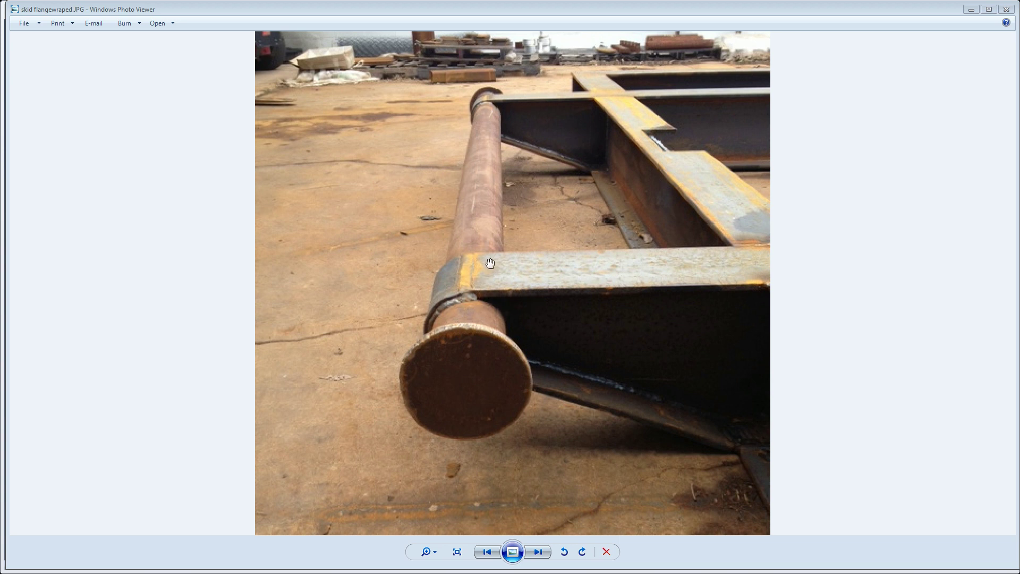
Step: Examine the skid photo and the hand-drawn beam end detail, and switch to SolidWorks
click(538, 552)
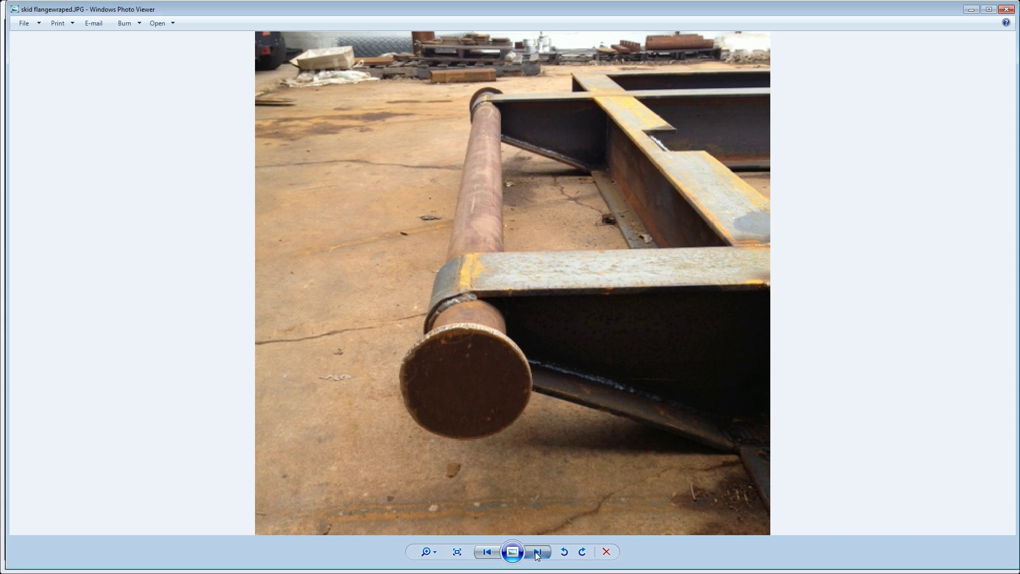
click(426, 551)
drag(429, 554, 429, 540)
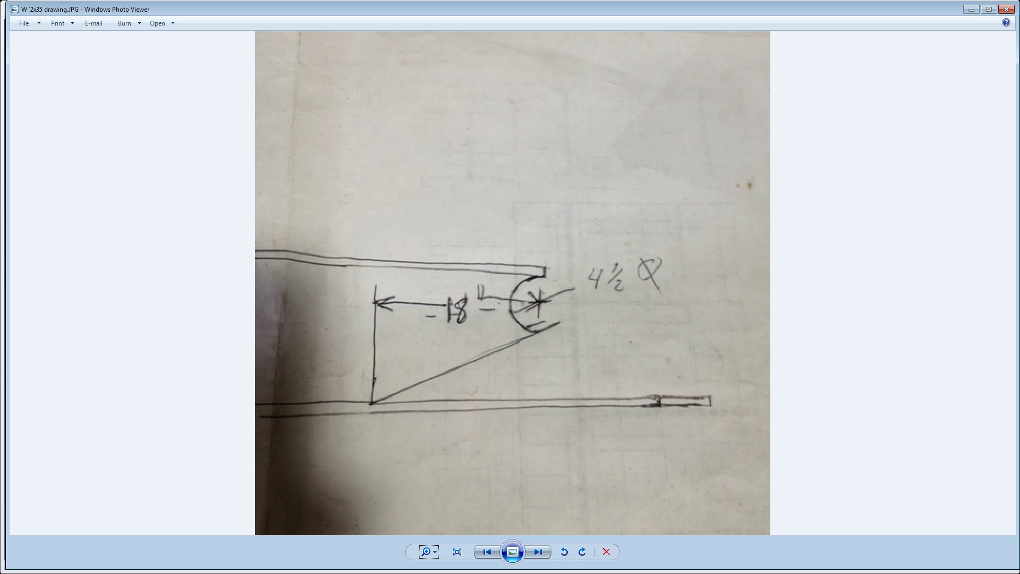
click(972, 11)
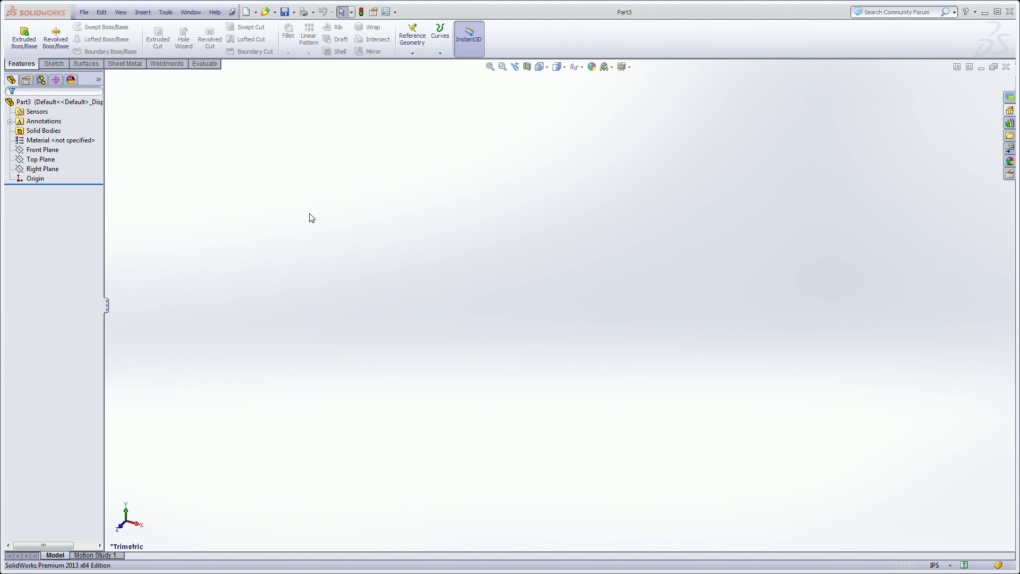
Step: Start a sketch on the Top Plane and draw a center rectangle about 12.2 by 5.8 in from the origin
click(25, 160)
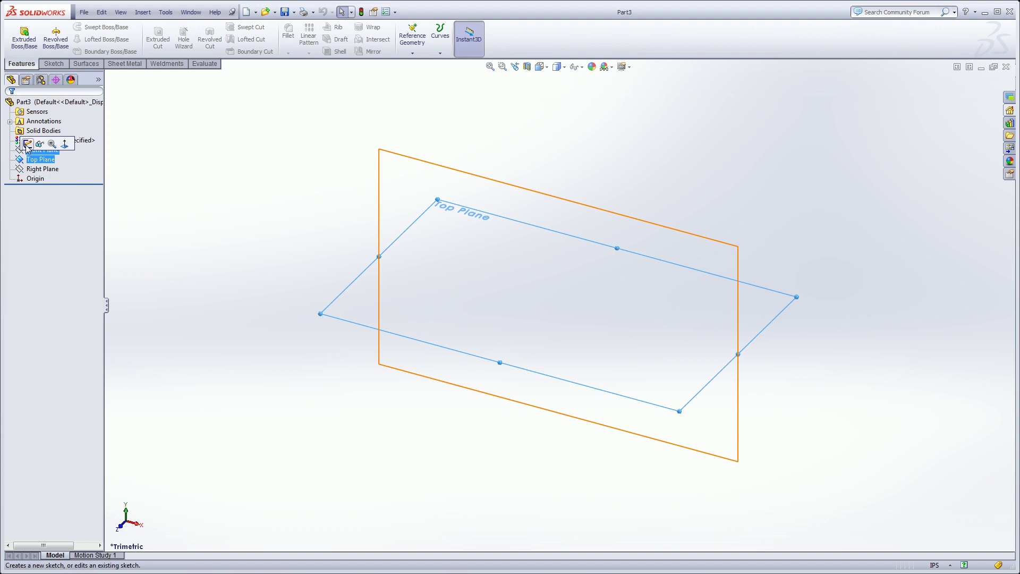
click(28, 144)
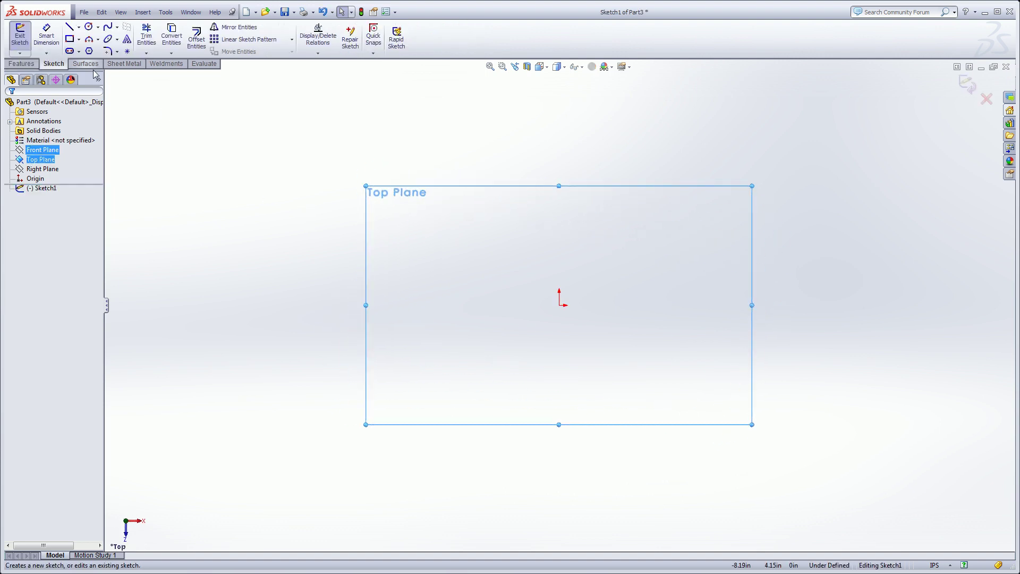
click(70, 39)
click(46, 141)
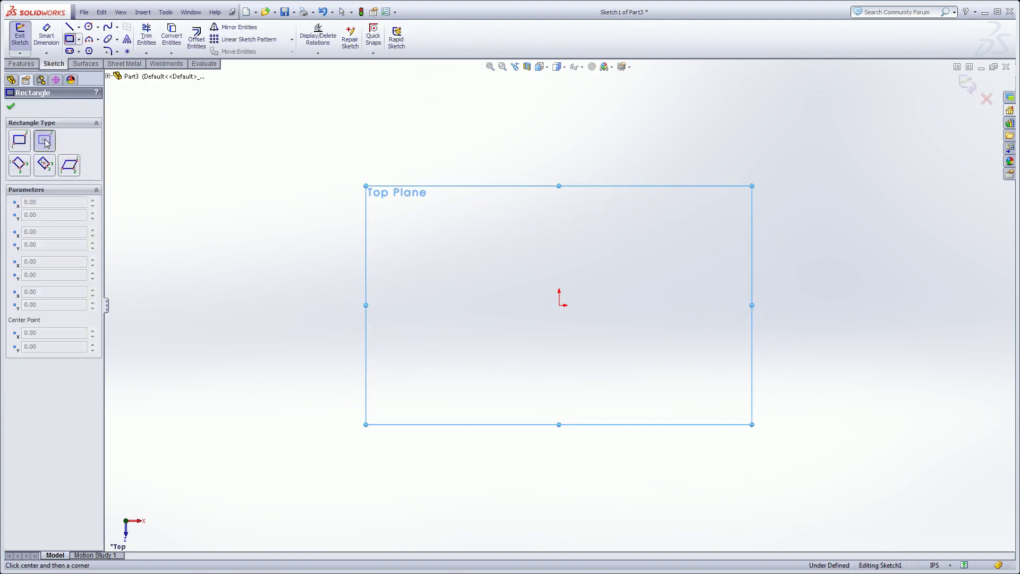
click(559, 304)
click(223, 145)
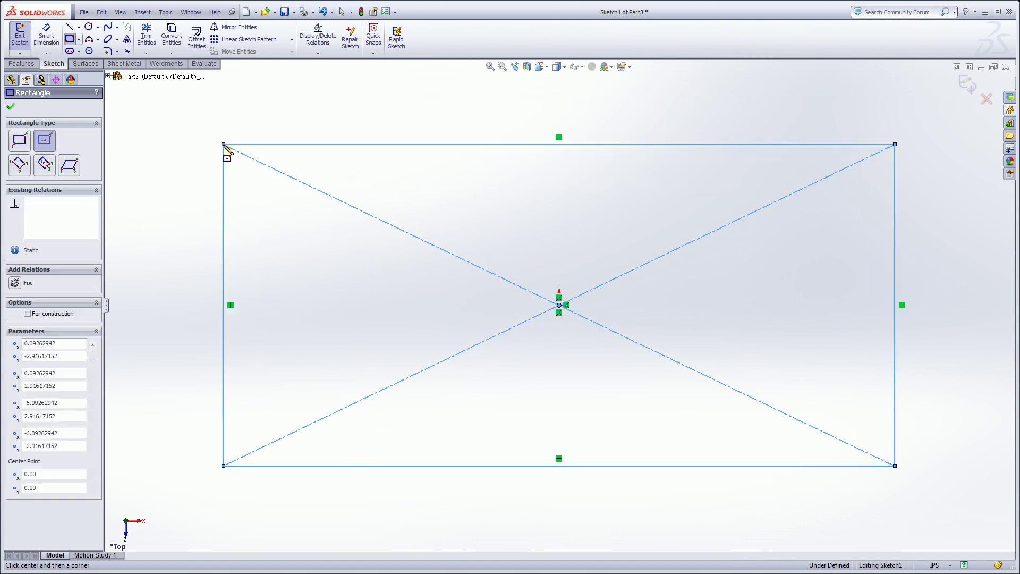
Step: Dimension the rectangle's horizontal side and set its length to 65 ft
right_drag(492, 242, 494, 198)
click(518, 145)
click(514, 120)
text(65')
key(Return)
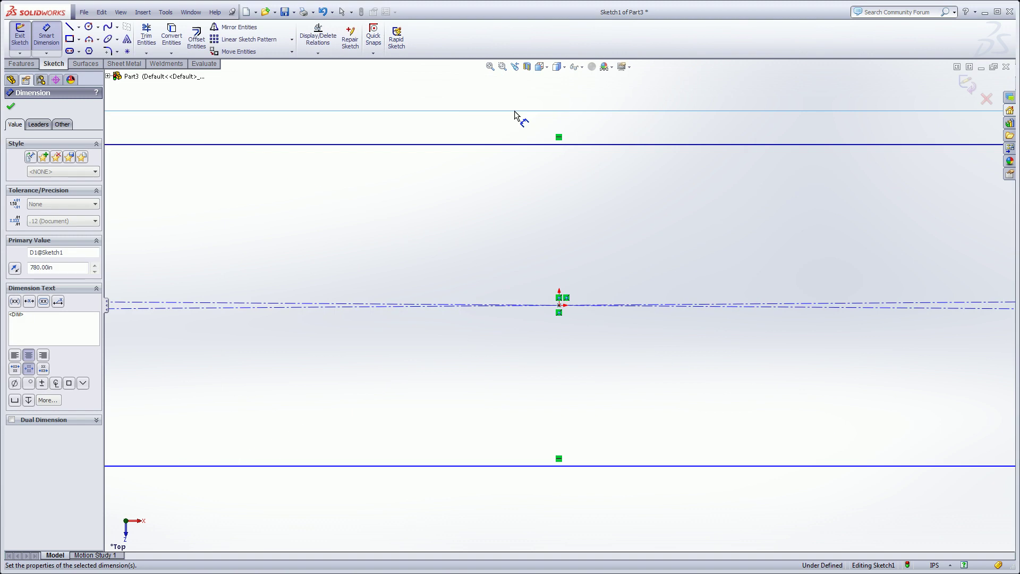
Step: Dimension the rectangle's short vertical side, set it to 6.5 ft and finish dimensioning
click(490, 67)
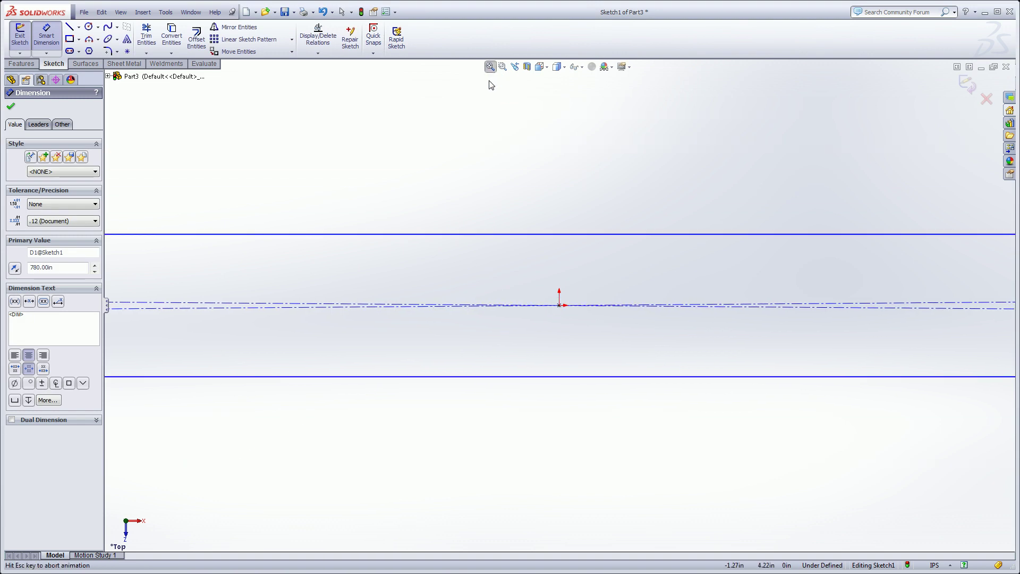
scroll(295, 307, down, 10)
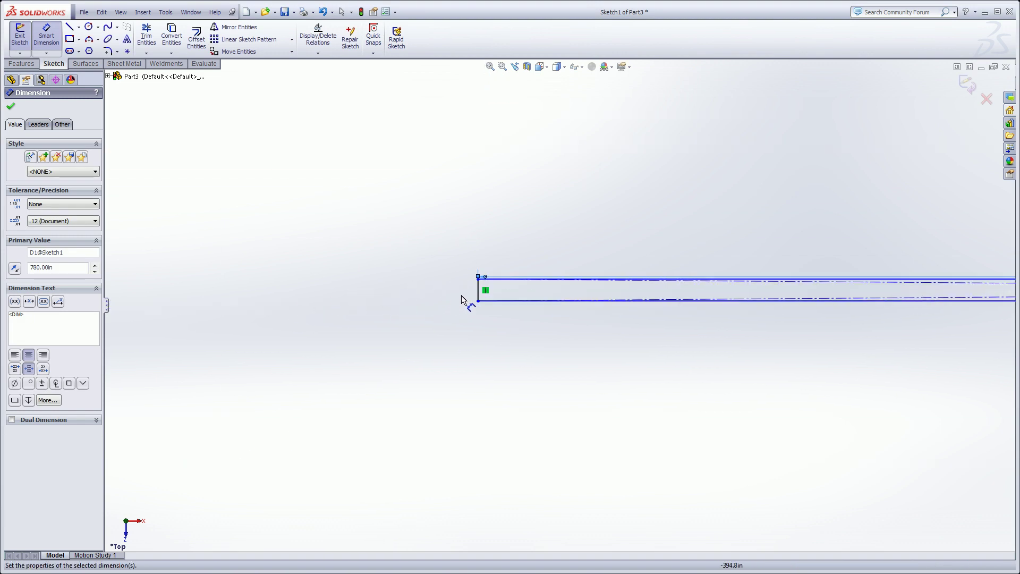
click(481, 296)
click(409, 292)
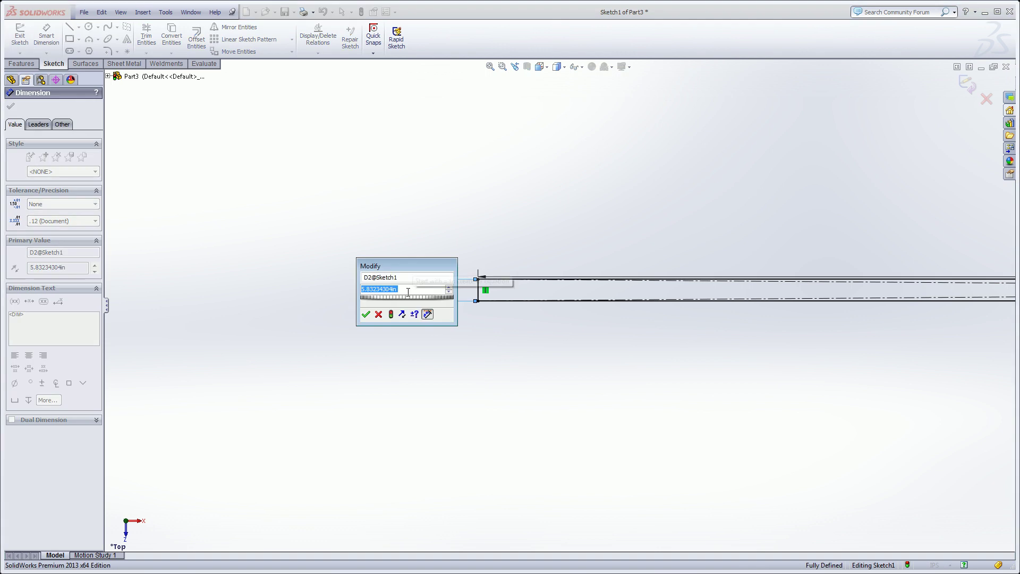
click(408, 291)
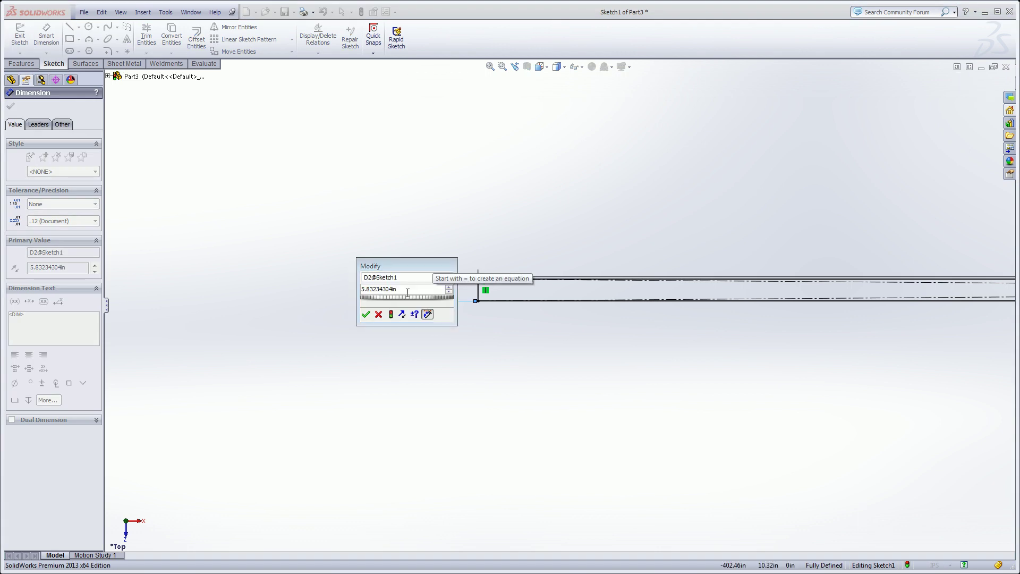
double_click(398, 289)
text(6.5)
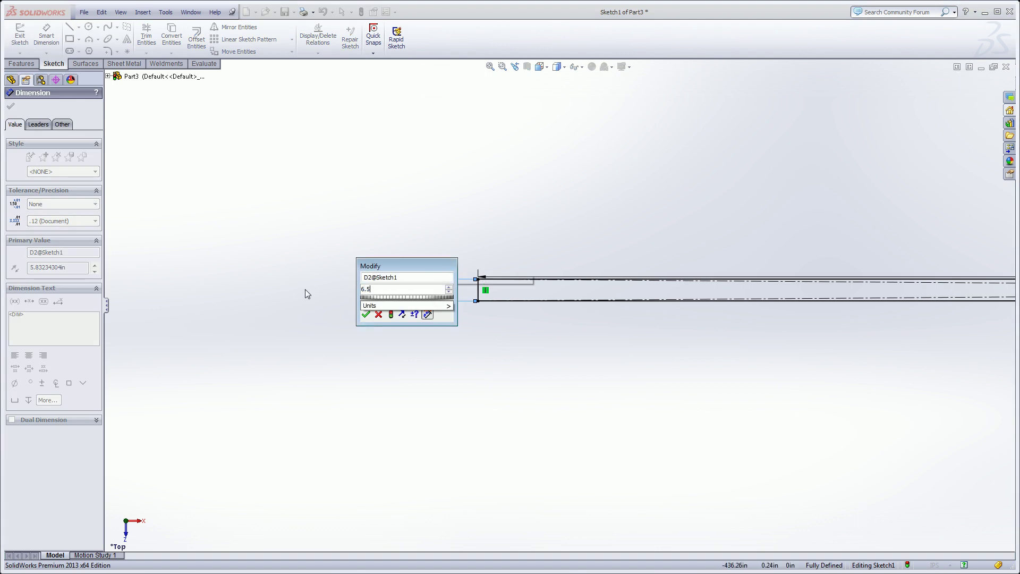
text(ft)
key(Return)
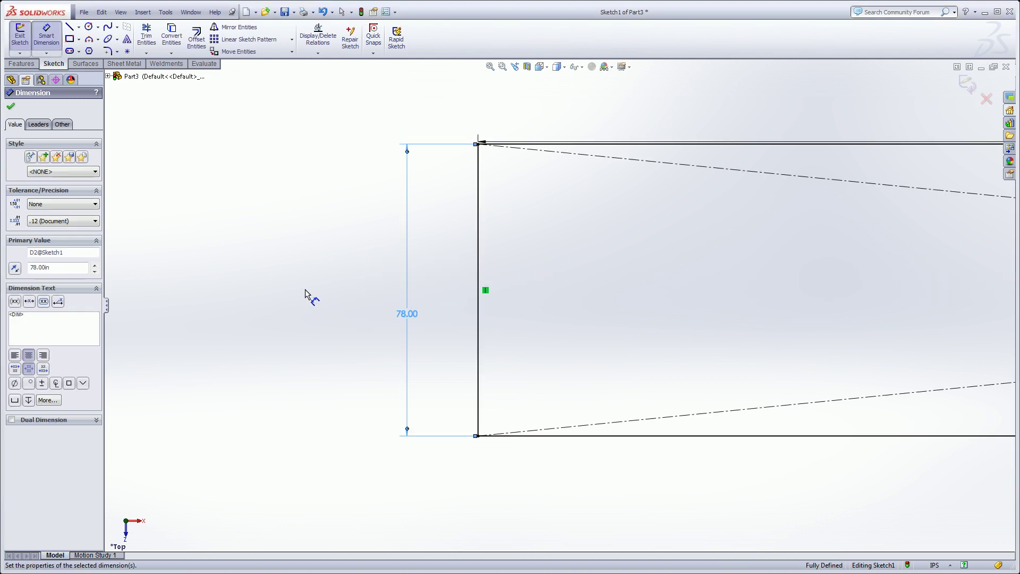
right_click(314, 202)
click(329, 207)
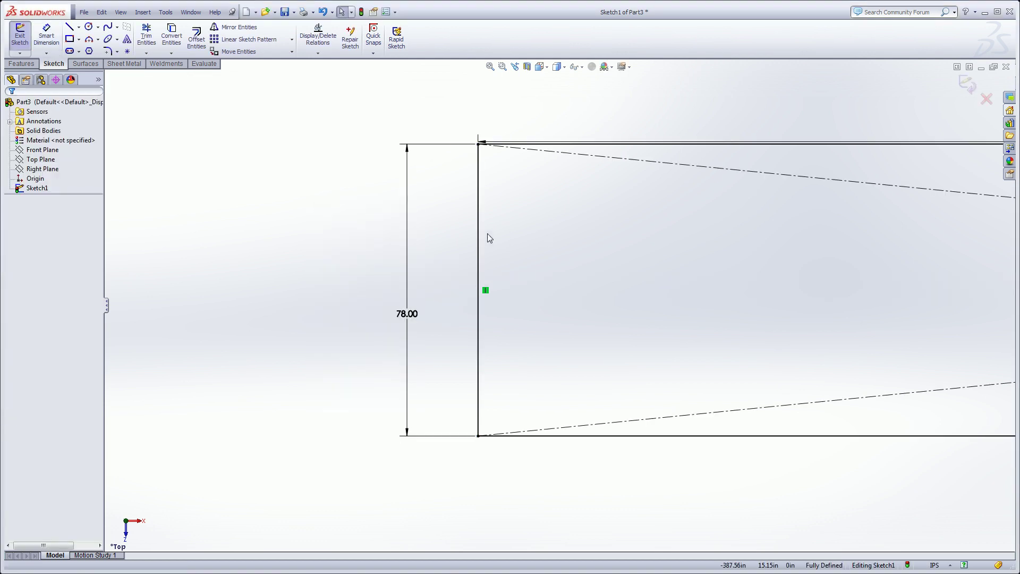
Step: Convert the two short vertical sides of the rectangle to construction geometry
click(478, 237)
click(525, 206)
click(448, 272)
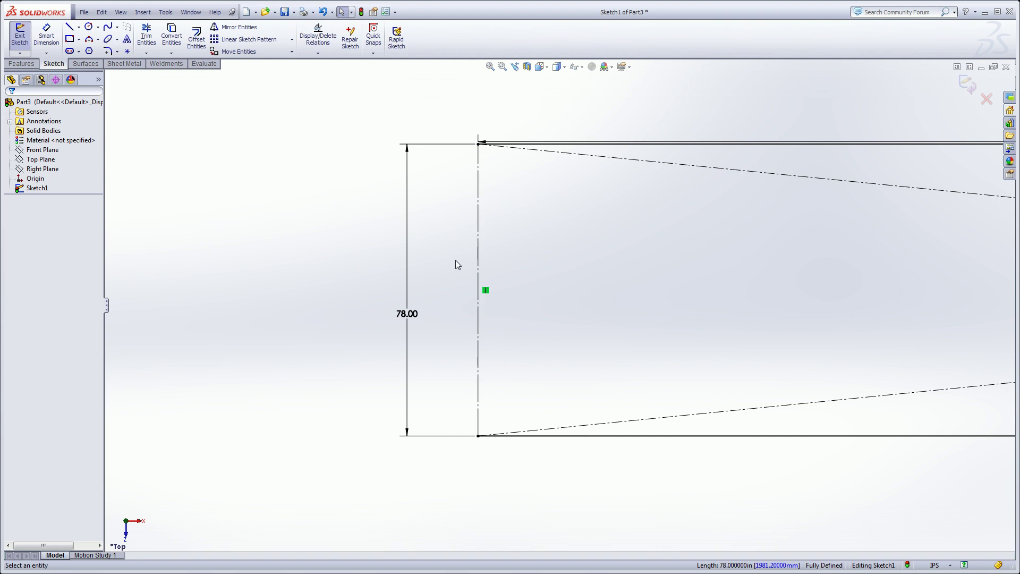
key(f)
scroll(553, 305, up, 5)
ctrl+middle_drag(805, 308, 218, 287)
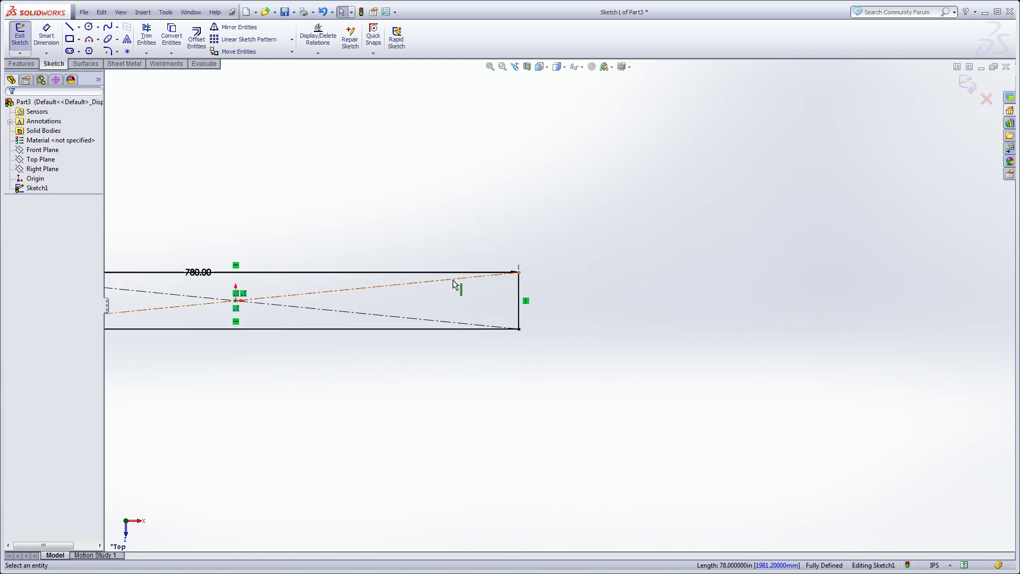
click(520, 292)
click(563, 259)
key(Escape)
ctrl+middle_drag(217, 315, 446, 314)
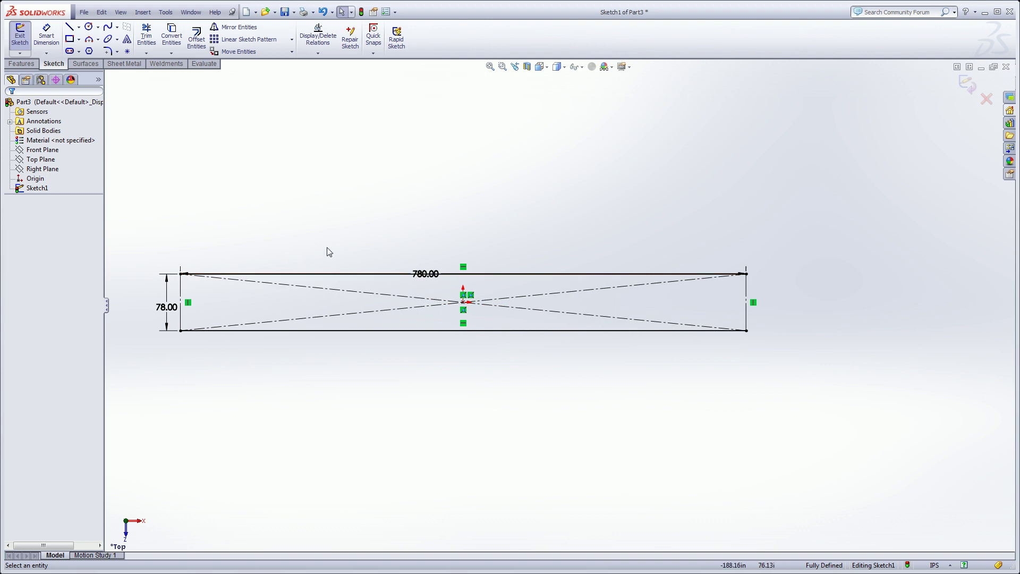
Step: Draw a second center rectangle from the origin, about 583 by 148 in, overlapping the first
click(69, 39)
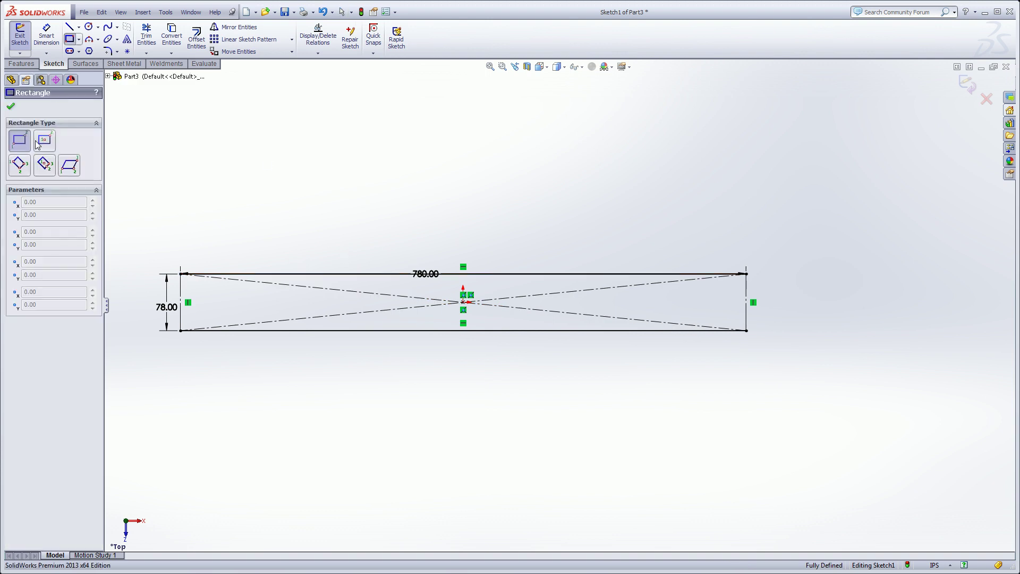
click(43, 142)
click(463, 302)
click(674, 248)
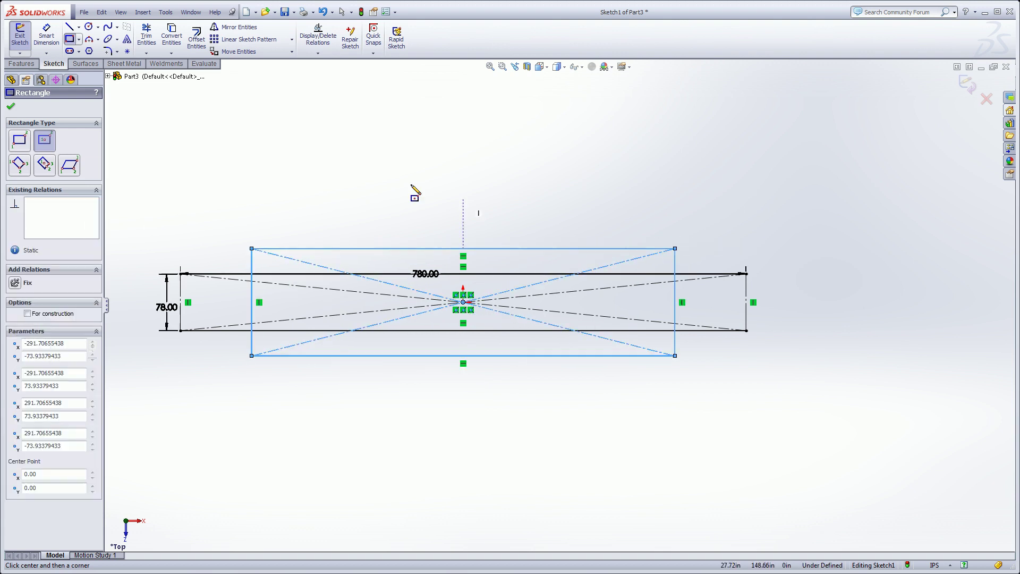
Step: Dimension the second rectangle's horizontal side and set its length to 744 in
right_drag(359, 205, 357, 128)
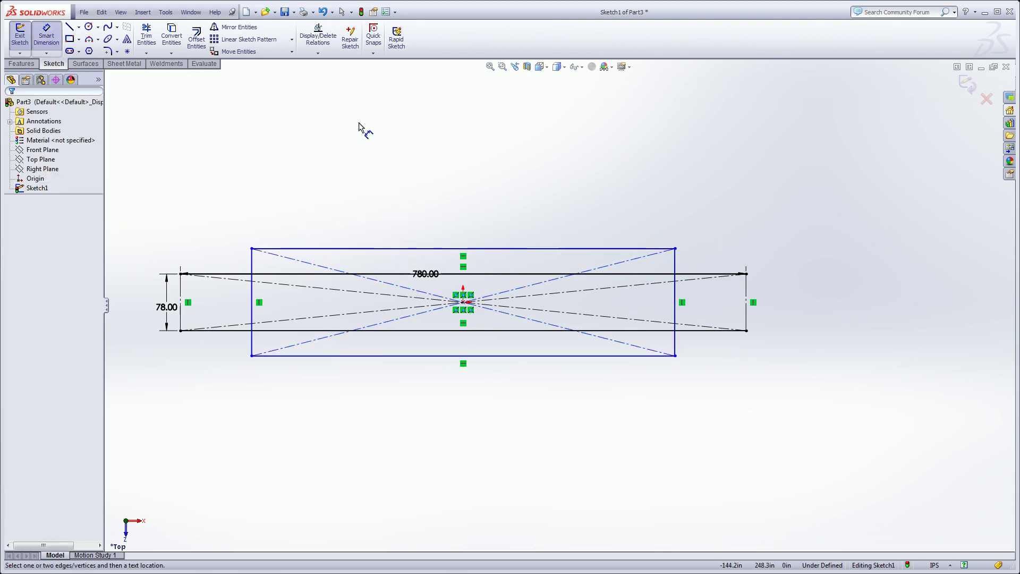
click(366, 248)
click(381, 219)
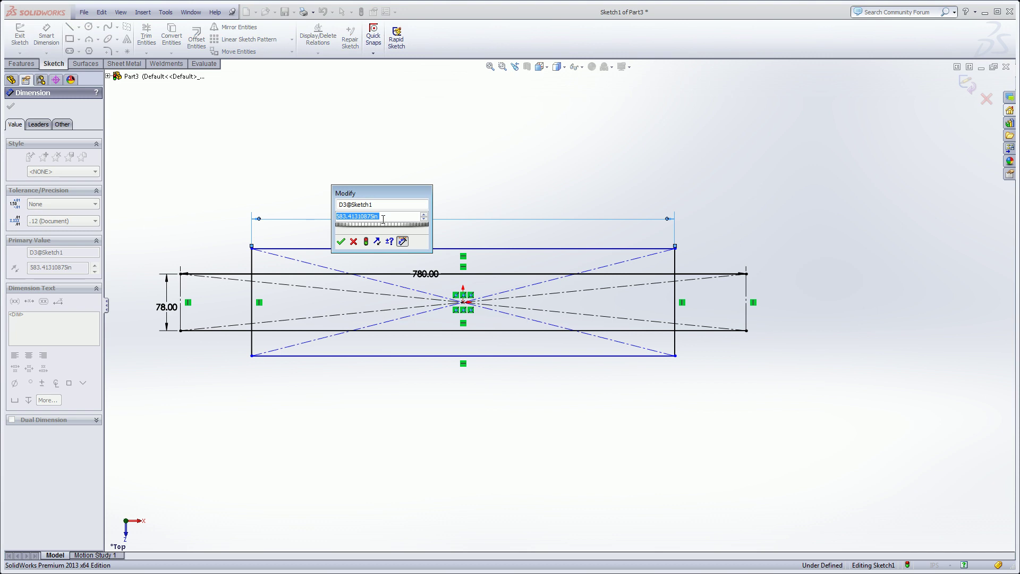
text(744)
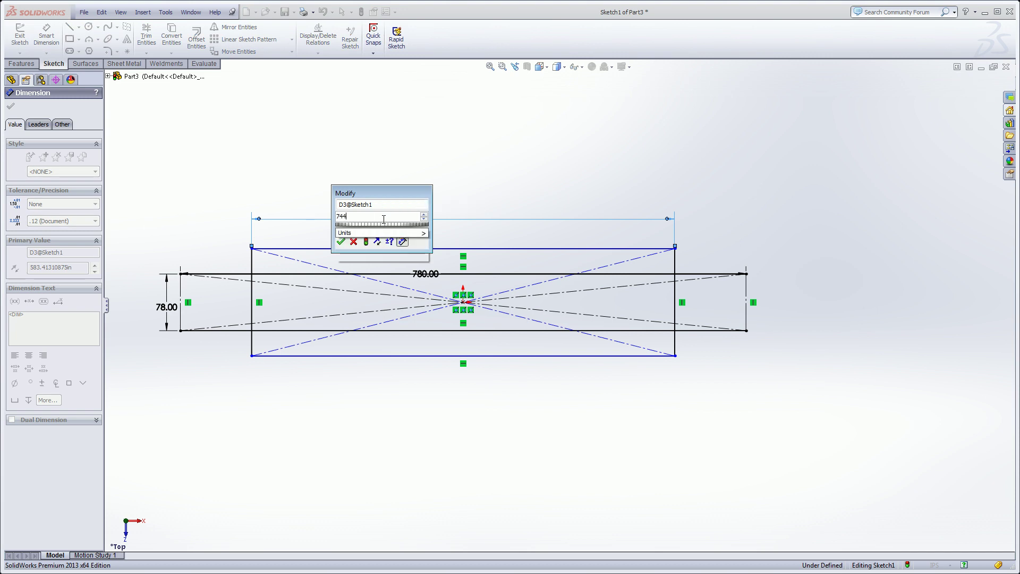
key(Return)
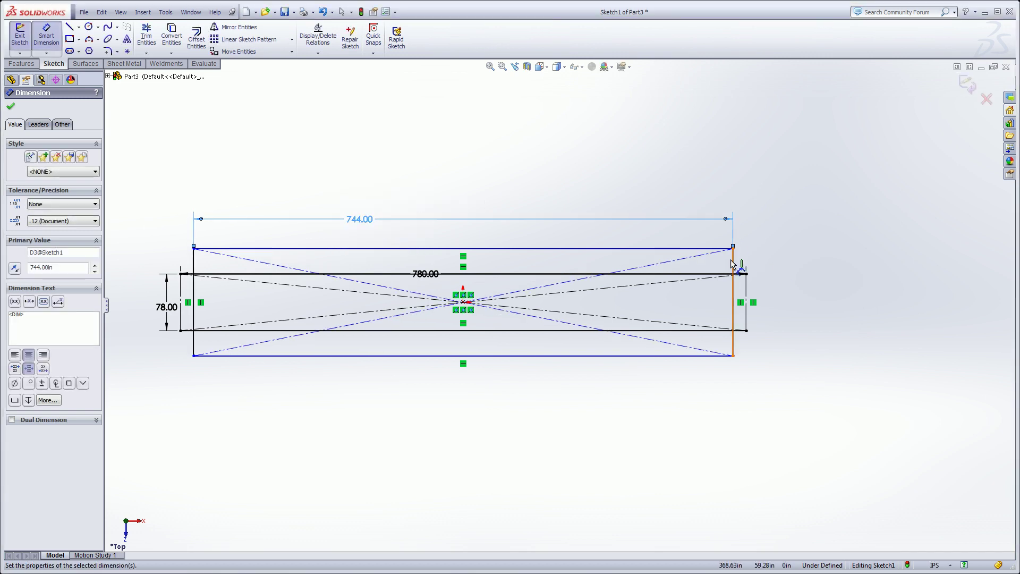
Step: Dimension the second rectangle's vertical side, set it to 138.375 in and finish dimensioning
click(733, 270)
click(801, 276)
text(138.375)
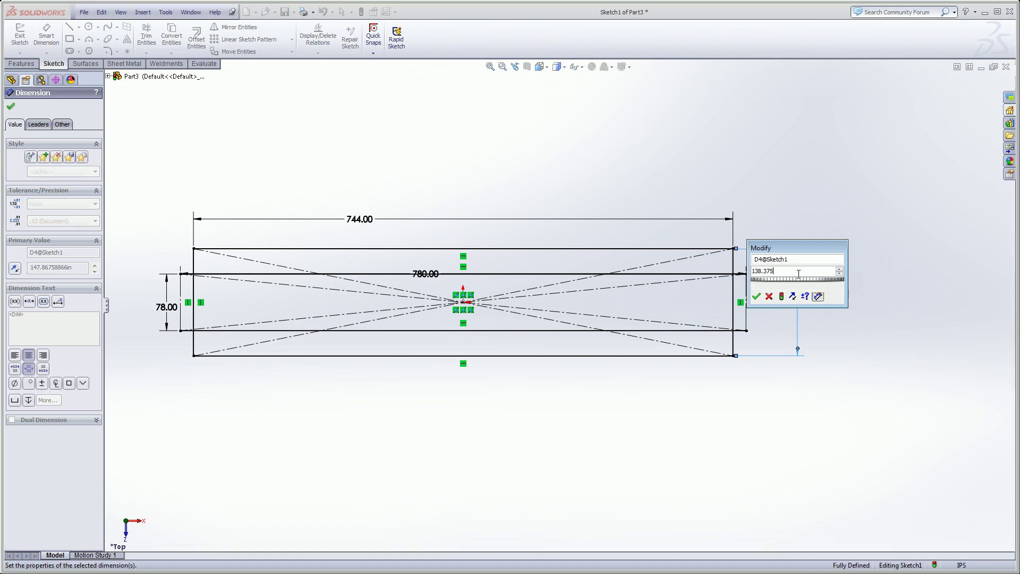
key(Return)
right_click(550, 165)
click(567, 170)
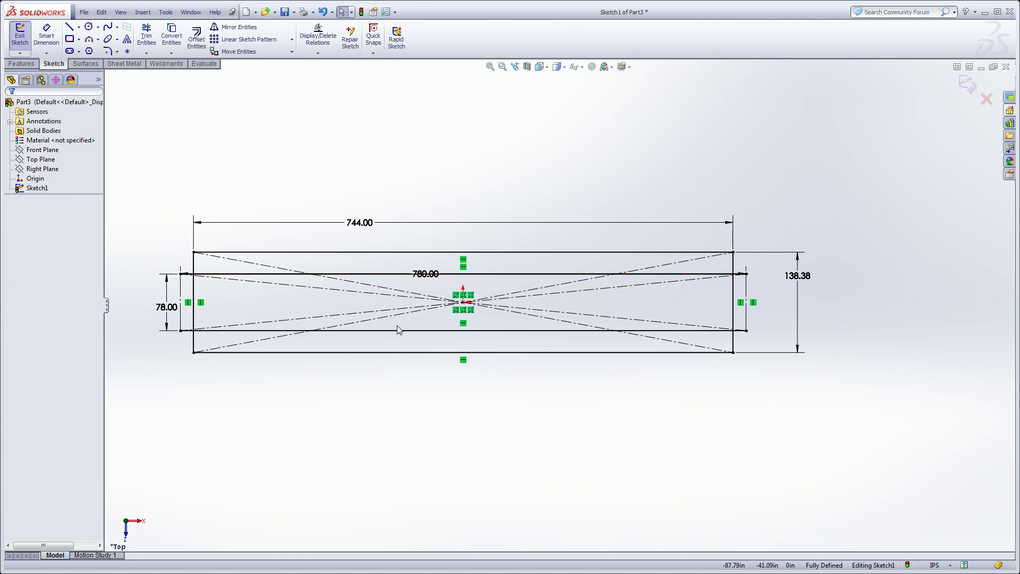
Step: Draw three connected vertical lines across both rectangles, about 60 in from the origin, ending each one on the next horizontal edge
click(71, 28)
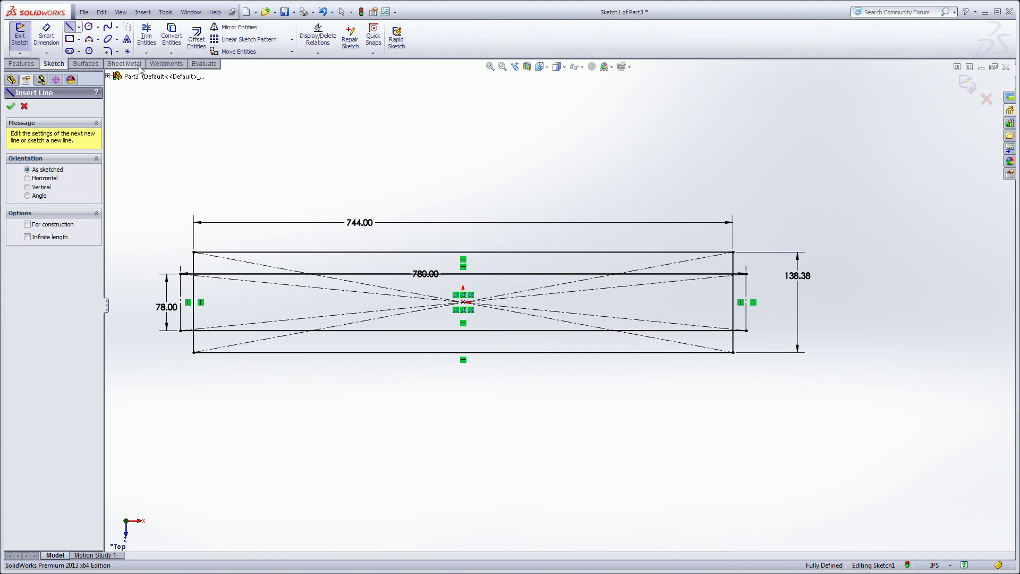
scroll(433, 271, down, 3)
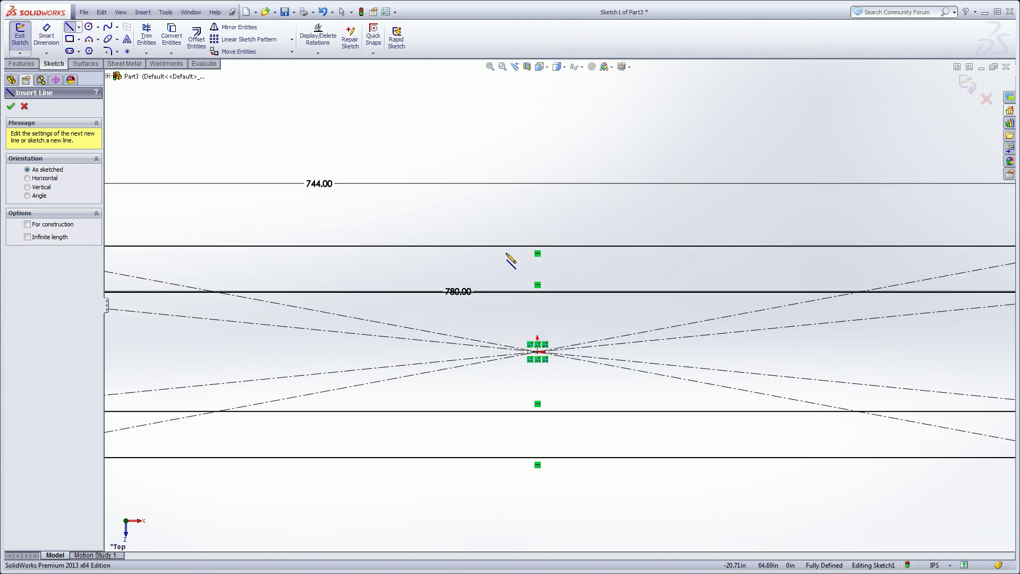
click(447, 246)
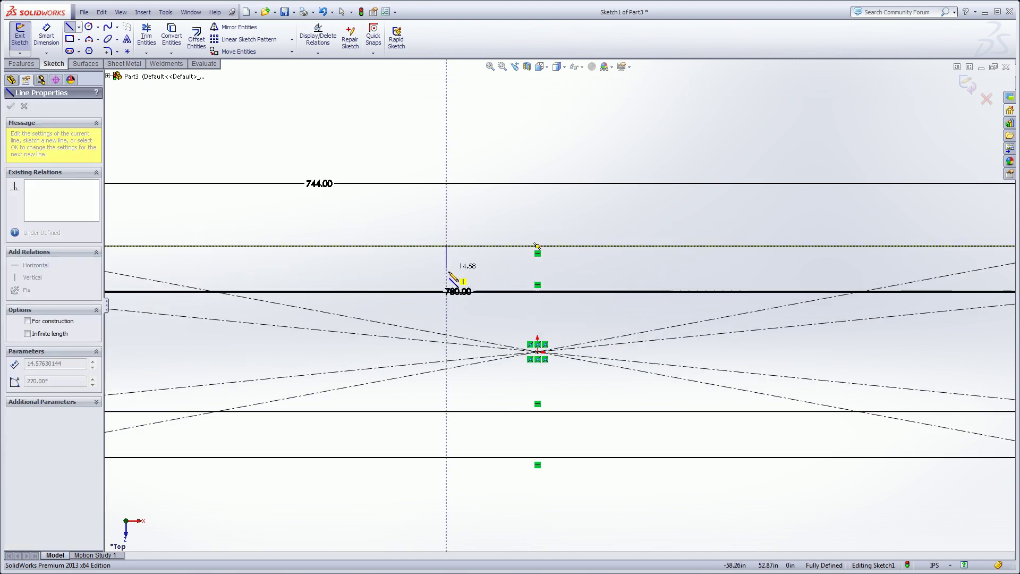
click(446, 291)
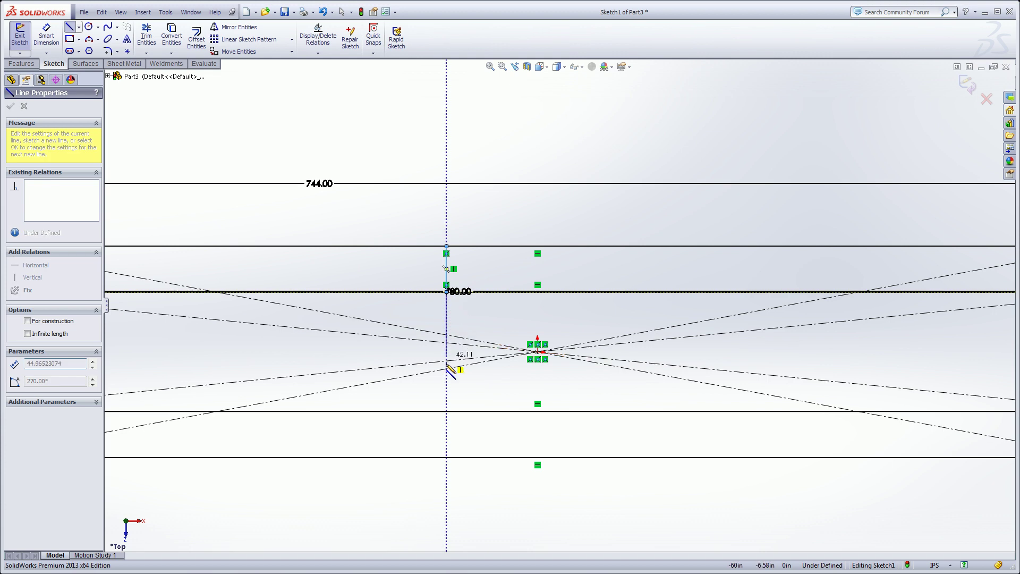
click(447, 411)
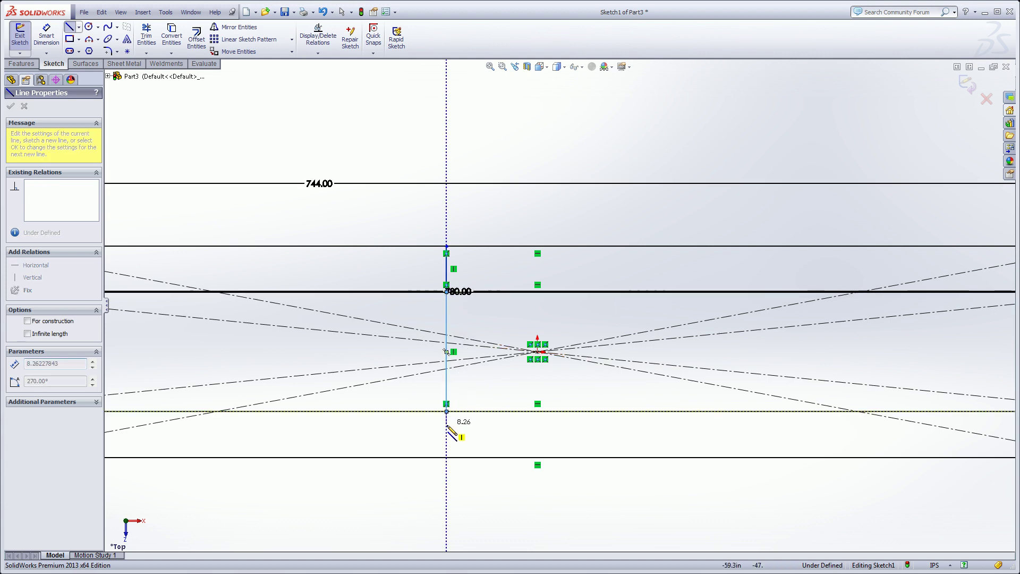
click(446, 457)
right_click(421, 229)
click(484, 232)
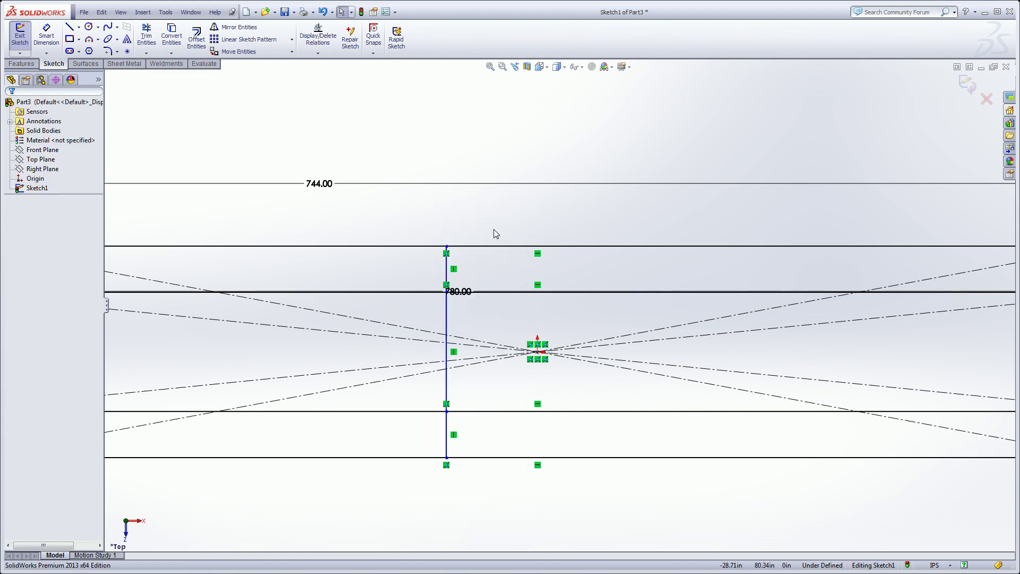
Step: Shift the chain of vertical cross lines closer to the origin
drag(446, 268, 471, 265)
click(471, 345)
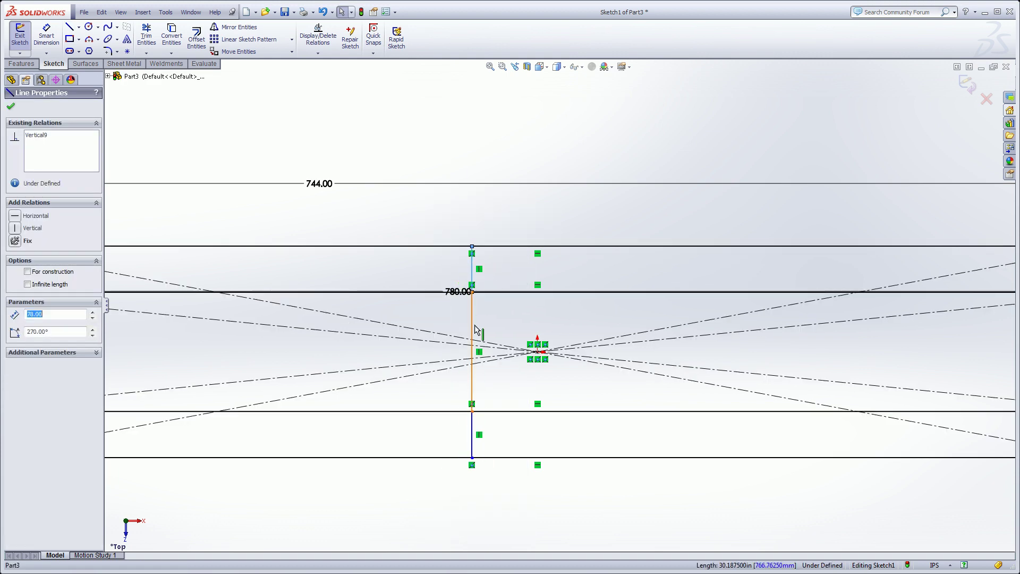
click(501, 326)
Step: Dimension the cross-line chain 360 in from the left construction side of the 780 in rectangle and finish dimensioning
key(f)
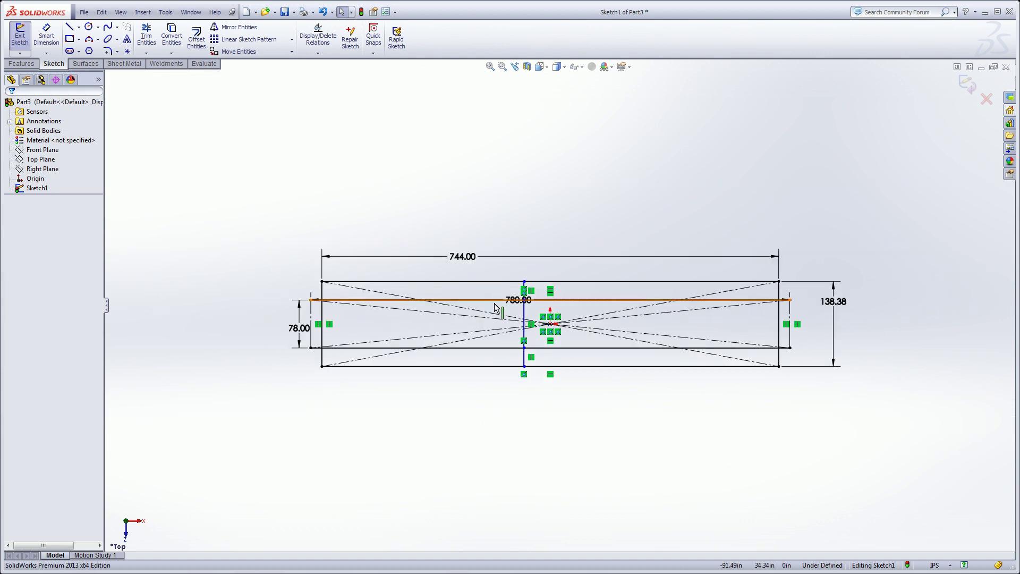
click(46, 35)
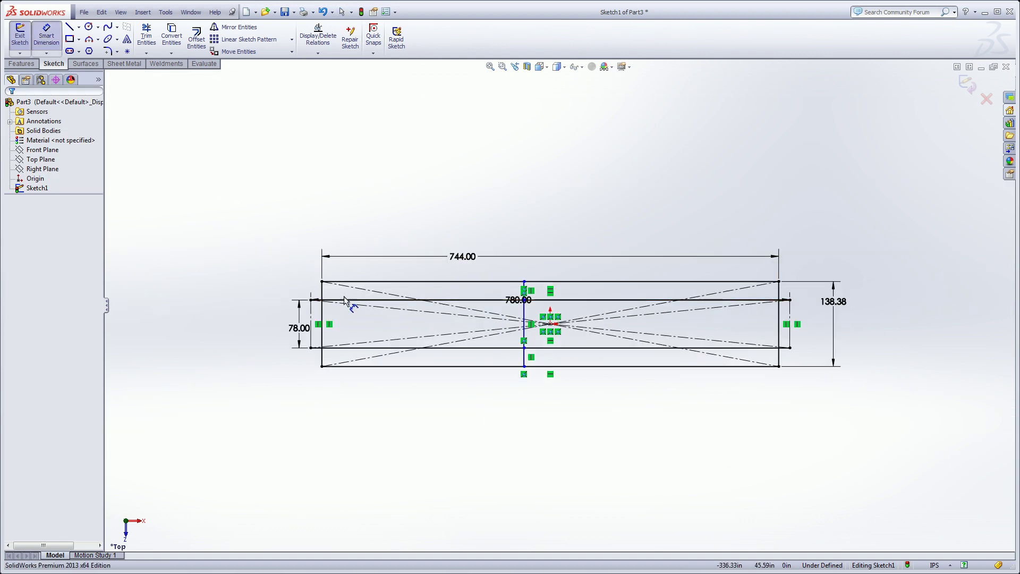
click(311, 313)
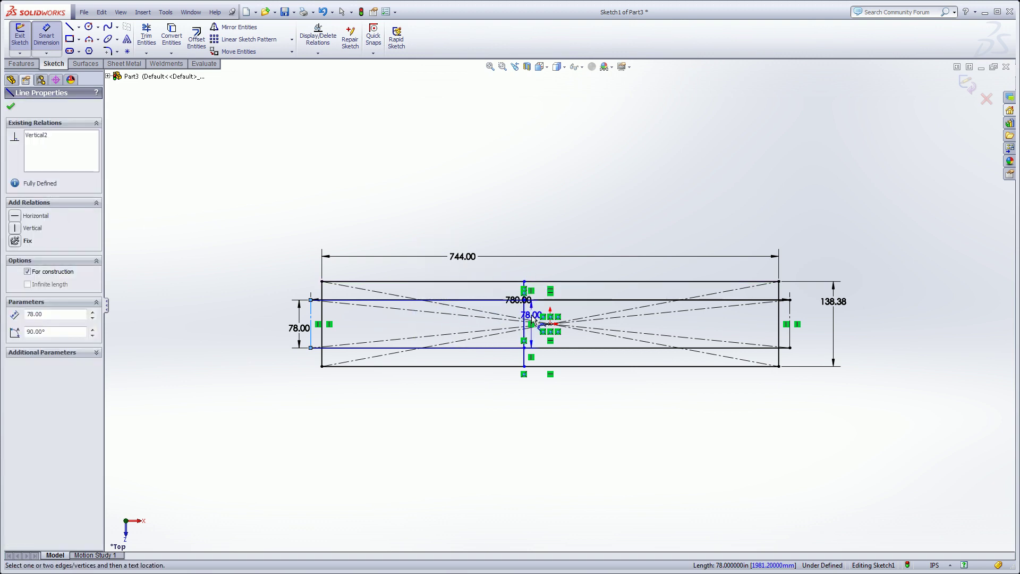
click(529, 323)
click(435, 273)
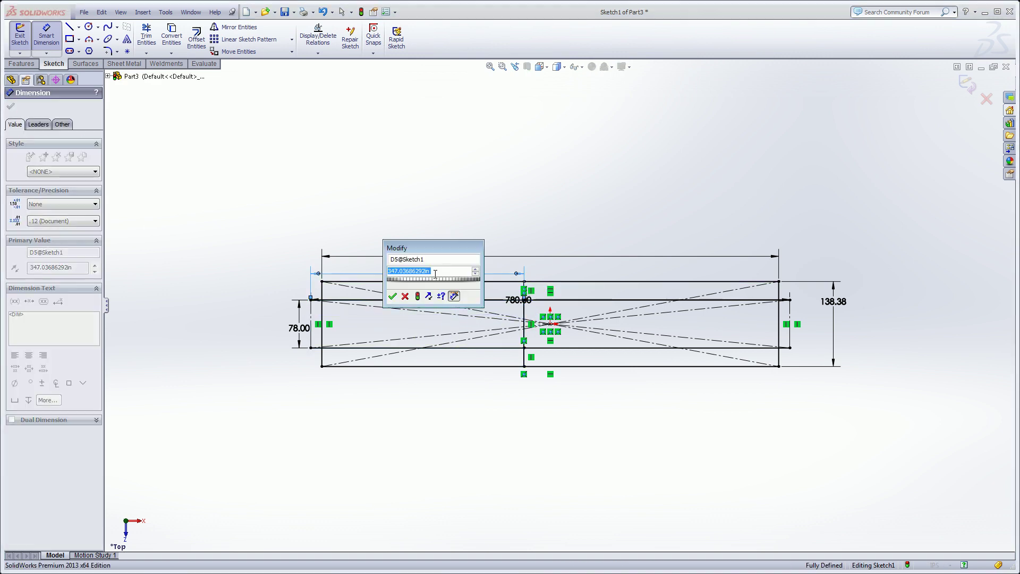
text(360)
key(Return)
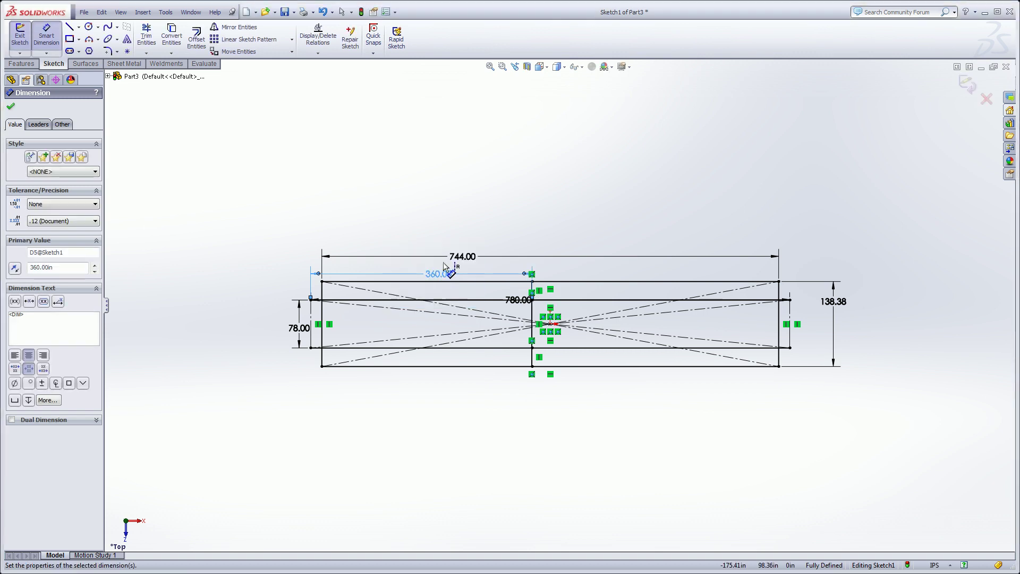
right_click(475, 225)
click(490, 227)
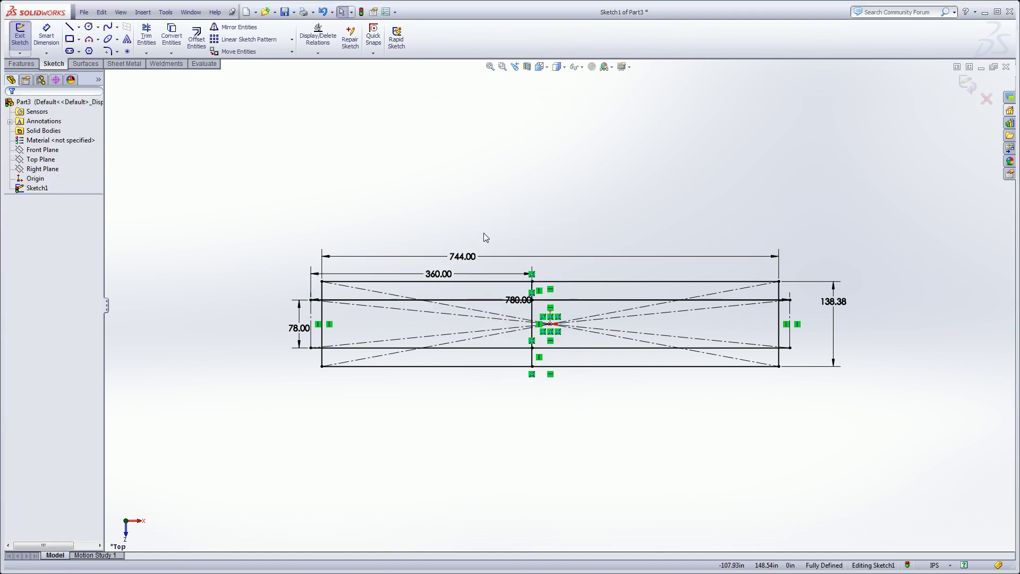
Step: Split the left side of the 744 in rectangle at two points, one near each long line of the inner rectangle
scroll(346, 324, down, 8)
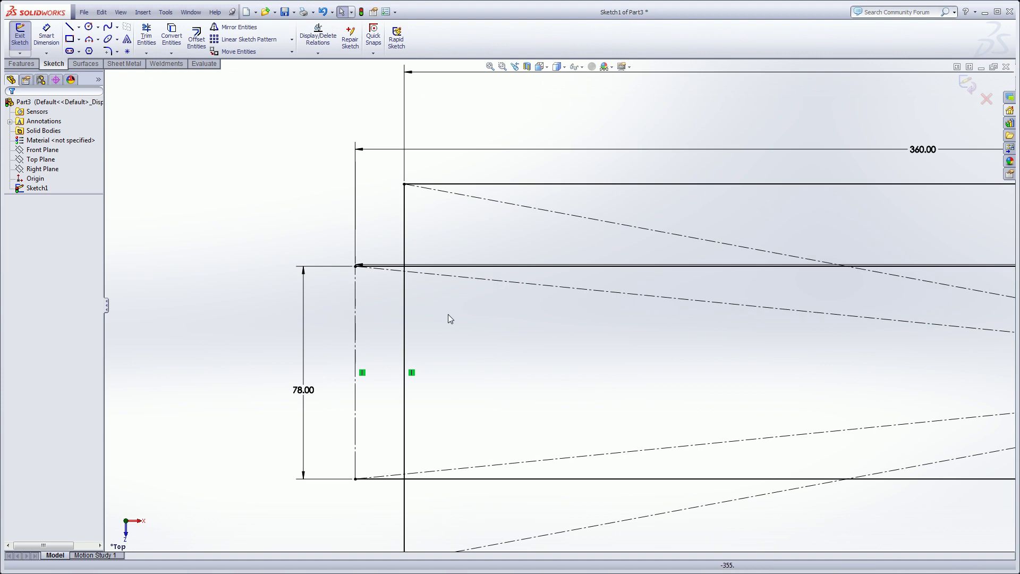
click(404, 244)
ctrl+middle_drag(479, 326, 450, 289)
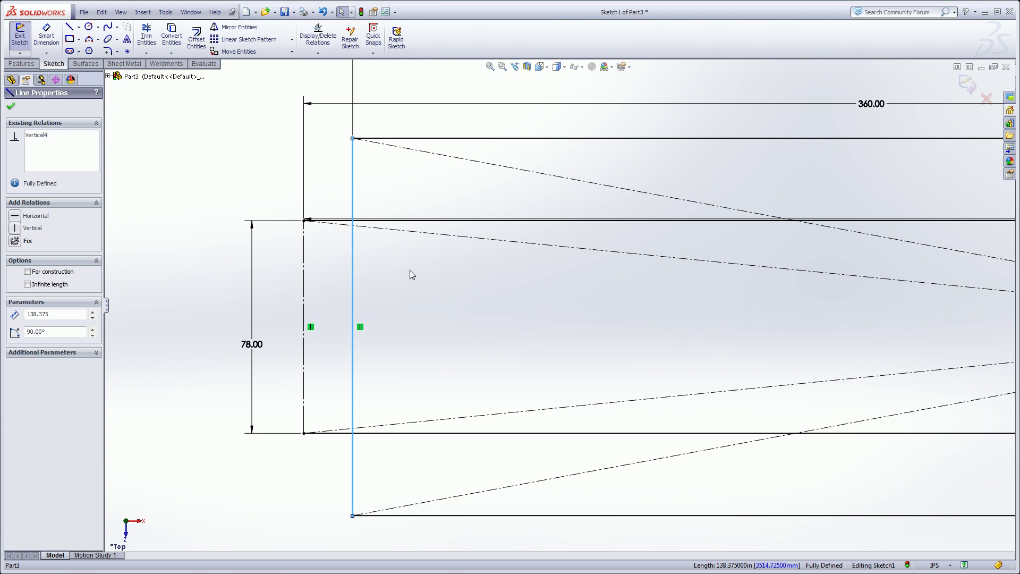
right_click(352, 188)
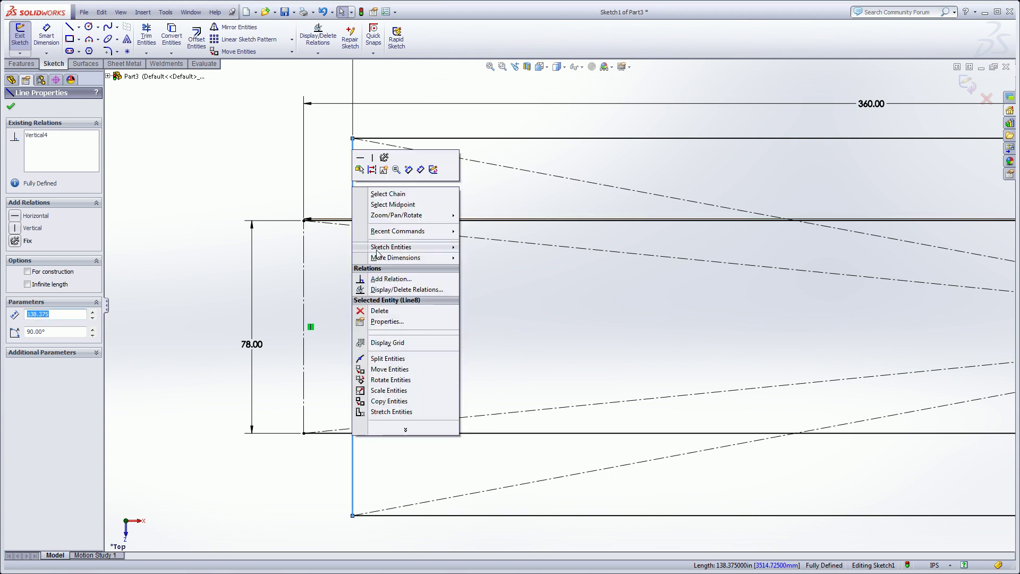
click(387, 359)
click(353, 202)
click(353, 418)
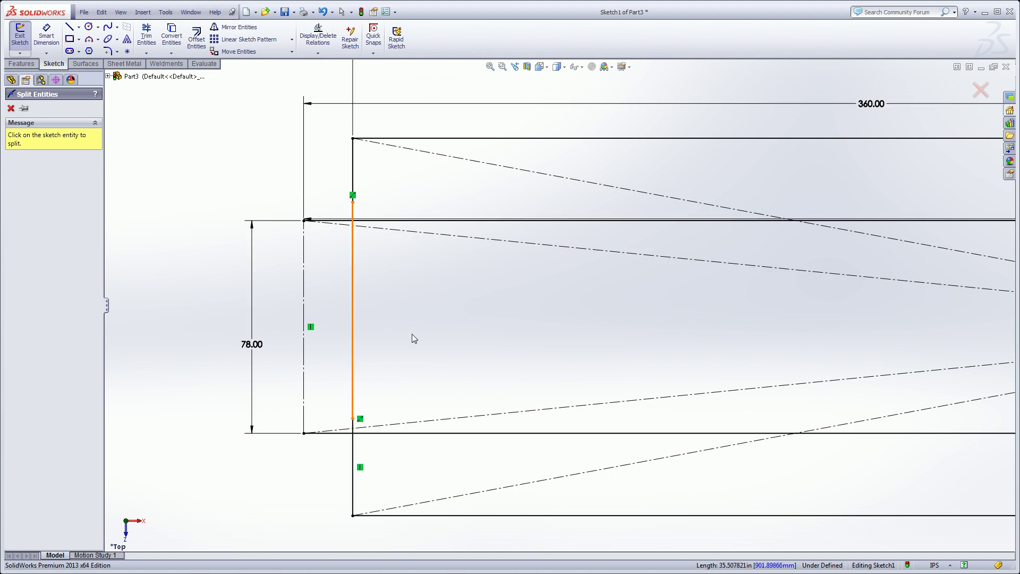
right_click(405, 313)
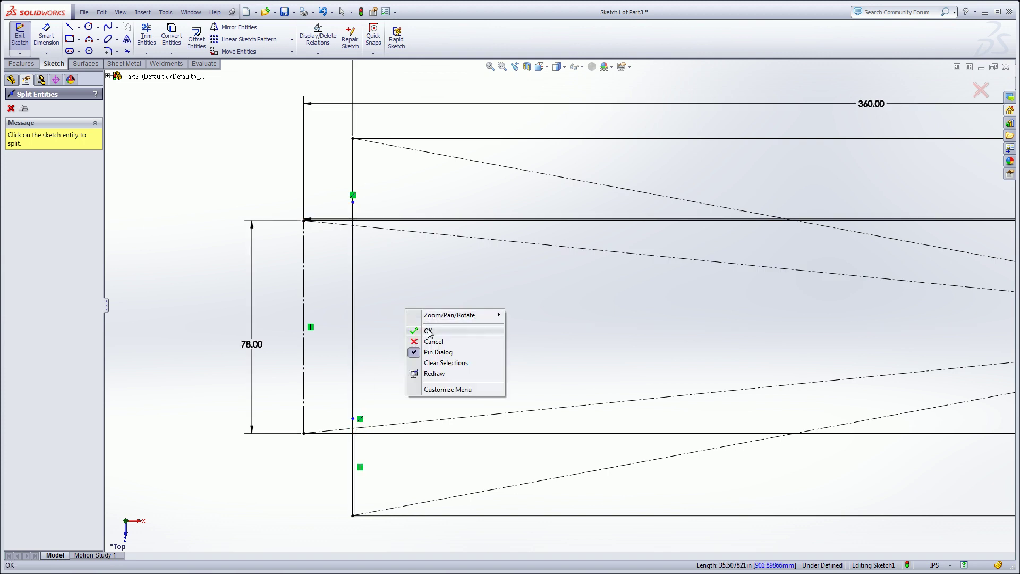
click(428, 328)
Step: Snap the left side's two split points onto the inner rectangle's upper and lower long lines
drag(353, 204, 352, 223)
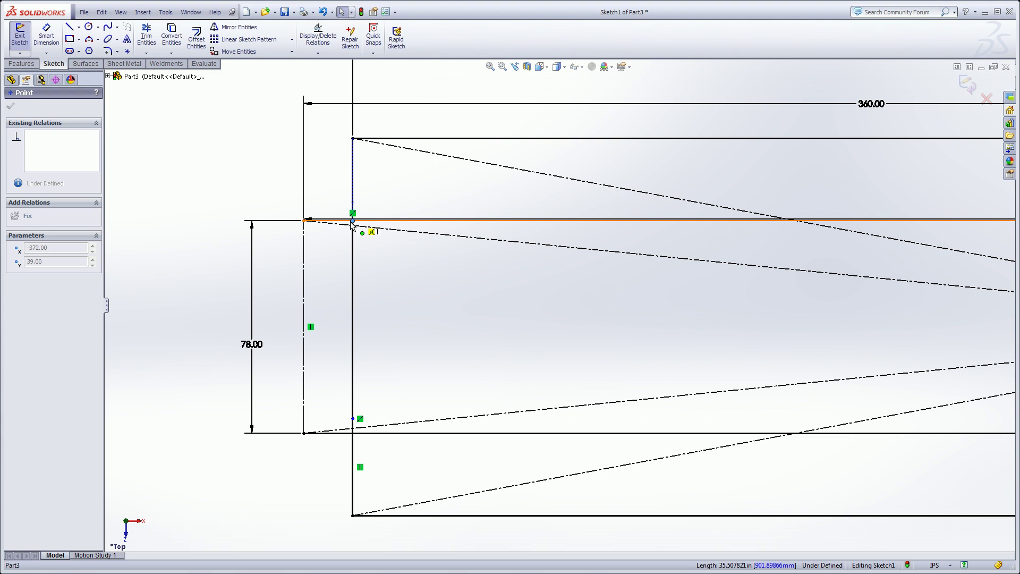
drag(353, 418, 354, 435)
click(415, 353)
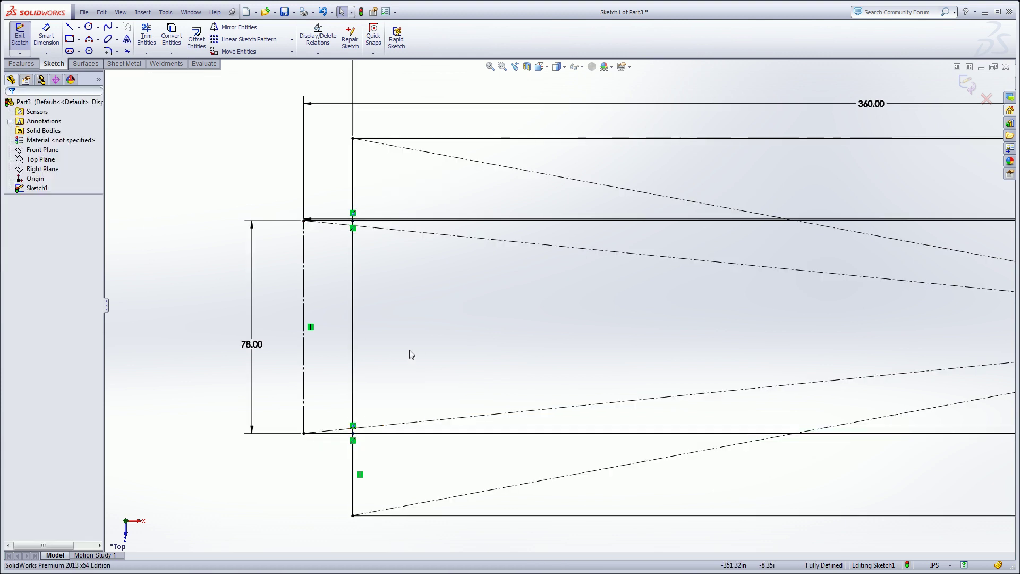
Step: Split the right side of the 744 in rectangle at two points, one near each inner long line
scroll(395, 283, up, 5)
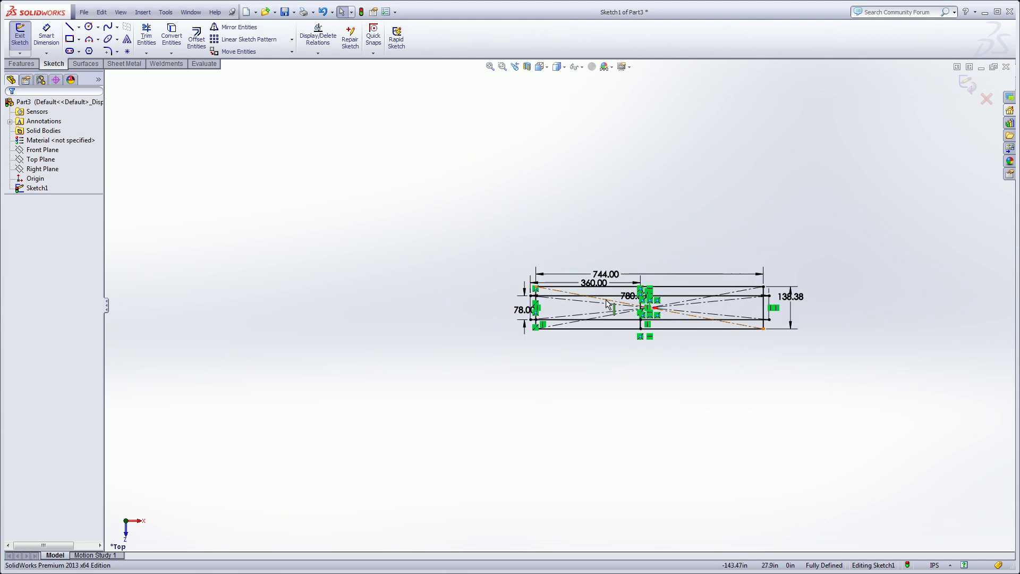
scroll(531, 297, down, 7)
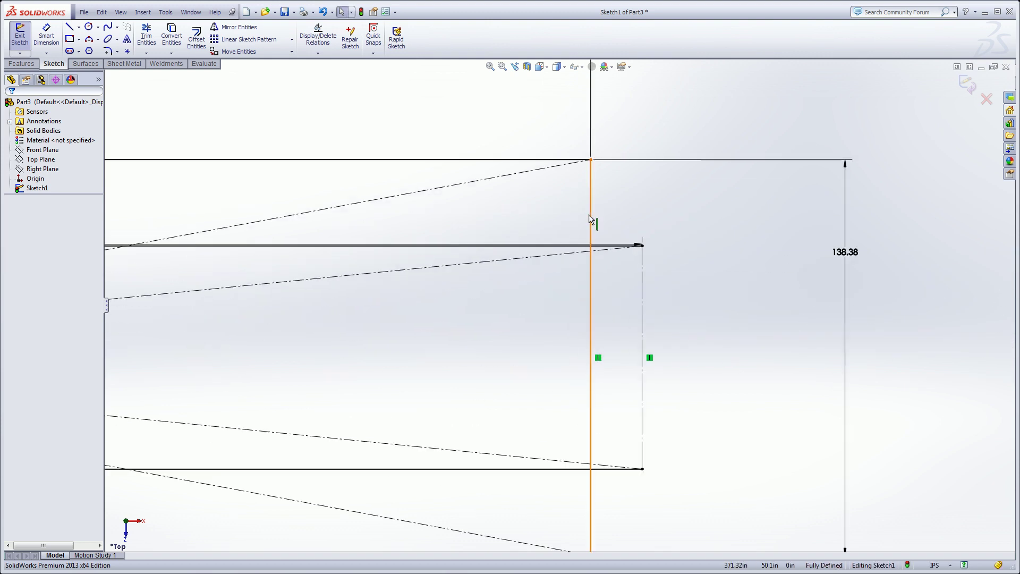
right_click(590, 215)
click(623, 386)
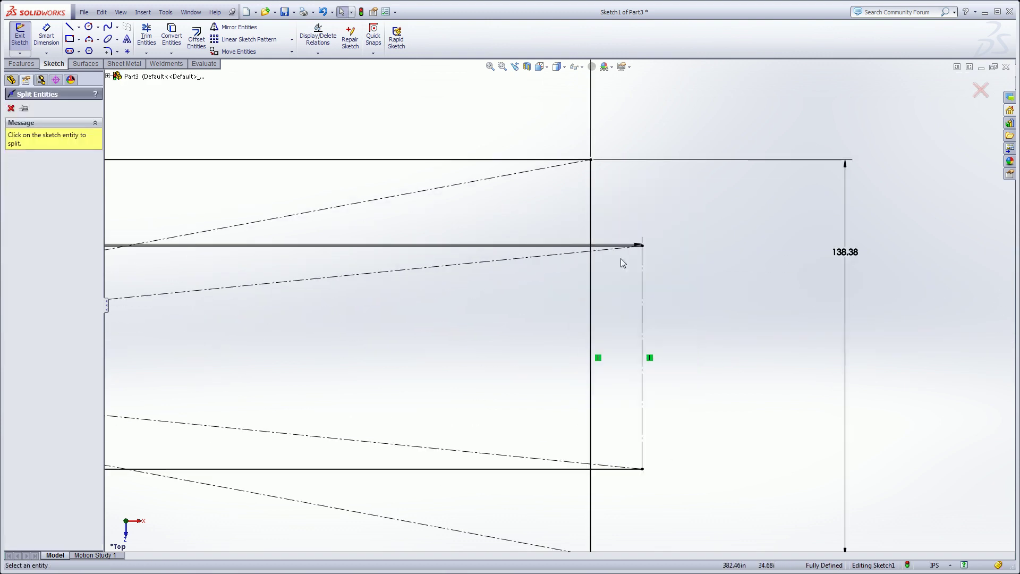
click(591, 228)
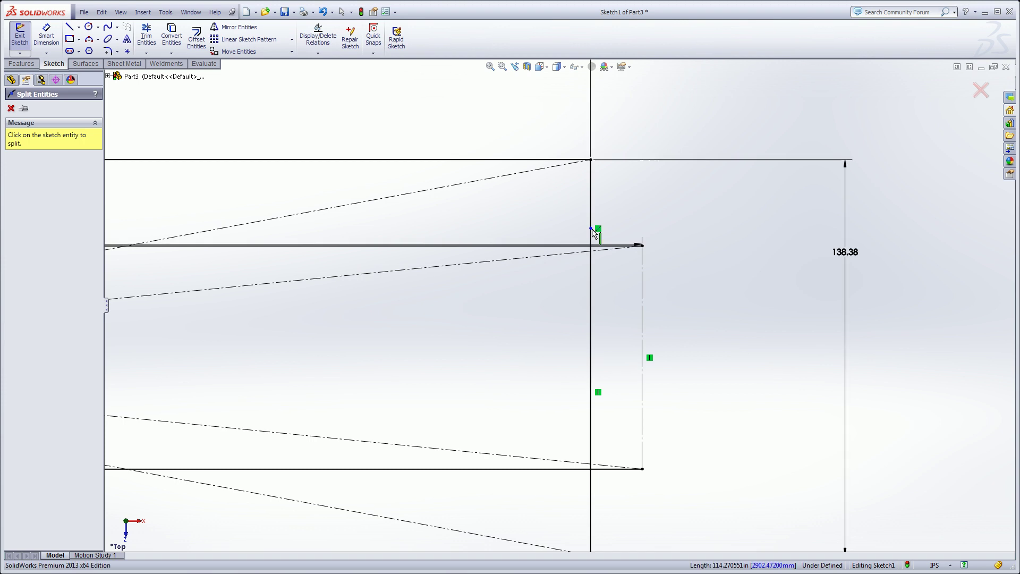
click(591, 448)
right_click(676, 337)
click(701, 360)
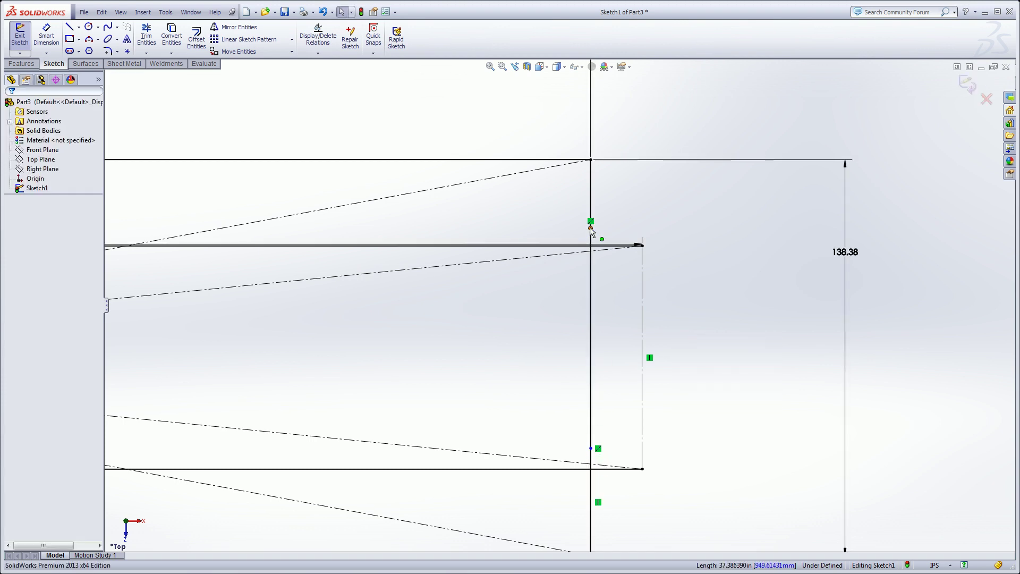
Step: Snap the right side's two split points onto the inner rectangle's upper and lower long lines
drag(590, 227, 591, 245)
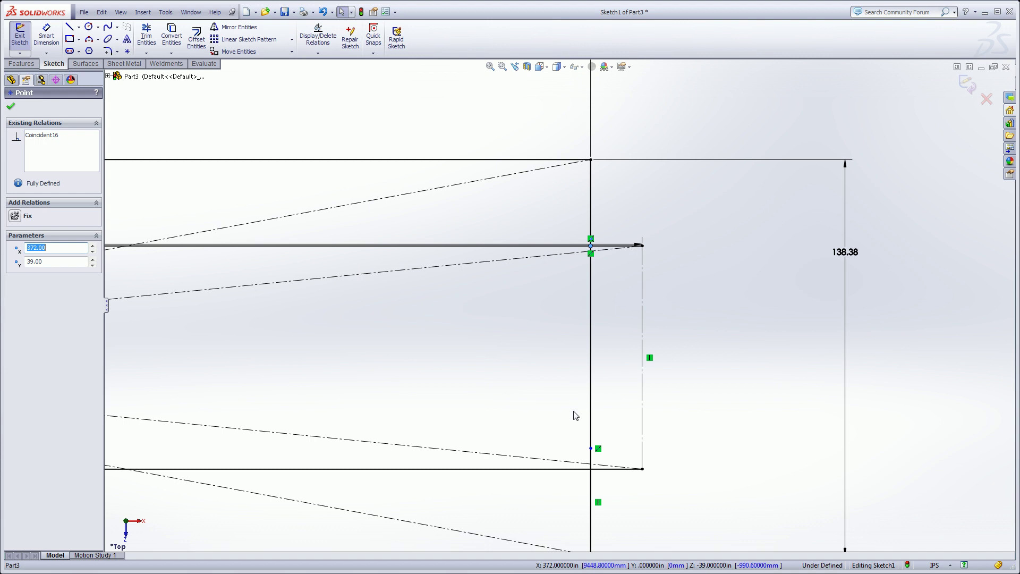
drag(592, 450, 597, 469)
click(617, 399)
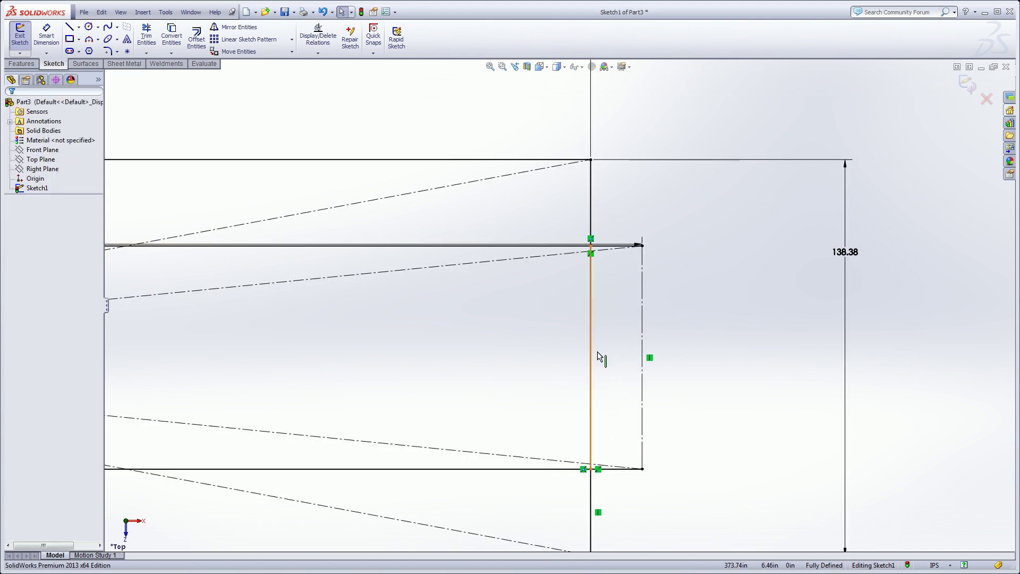
Step: View the whole frame layout at an angle and exit the sketch
key(f)
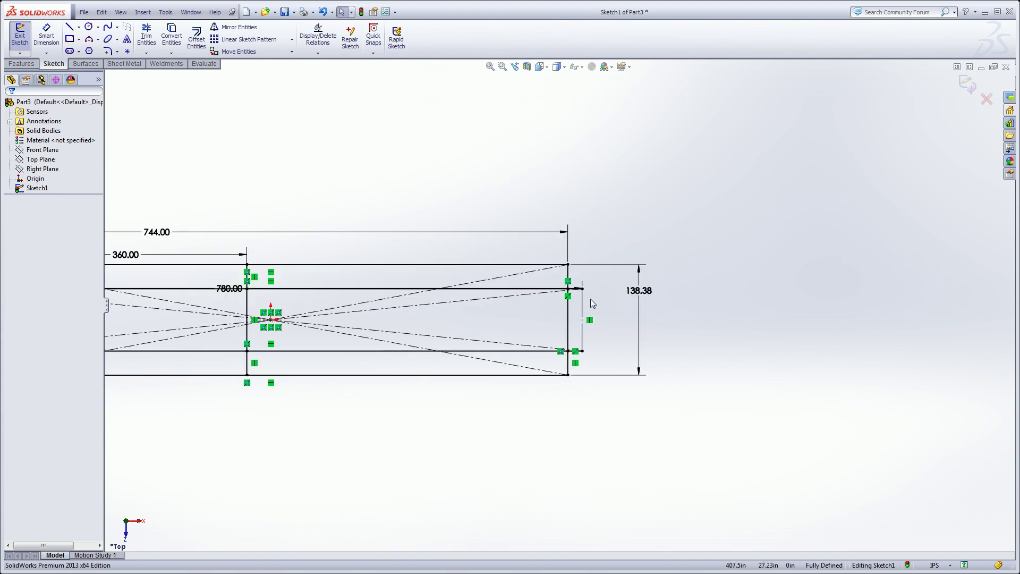
mouse_move(508, 332)
middle_down()
mouse_move(496, 160)
mouse_move(527, 165)
mouse_move(514, 159)
middle_up()
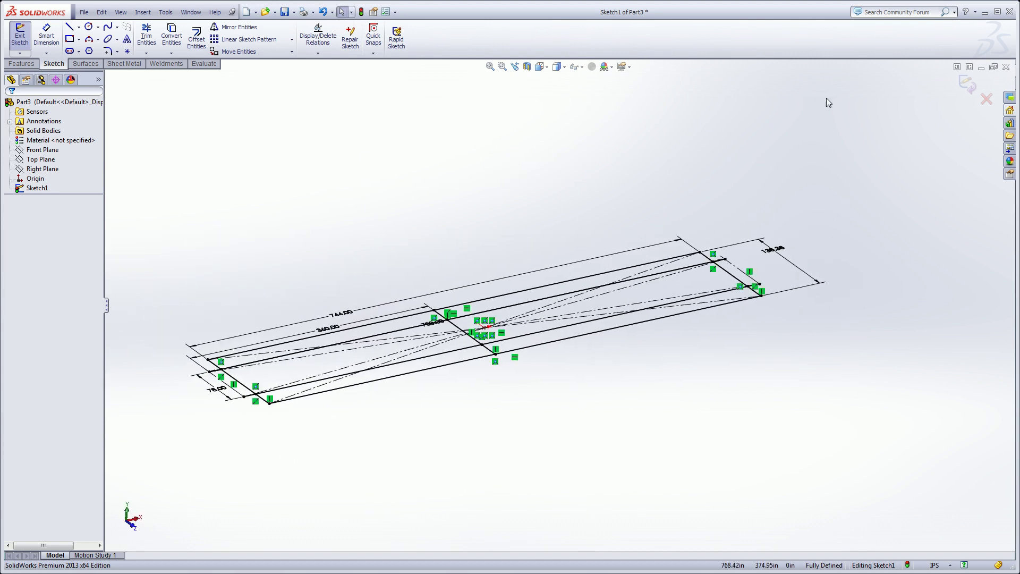
click(967, 85)
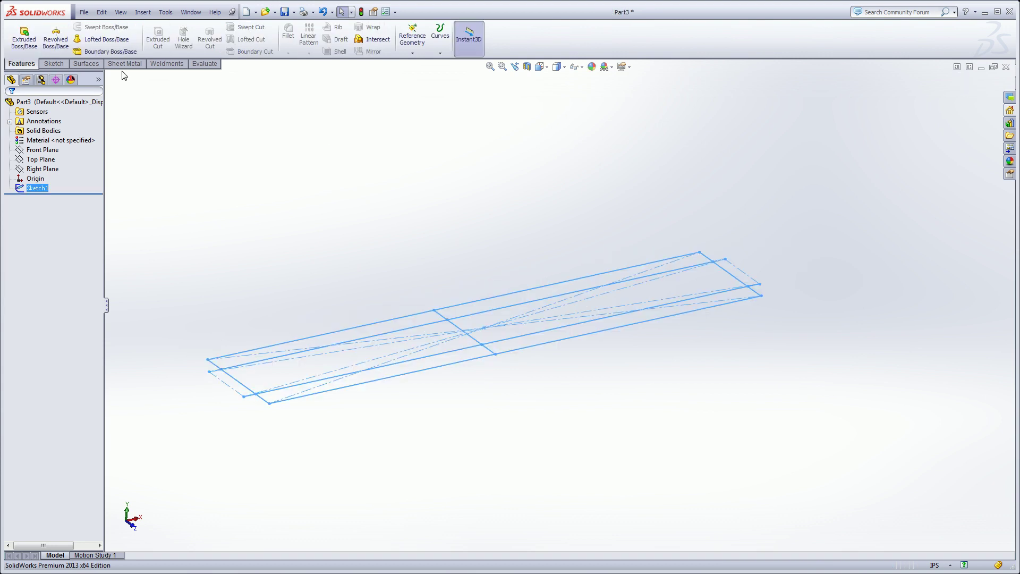
Step: Start a weldment structural member with the ansi inch standard, W Section type and size W12x35
click(168, 64)
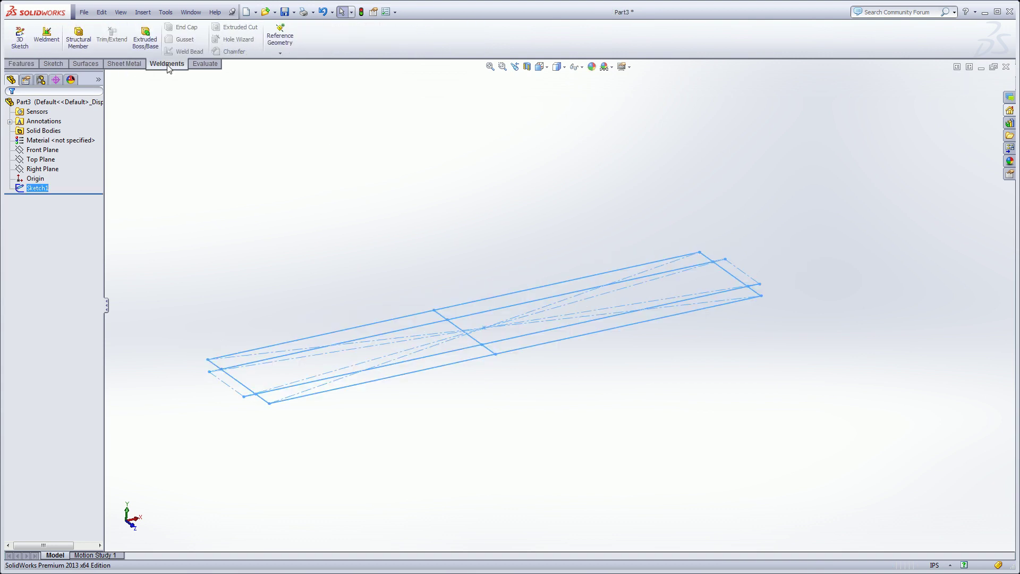
click(76, 39)
click(50, 181)
click(50, 181)
click(58, 204)
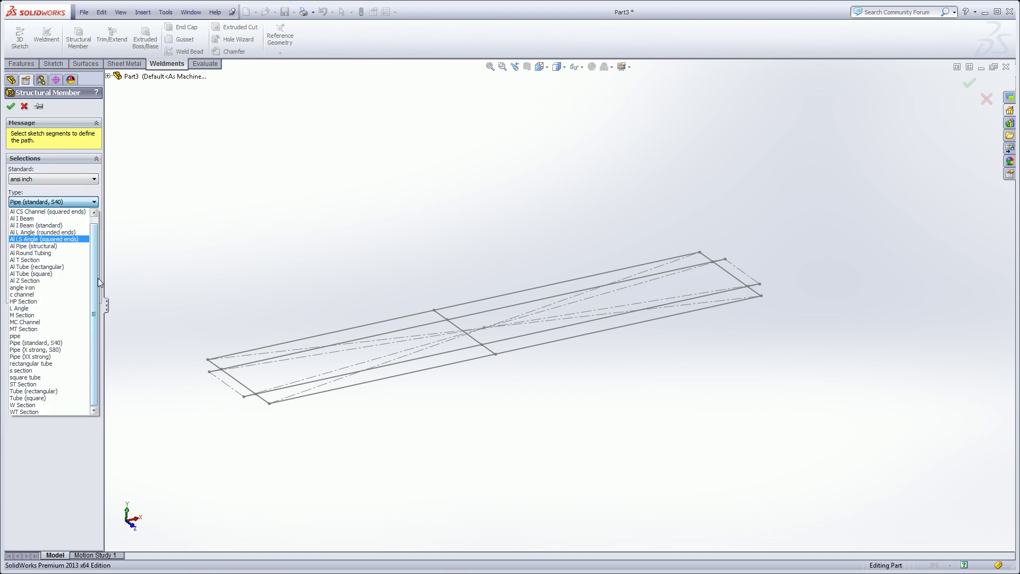
click(26, 405)
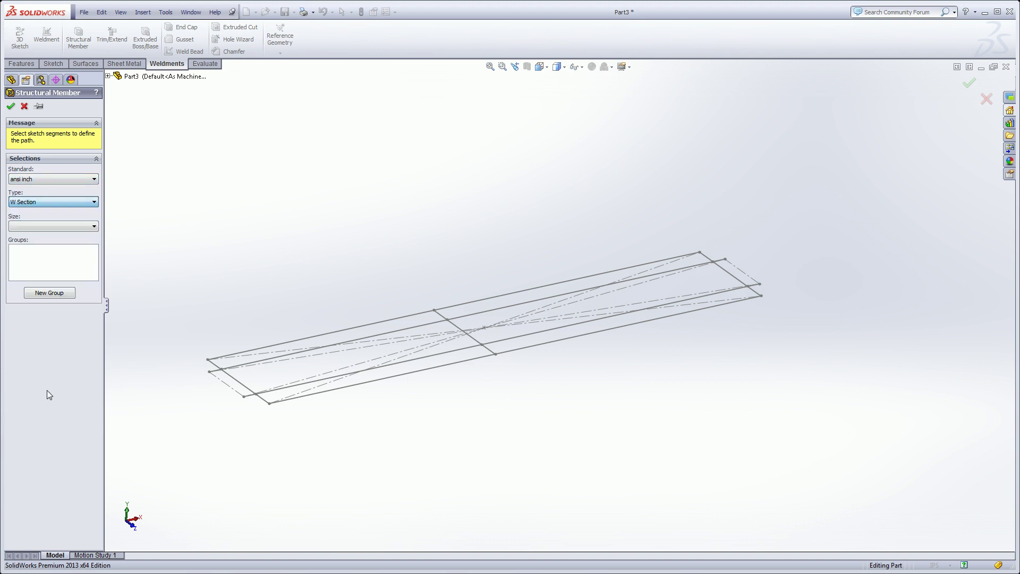
click(56, 225)
drag(94, 256, 94, 261)
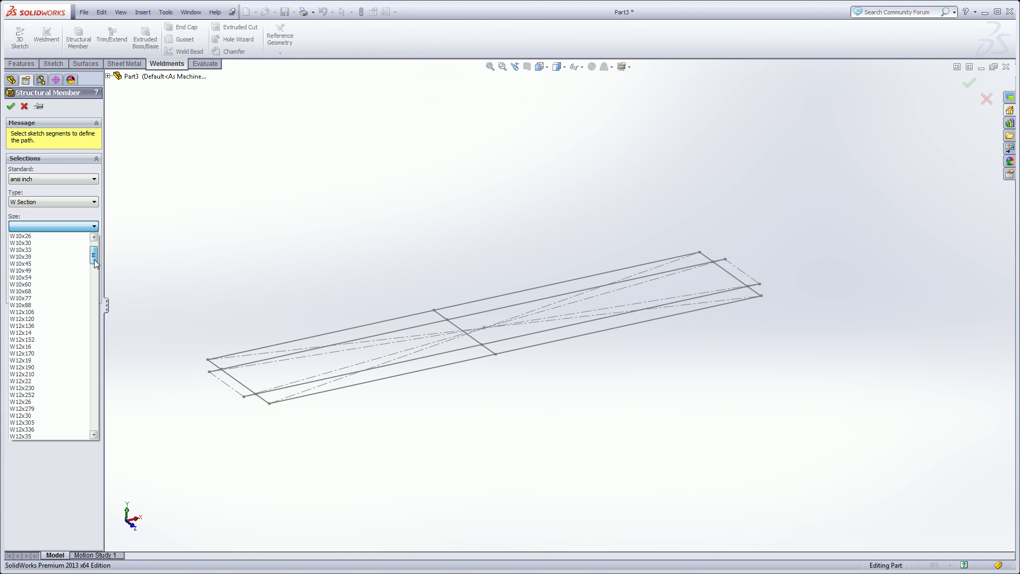
click(34, 435)
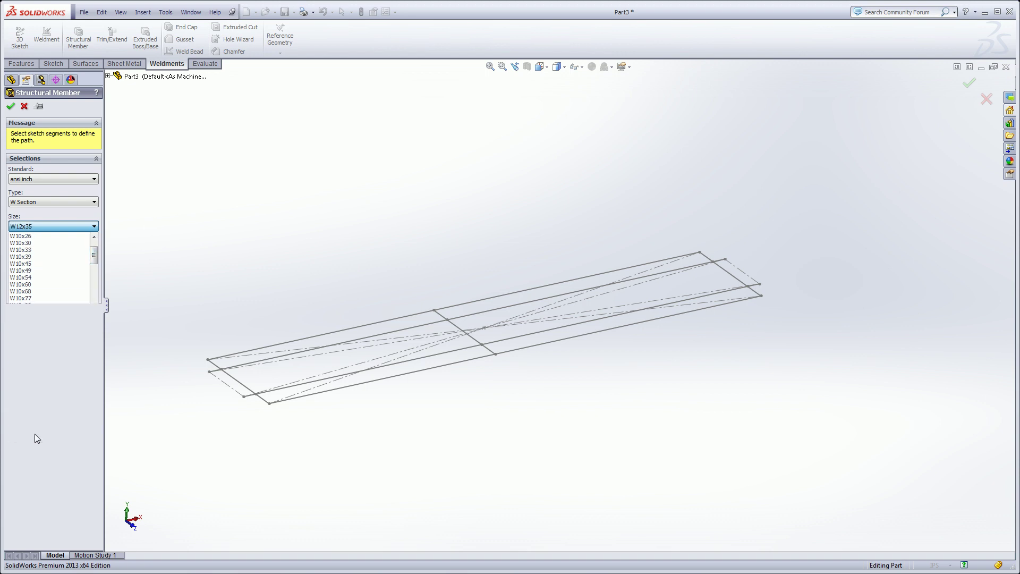
Step: Assign the four long sketch lines, two inner and two outer, as the first group's path segments
click(215, 372)
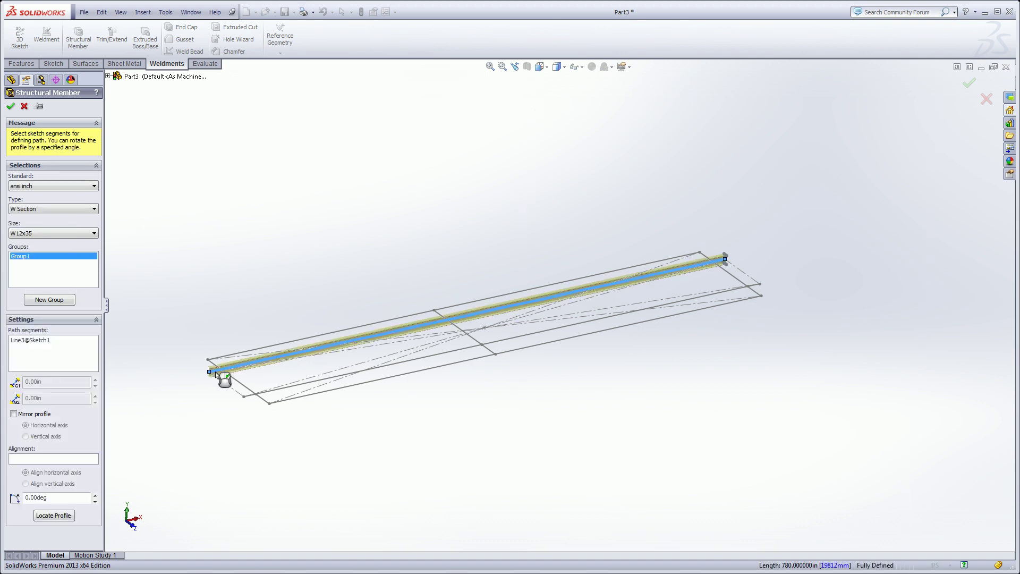
scroll(214, 371, down, 5)
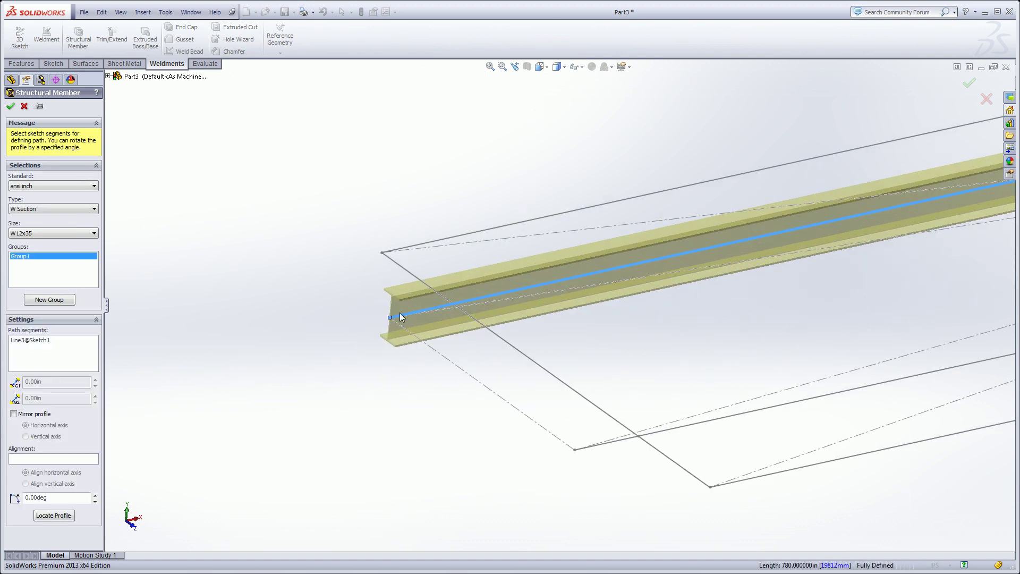
scroll(372, 323, up, 3)
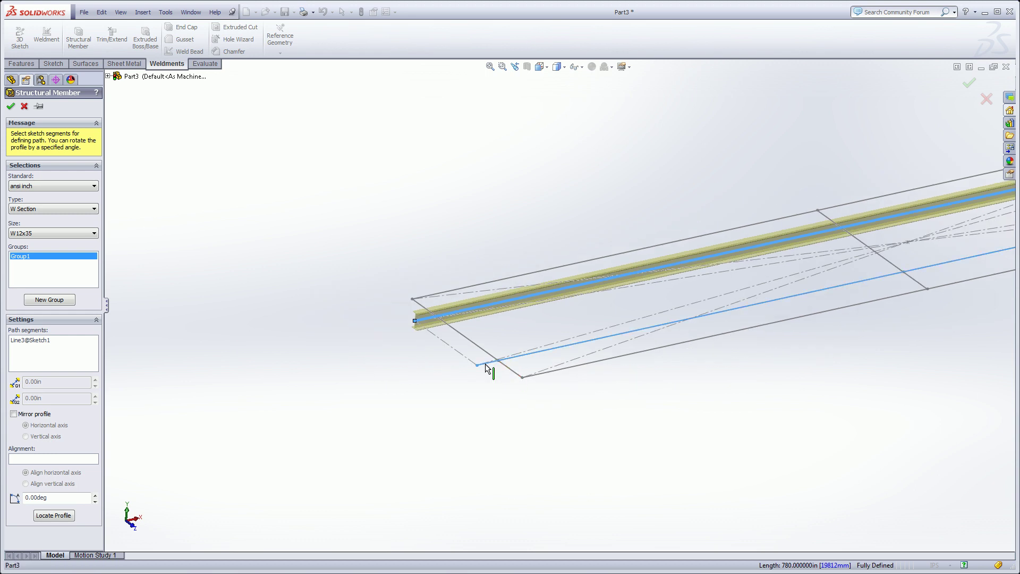
click(486, 364)
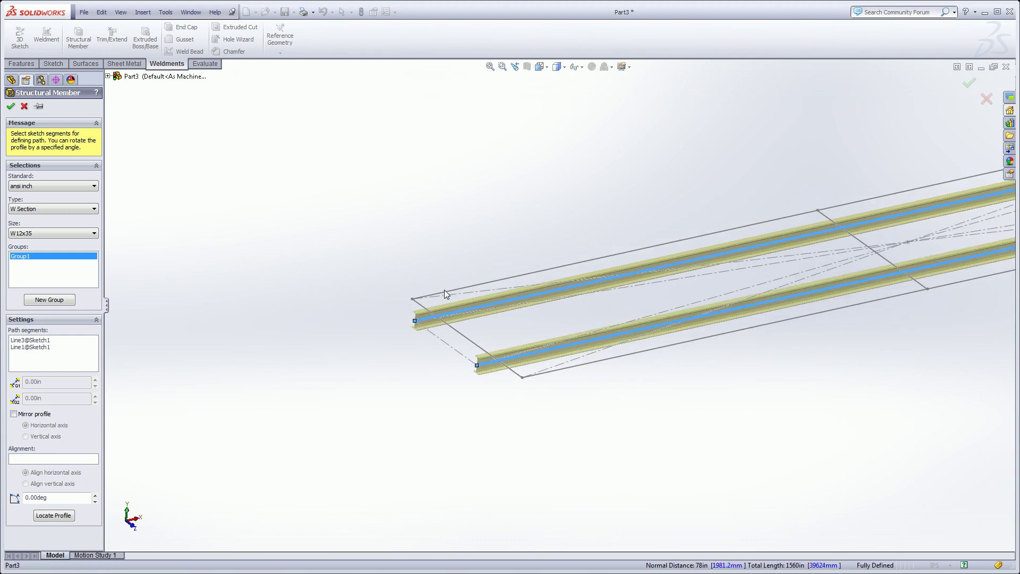
click(558, 375)
key(f)
mouse_move(471, 421)
middle_down()
mouse_move(453, 405)
mouse_move(463, 411)
middle_up()
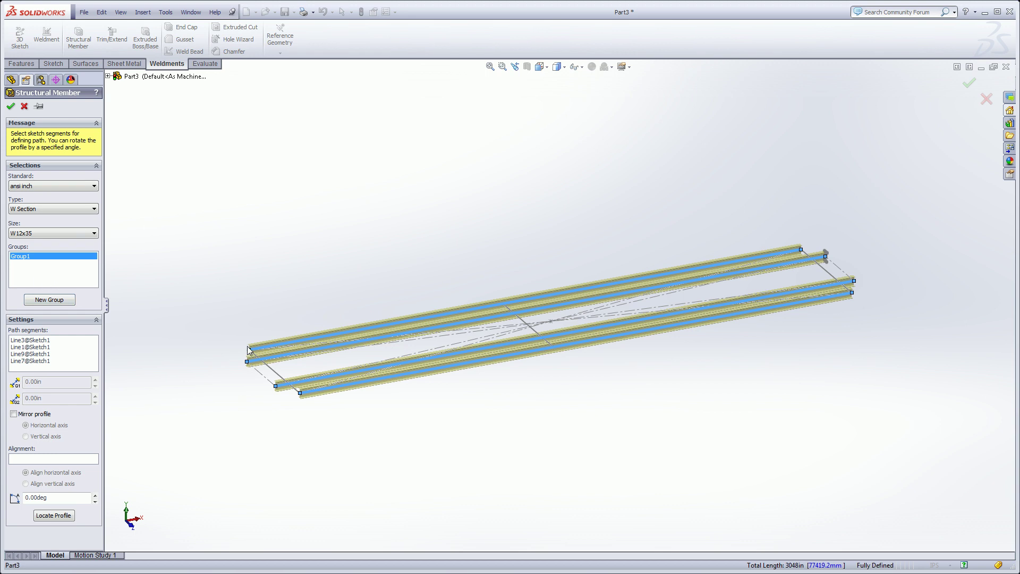
Step: Add a second member group from the three collinear cross-member segments at the frame's left end
click(47, 300)
scroll(304, 380, down, 3)
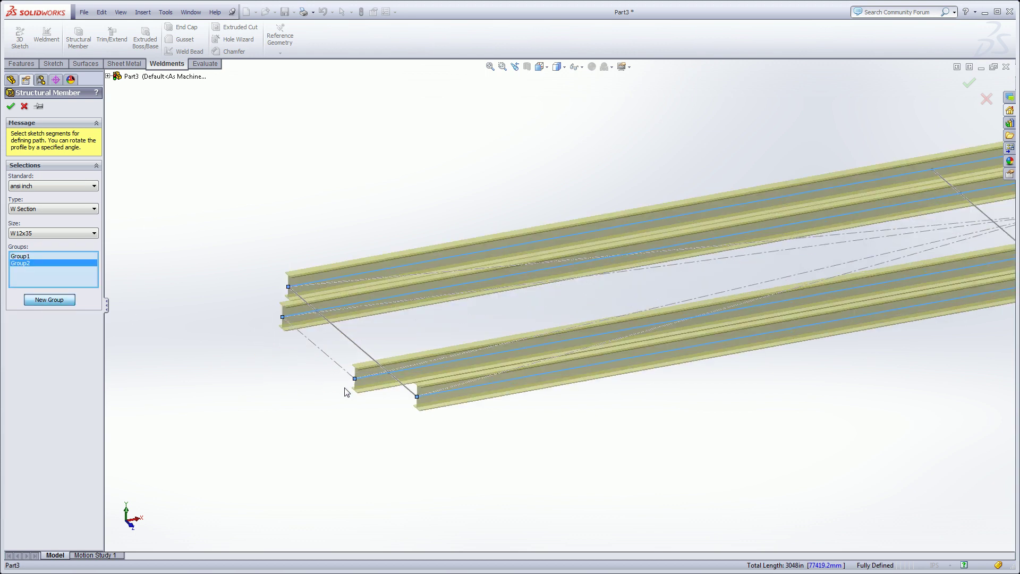
click(407, 388)
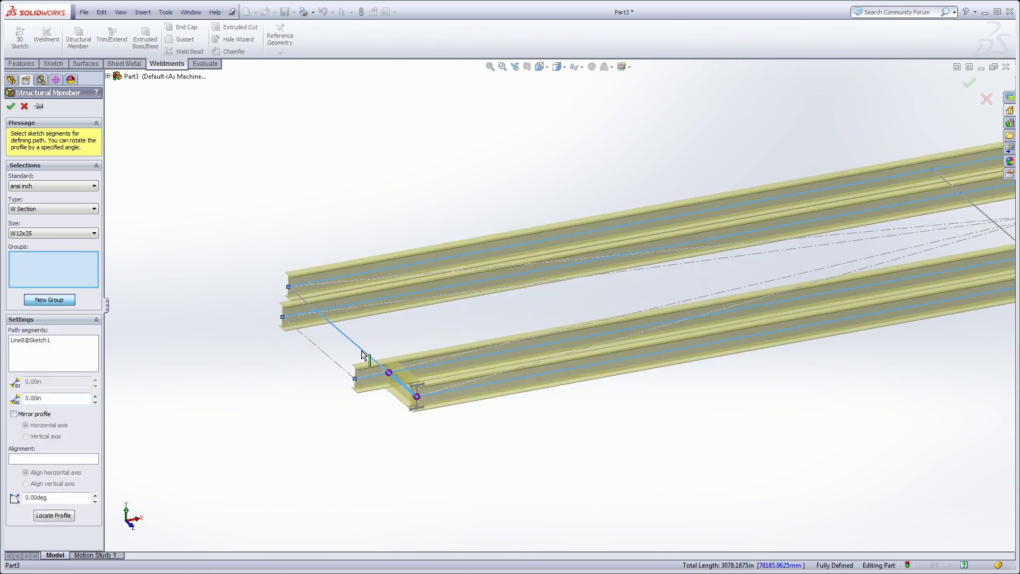
click(362, 354)
click(304, 301)
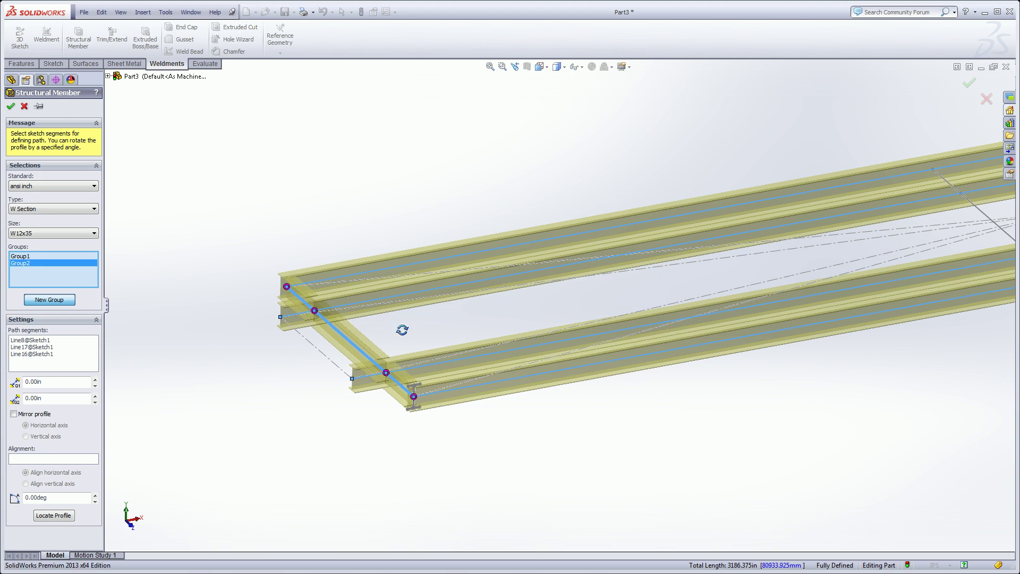
Step: Examine the corner treatment and trim order where the left-end cross member crosses the near inner long beam
scroll(402, 329, down, 3)
scroll(391, 374, down, 2)
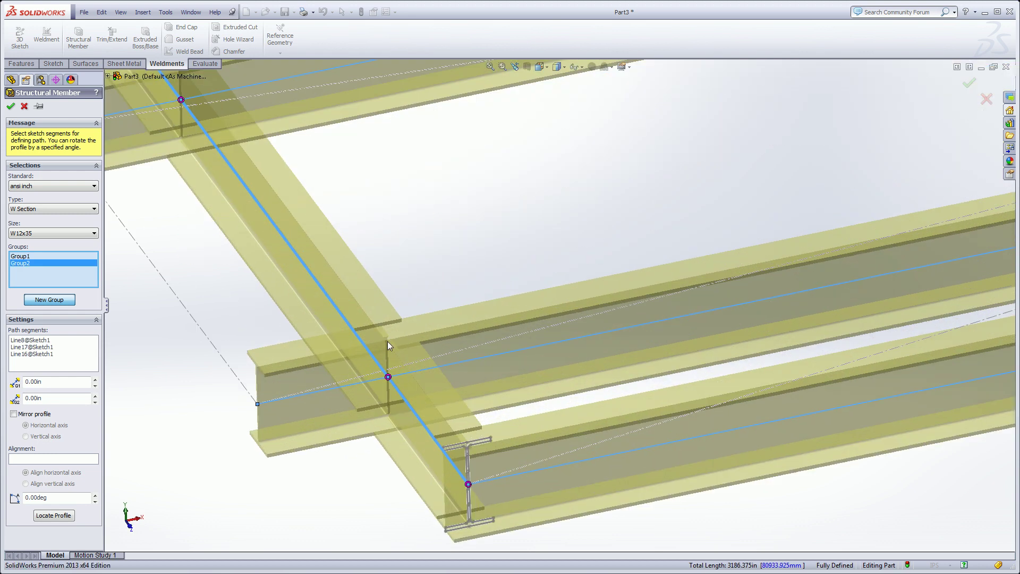
scroll(438, 294, up, 3)
scroll(365, 299, down, 2)
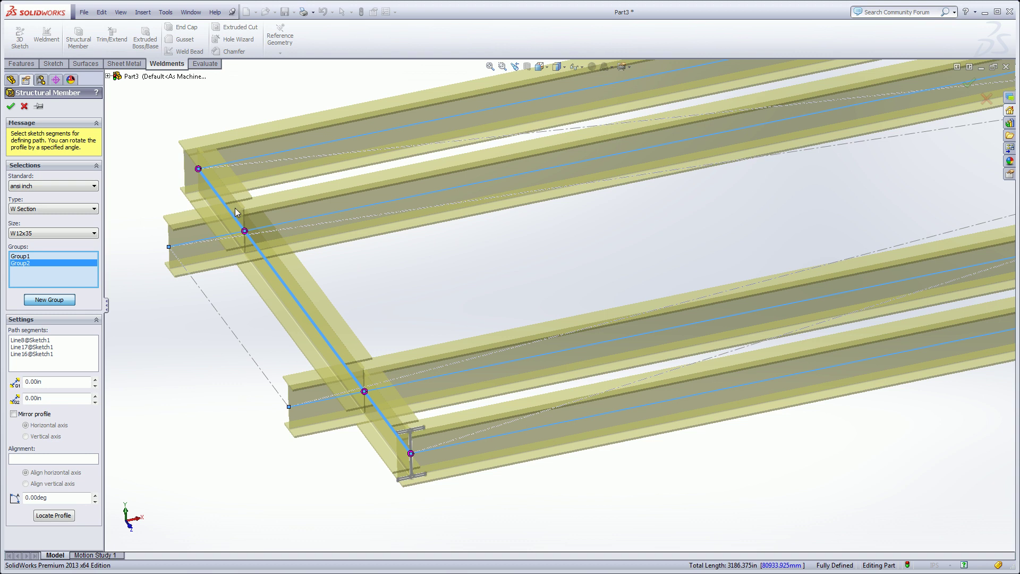
click(365, 393)
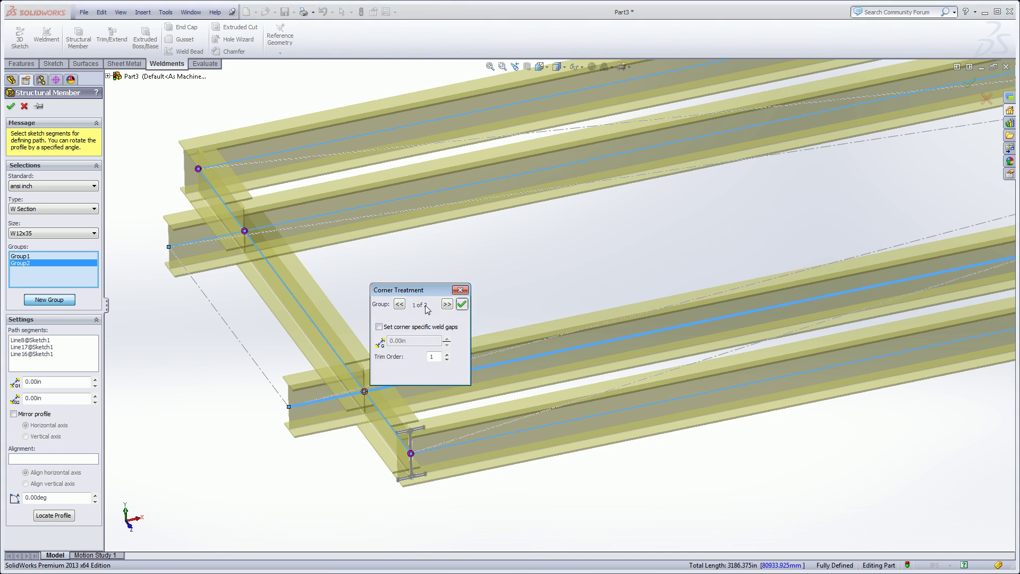
click(399, 278)
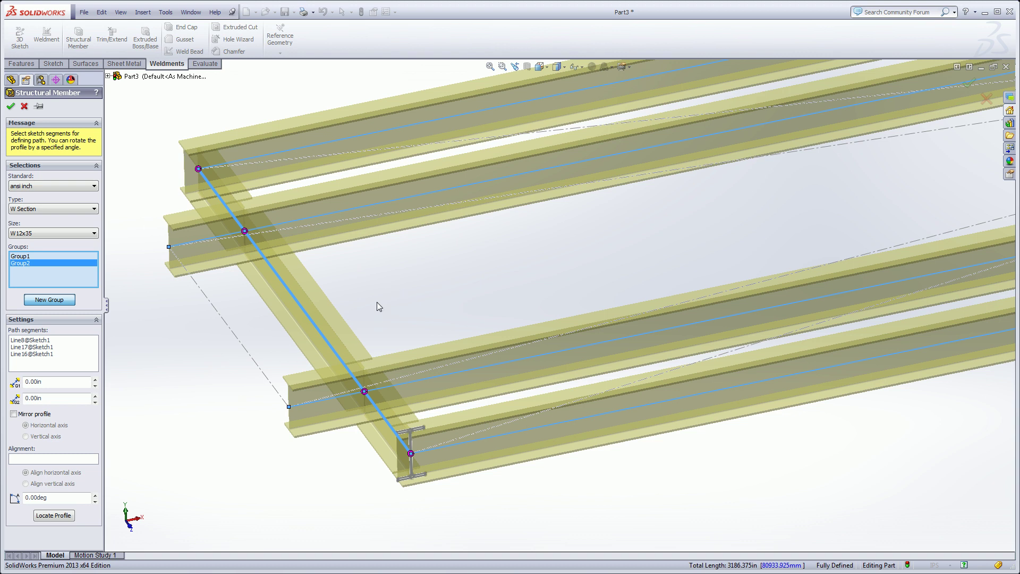
Step: Add a third member group from the three cross-member segments at the middle of the frame
middle_drag(412, 296, 78, 309)
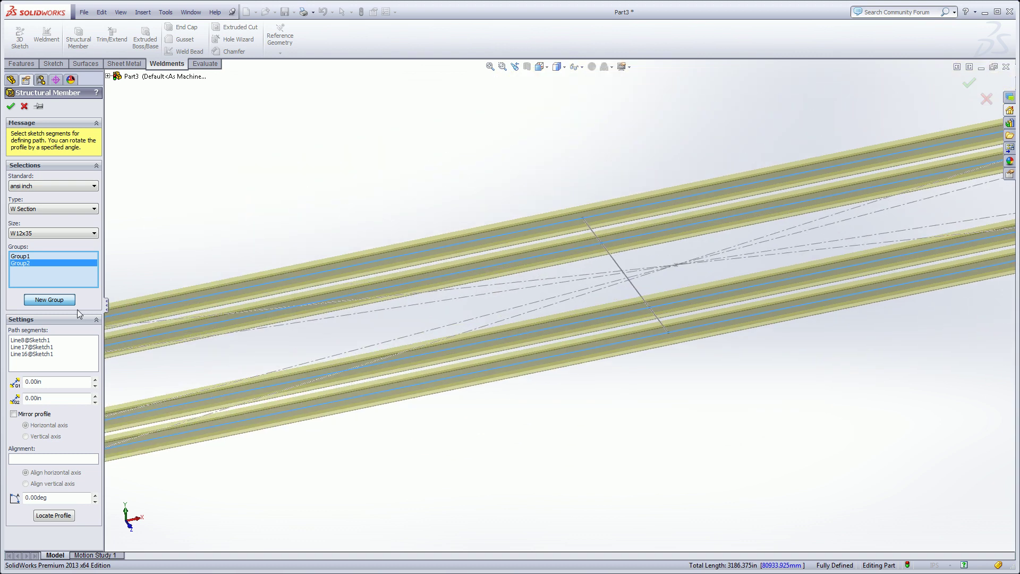
click(49, 301)
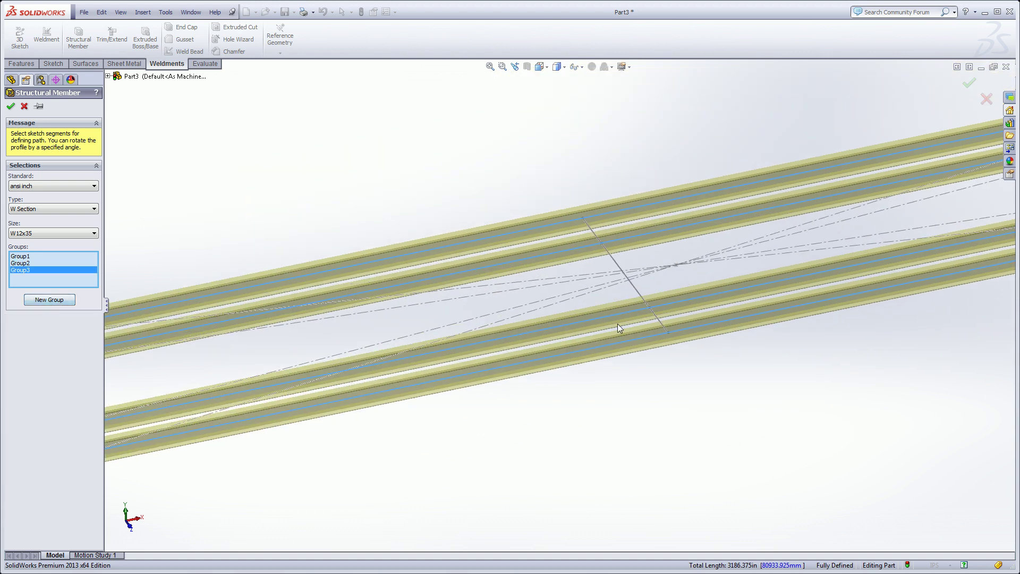
click(659, 324)
click(614, 250)
click(594, 234)
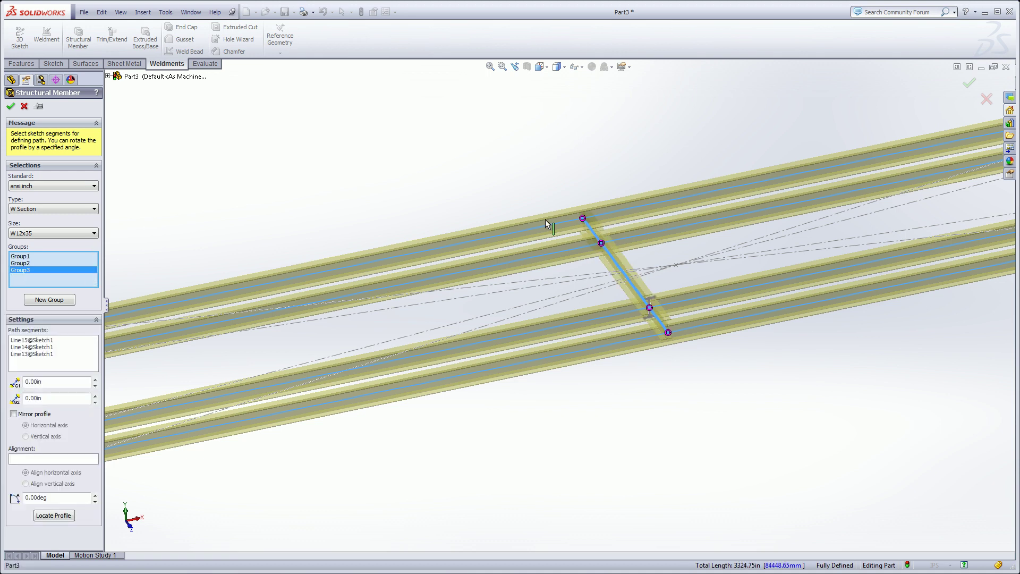
Step: Add a fourth member group from the three cross-member segments at the right end and create the structural members
click(45, 301)
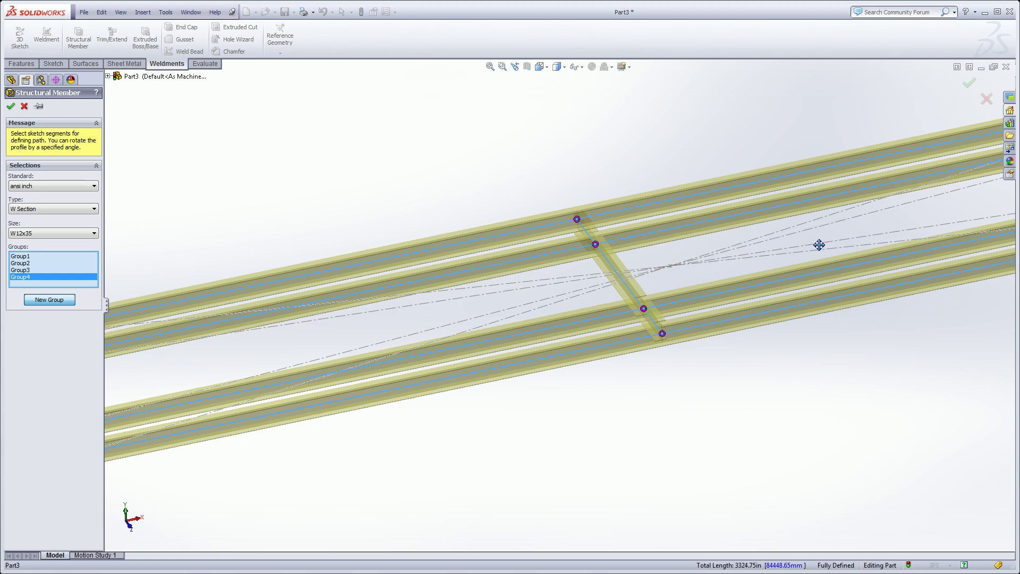
scroll(838, 246, up, 3)
scroll(733, 289, down, 2)
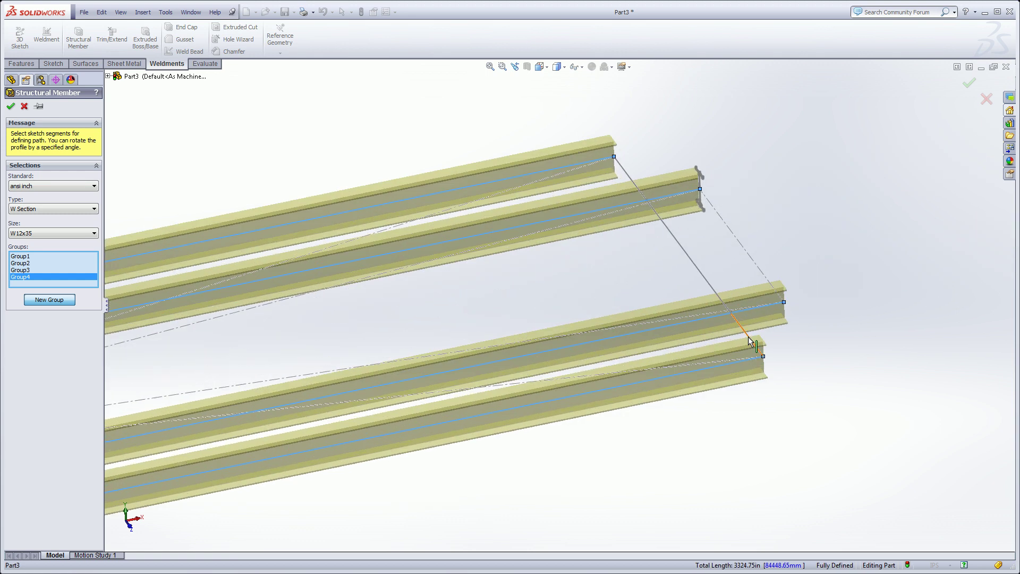
click(709, 276)
click(626, 173)
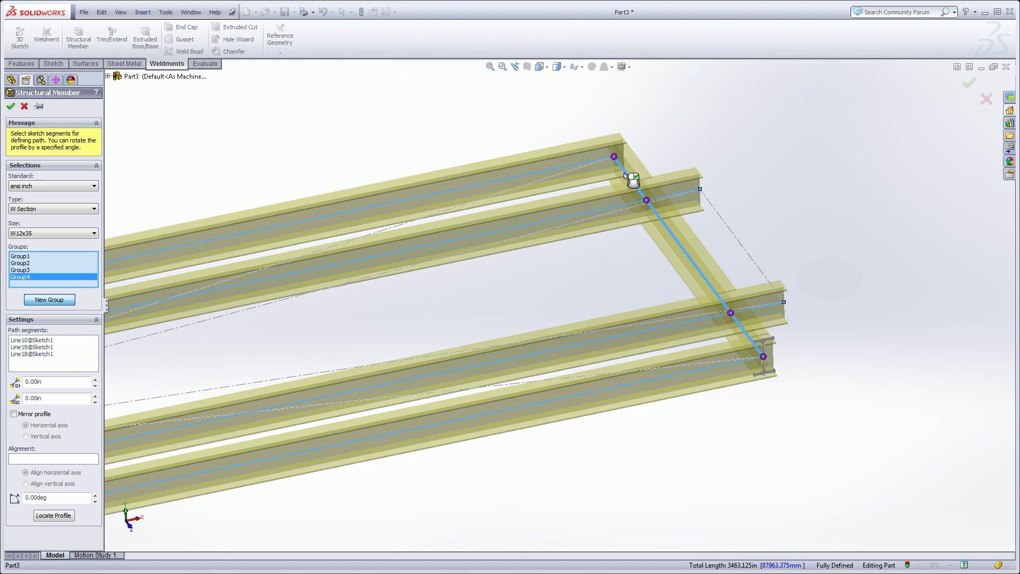
click(11, 107)
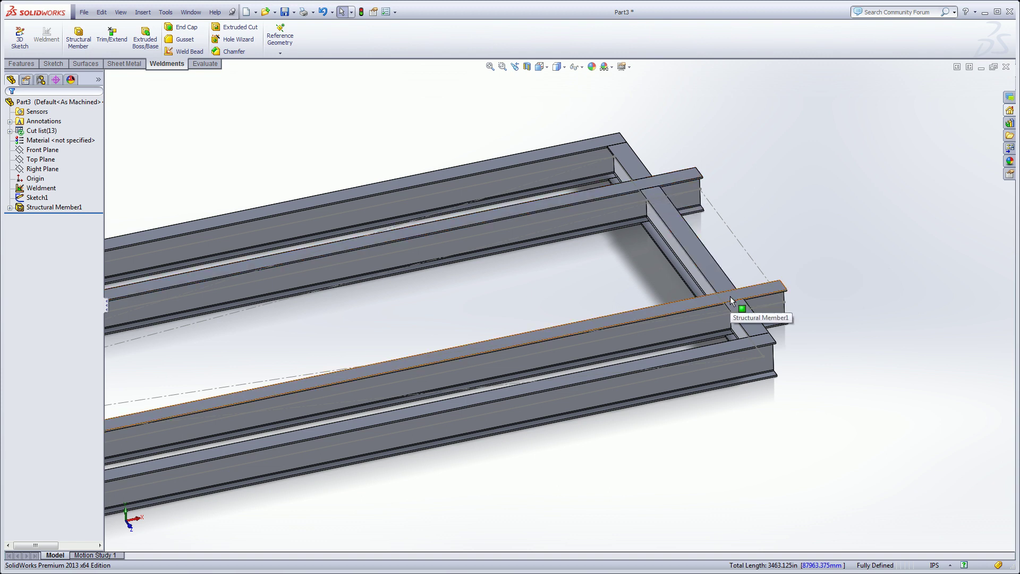
Step: Inspect the trimmed joints between the long beams and the cross members at the middle and left end of the frame
scroll(396, 285, down, 5)
ctrl+middle_drag(674, 189, 944, 224)
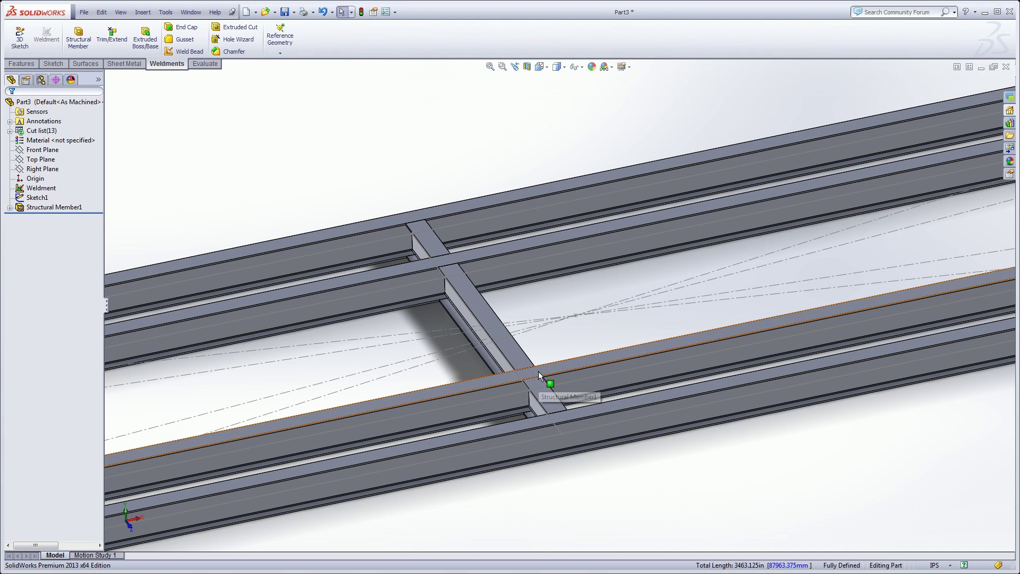
scroll(539, 370, up, 5)
ctrl+middle_drag(542, 365, 508, 335)
scroll(311, 361, down, 5)
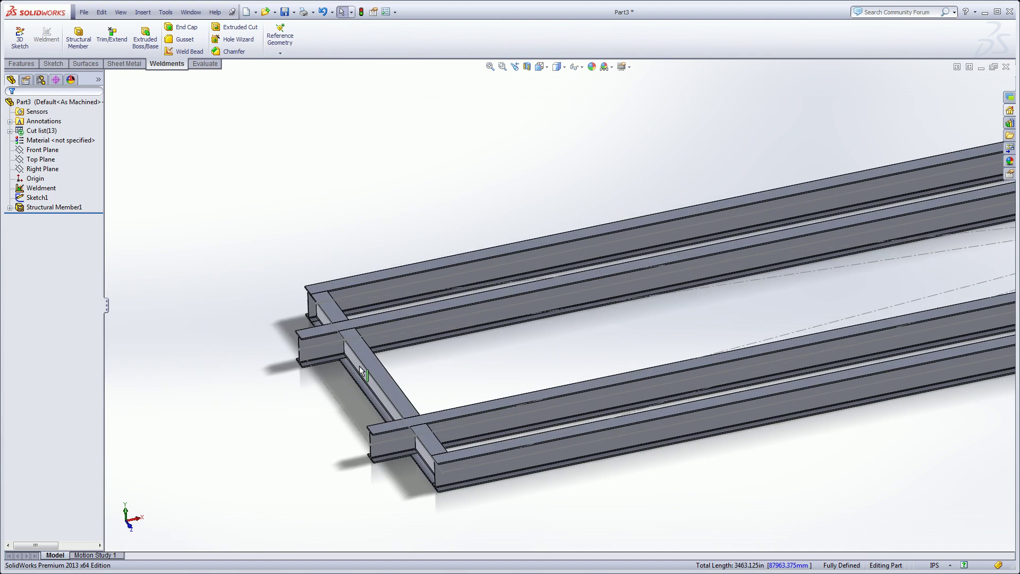
scroll(553, 377, up, 5)
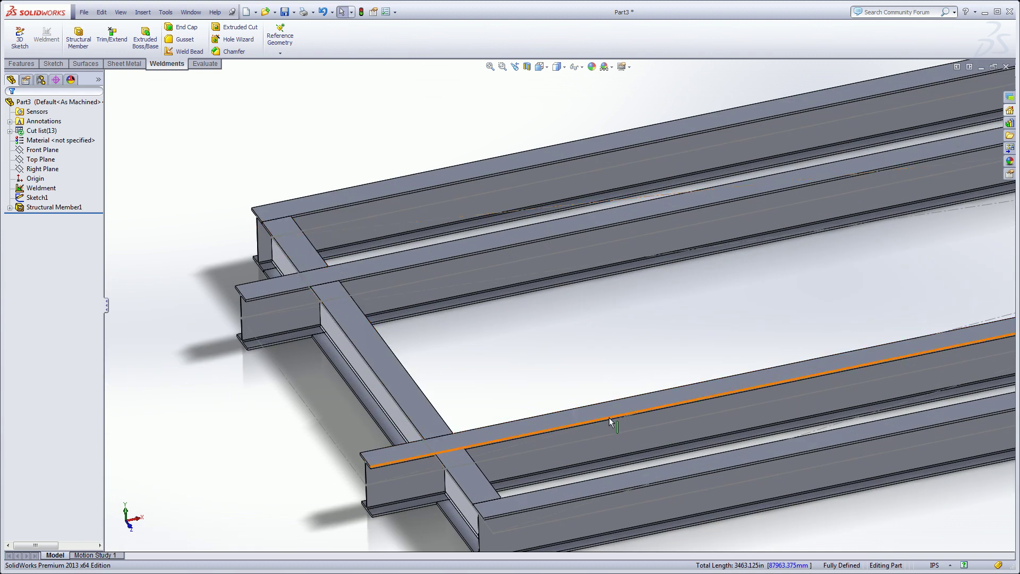
ctrl+middle_drag(546, 376, 358, 344)
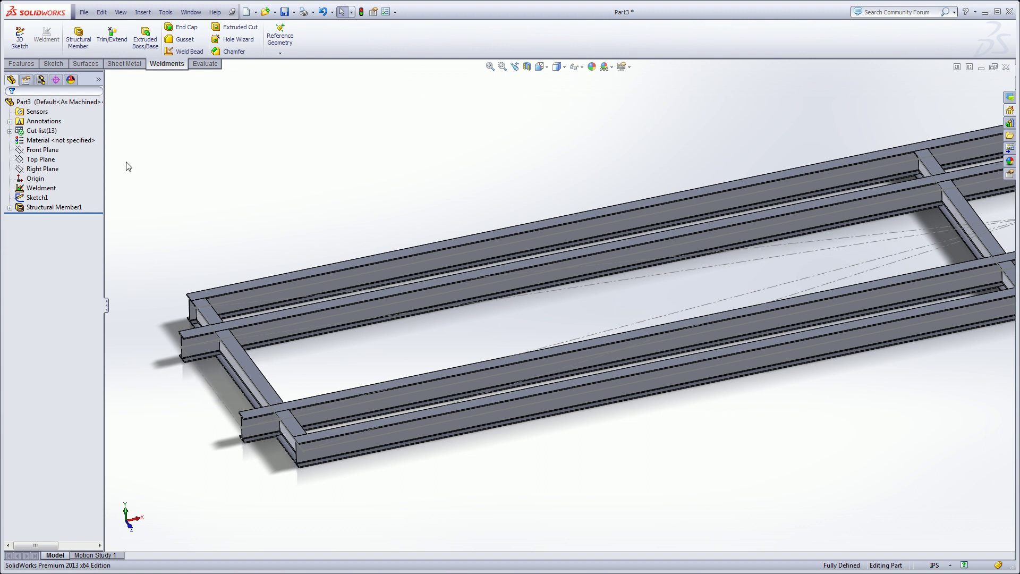
Step: Start a sketch on the Front Plane and frame the left end of the long beam in a close-up
click(33, 150)
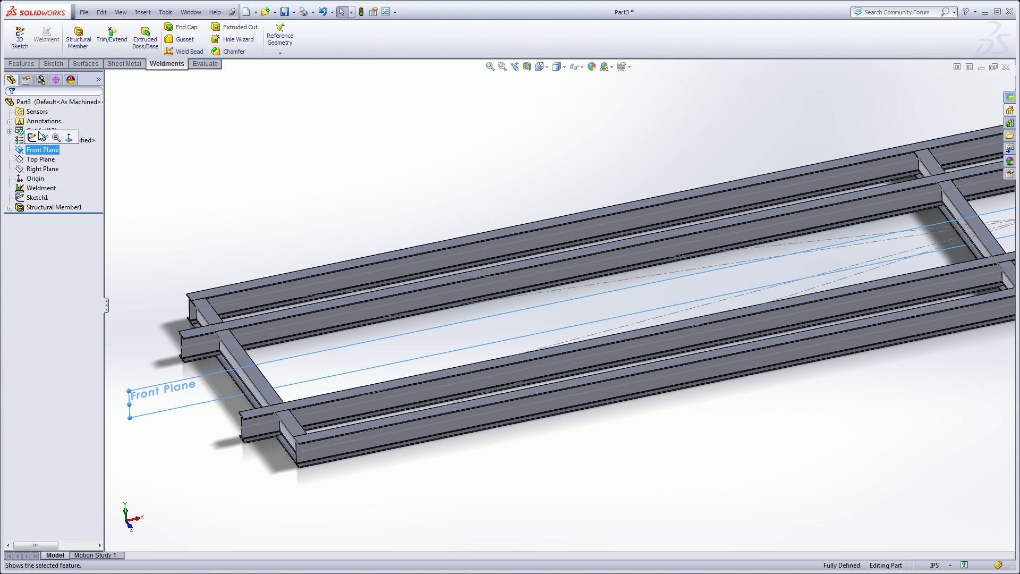
click(31, 138)
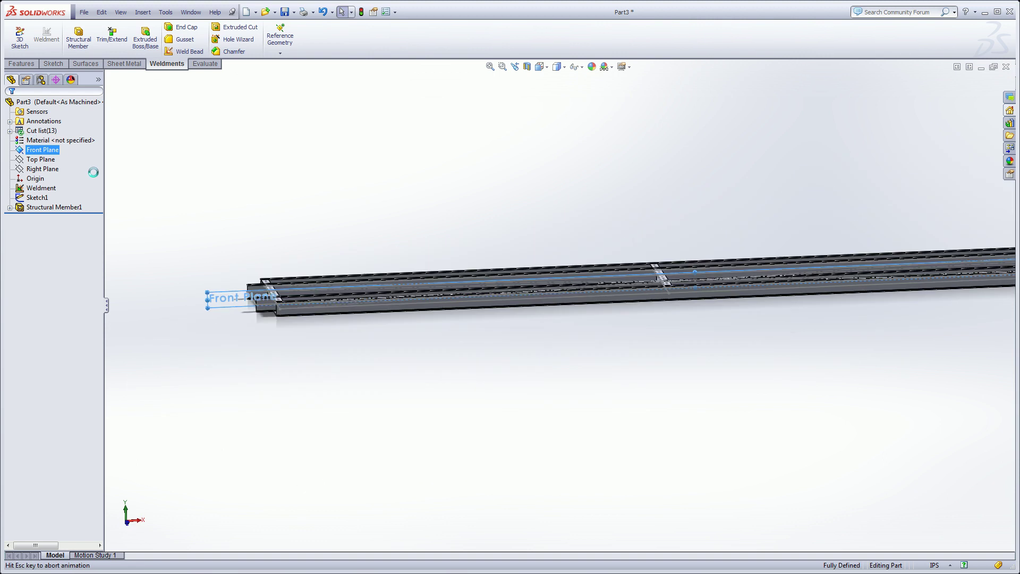
click(410, 256)
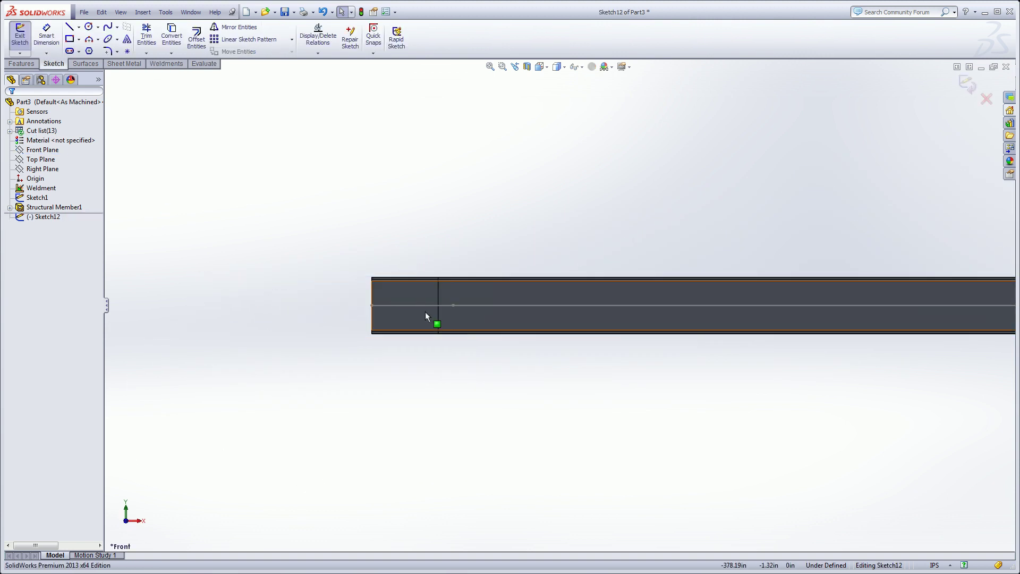
scroll(425, 311, down, 5)
ctrl+middle_drag(443, 294, 442, 345)
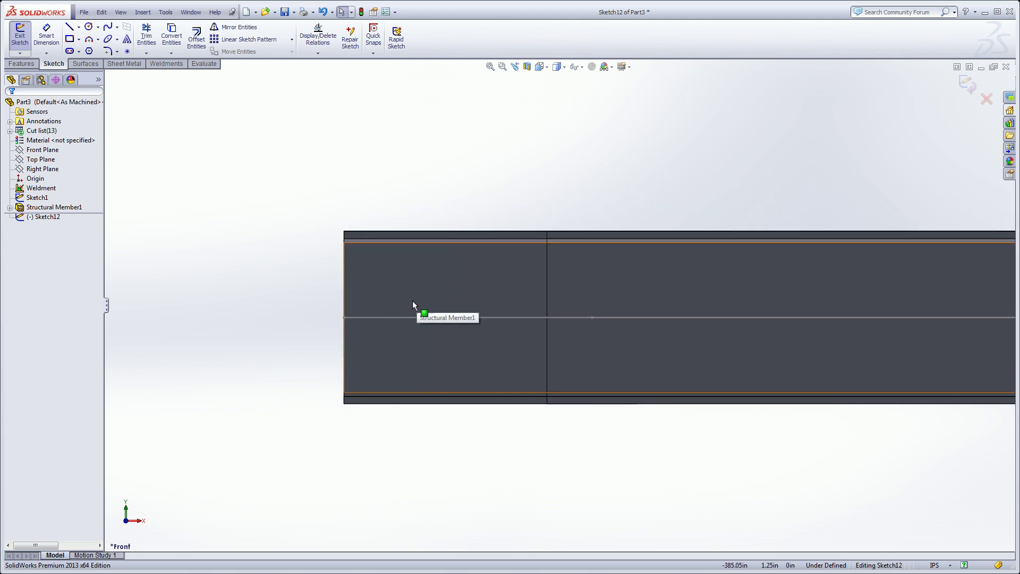
scroll(413, 299, down, 2)
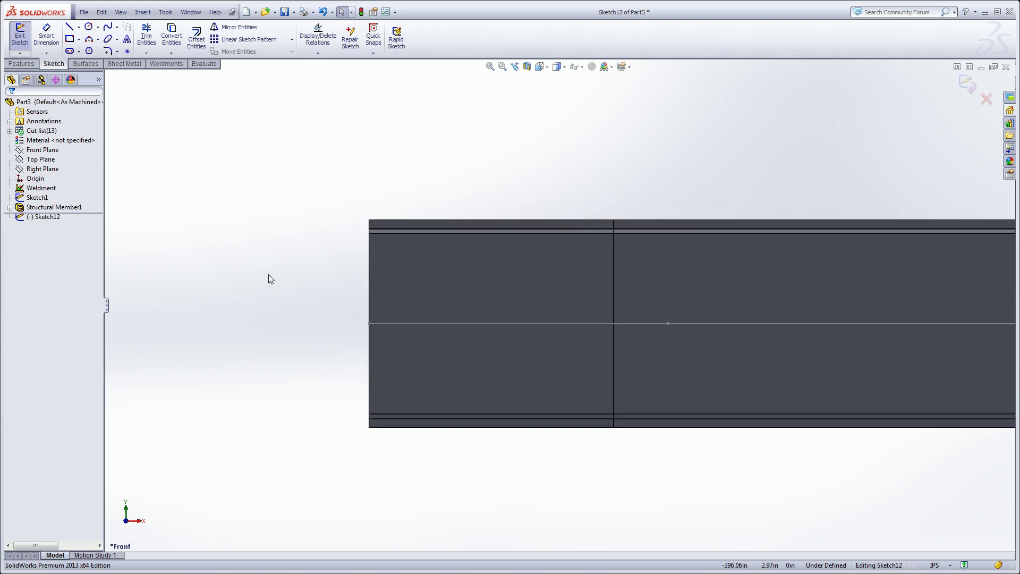
Step: Save the current close-up of the beam end as a named view V1
key(space)
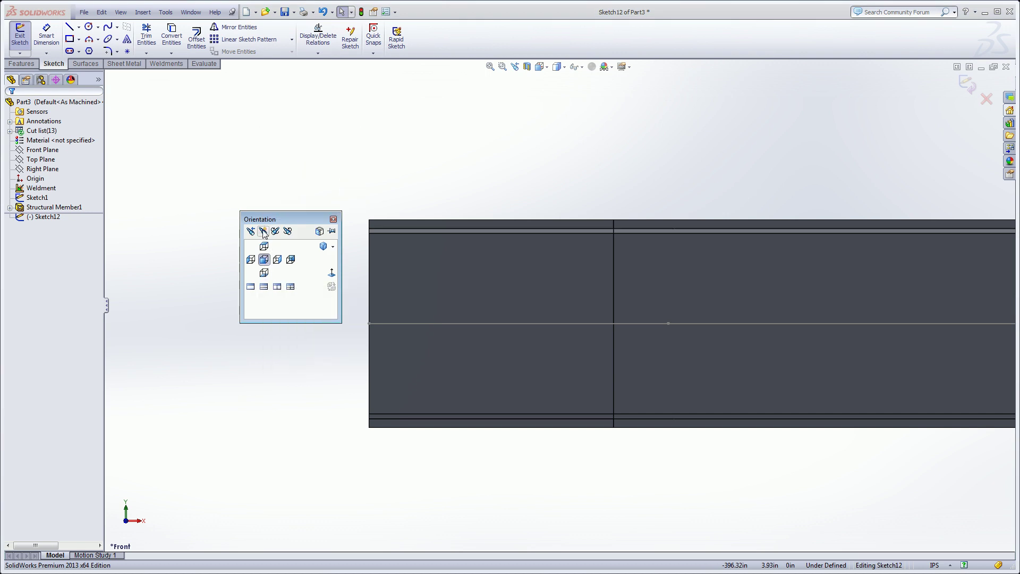
click(264, 231)
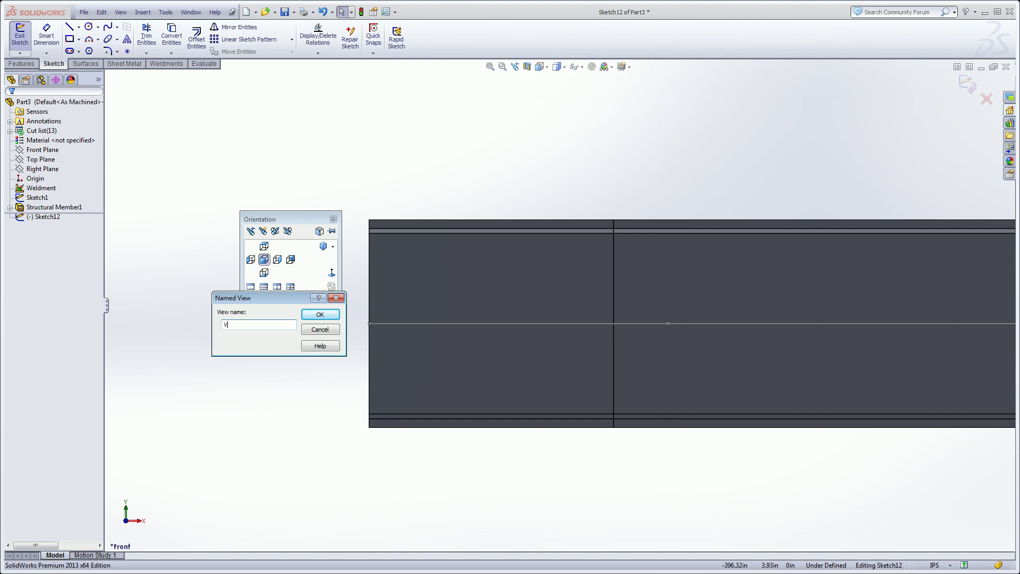
click(307, 317)
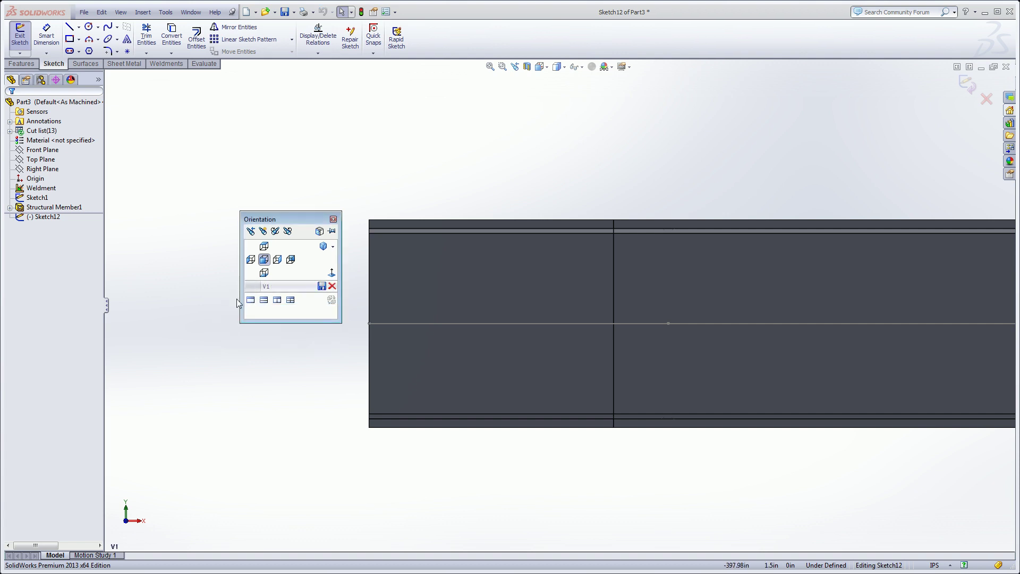
click(200, 308)
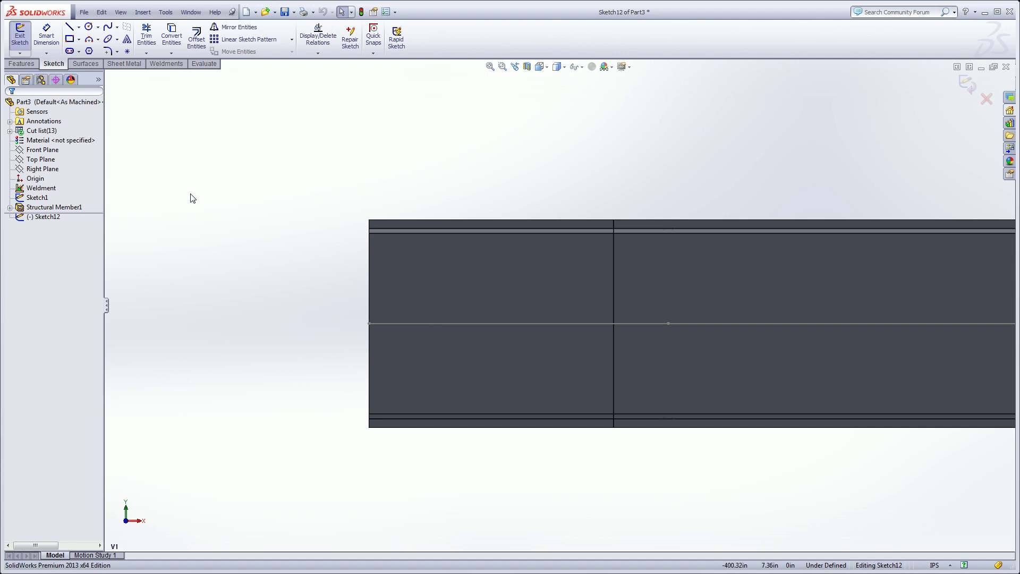
Step: Sketch a circle centred on the beam's left end edge, above the centreline, and set its diameter to 4.5 in
click(89, 26)
click(370, 273)
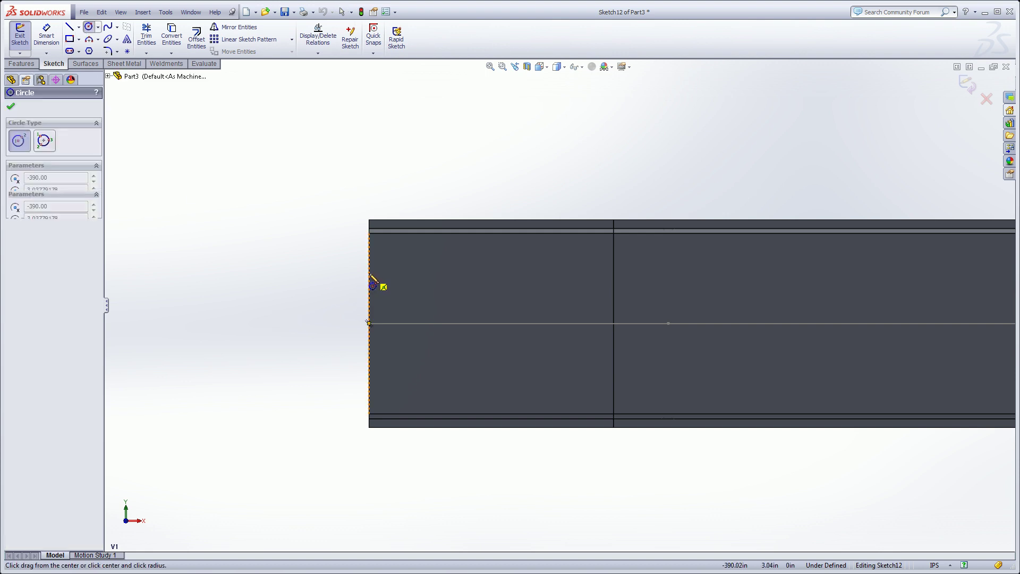
click(335, 277)
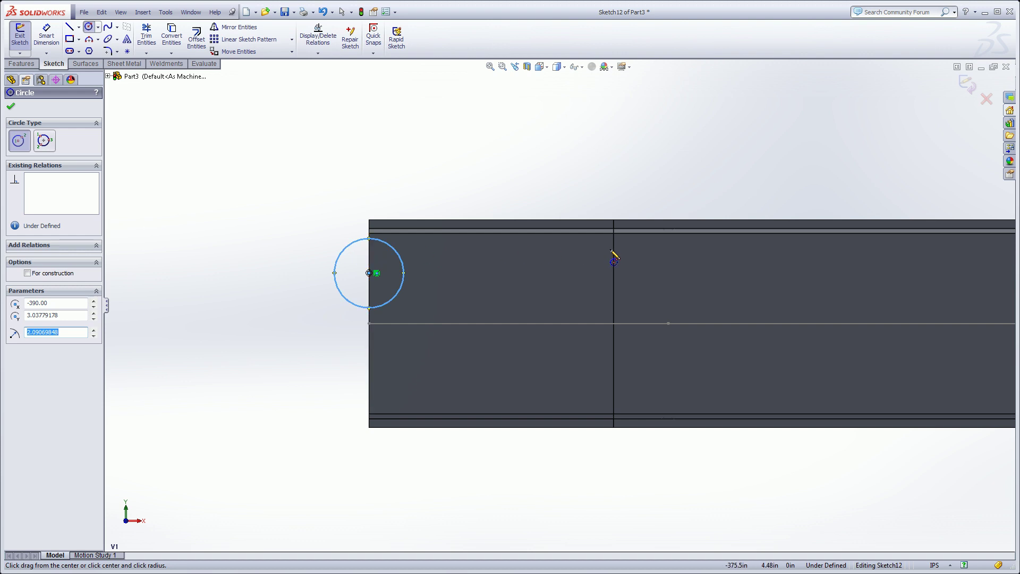
click(51, 38)
click(345, 249)
click(285, 223)
text(4.5)
key(Return)
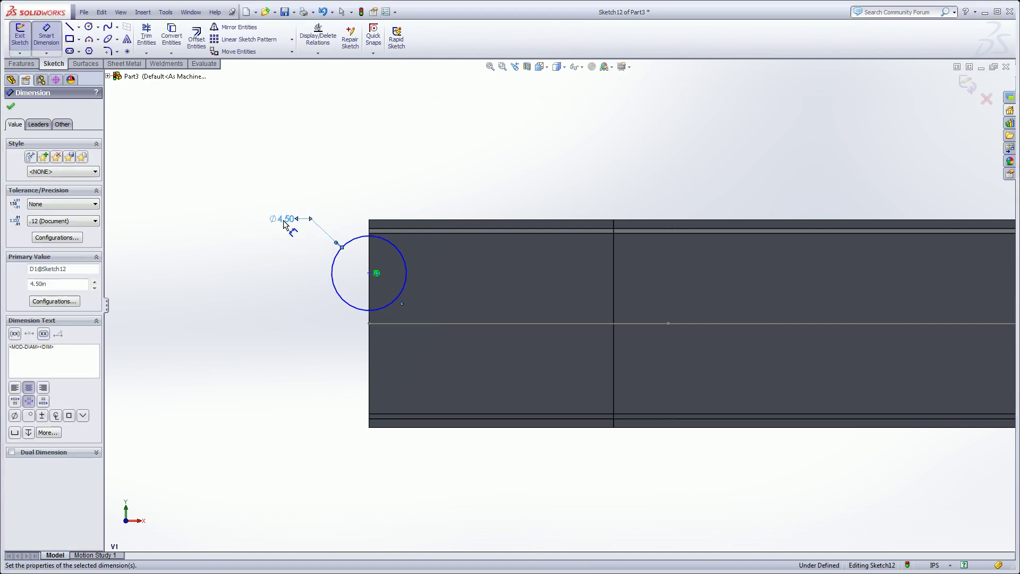
right_click(342, 172)
click(355, 177)
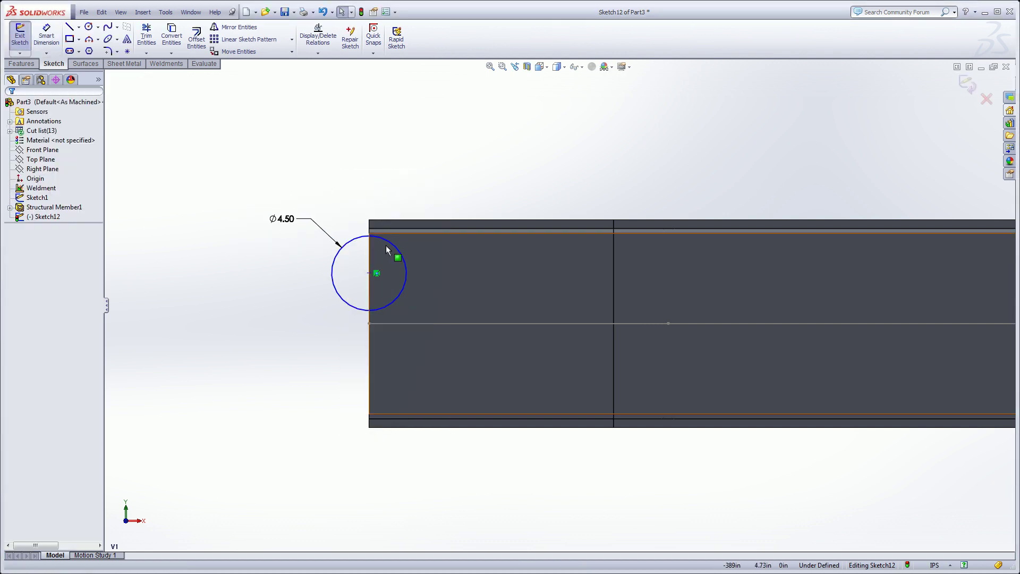
Step: Make the circle tangent to the lower edge of the beam's top flange
scroll(387, 247, down, 3)
click(380, 247)
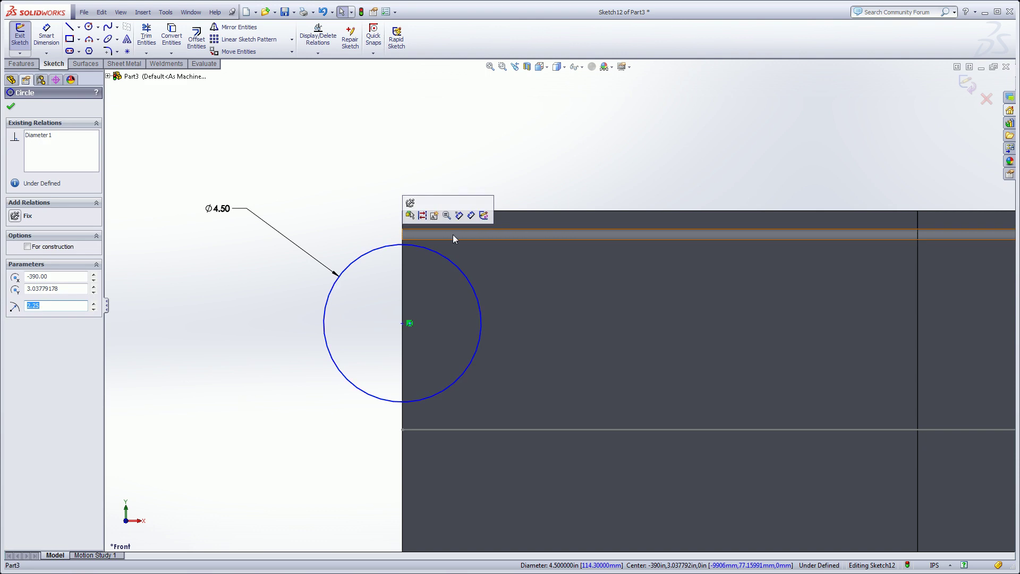
ctrl+click(436, 230)
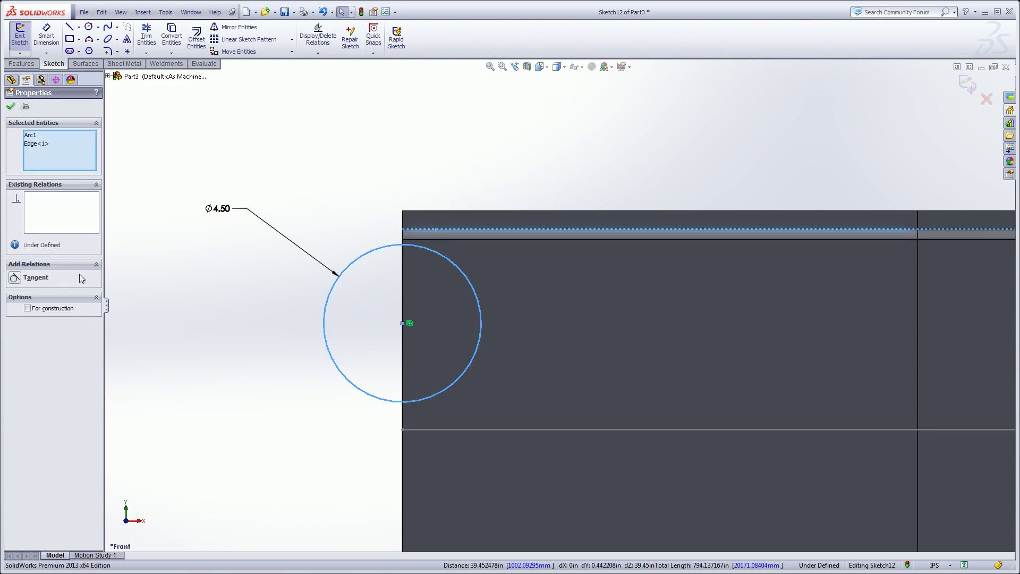
click(15, 277)
click(241, 269)
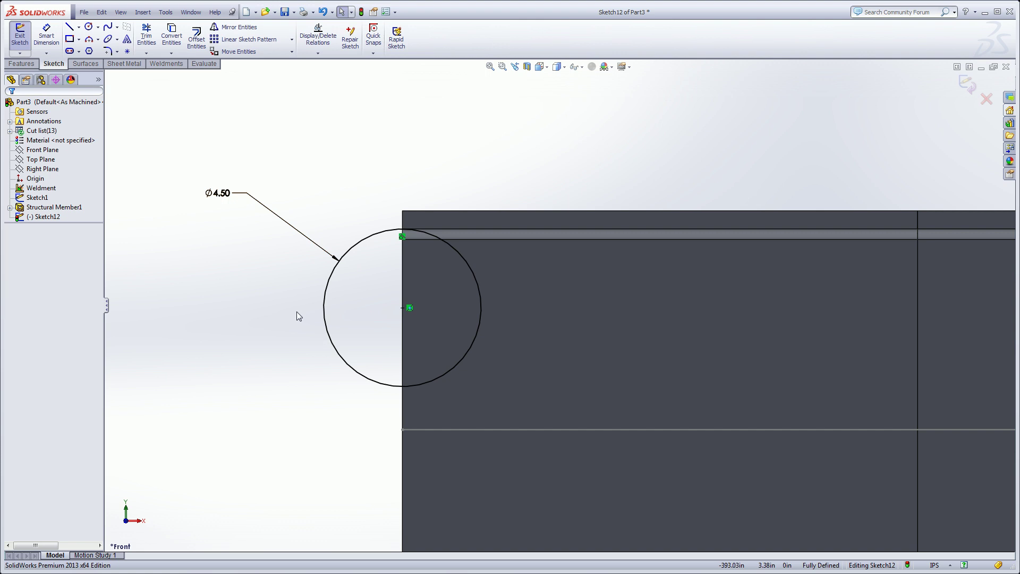
key(z)
ctrl+middle_drag(341, 327, 172, 261)
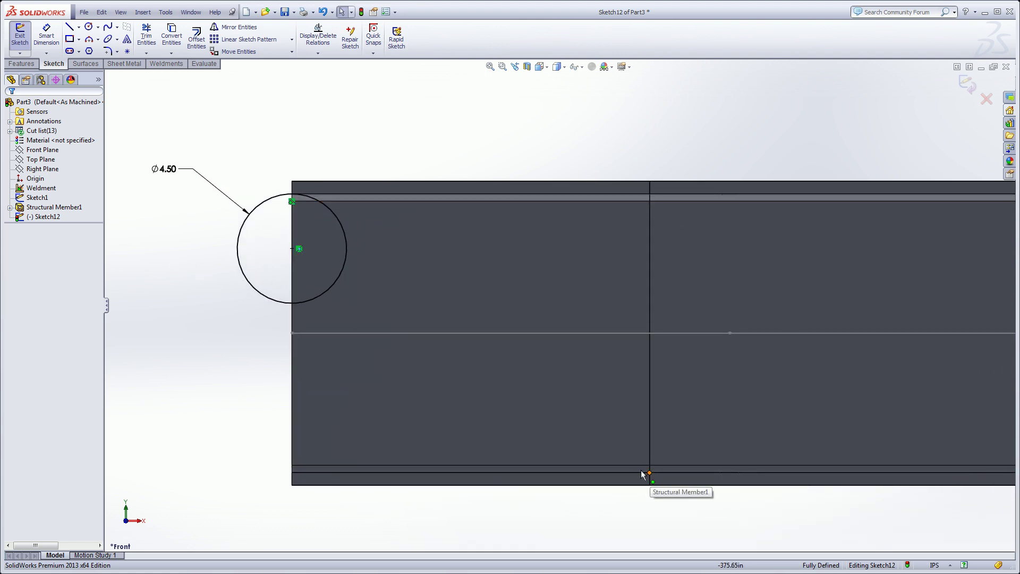
Step: Sketch a line tangent to the 4.5 in circle, running down to the cross-member corner at the lower flange's inner edge
click(69, 27)
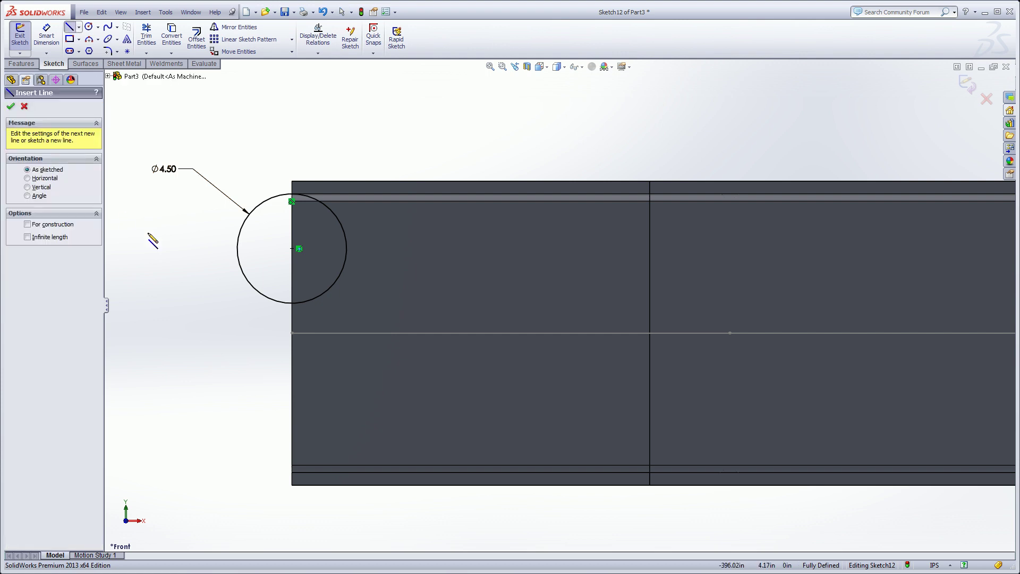
click(237, 248)
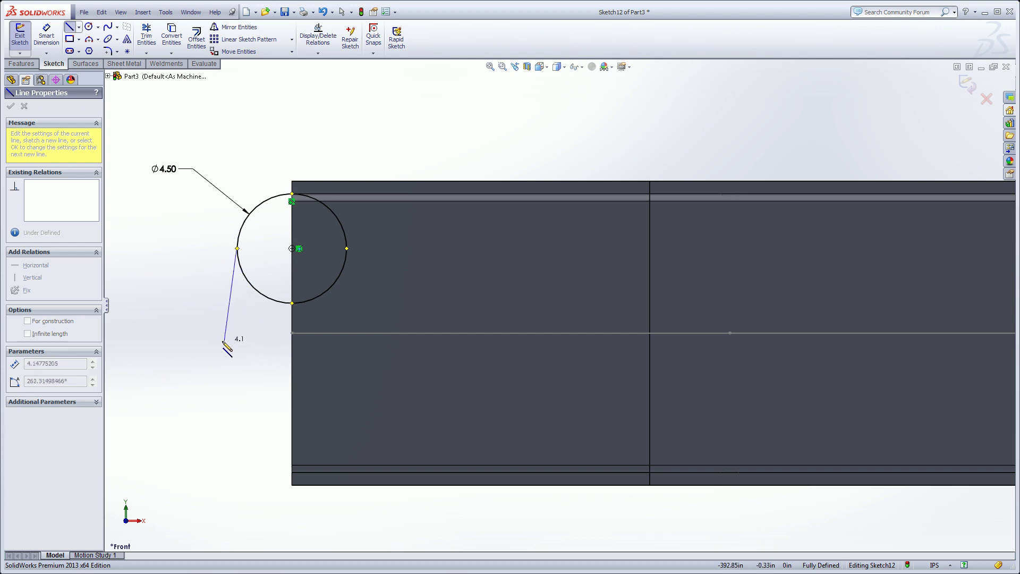
click(650, 472)
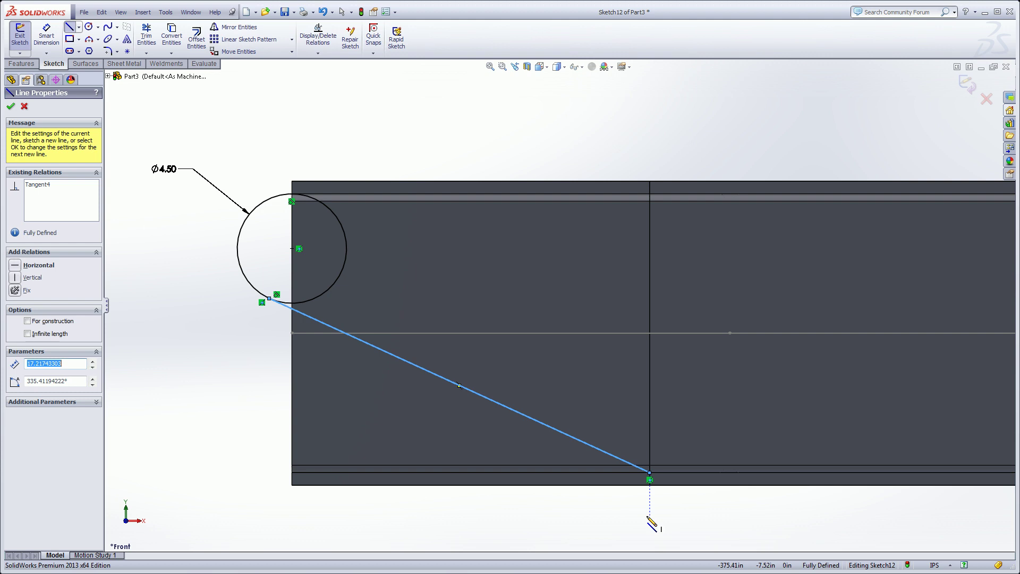
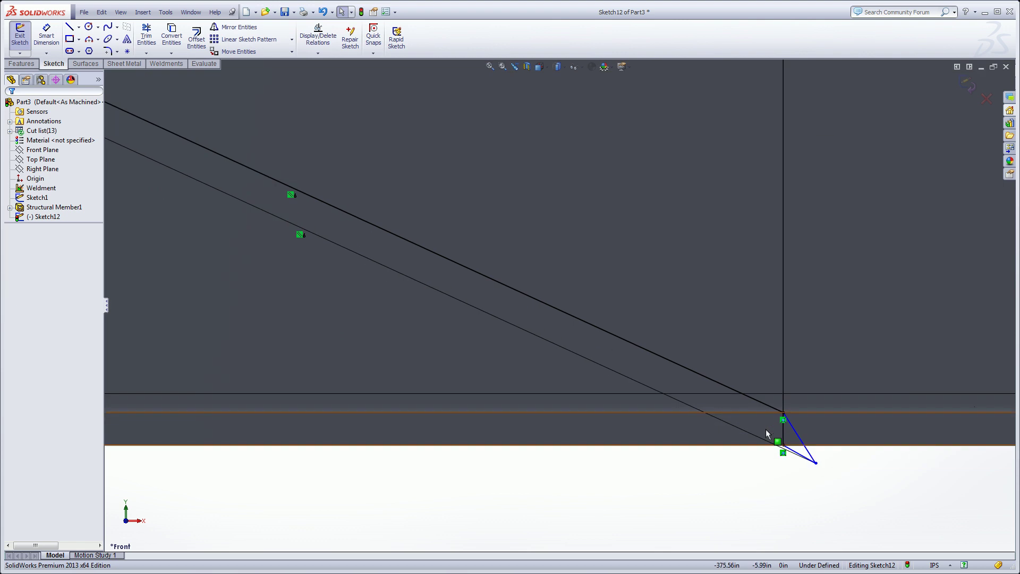
Step: Make the short closing line perpendicular to the lower sloping line, and turn the remaining stub at the flange corner into construction geometry
mouse_move(830, 465)
mouse_down()
mouse_move(678, 400)
mouse_move(710, 412)
mouse_up()
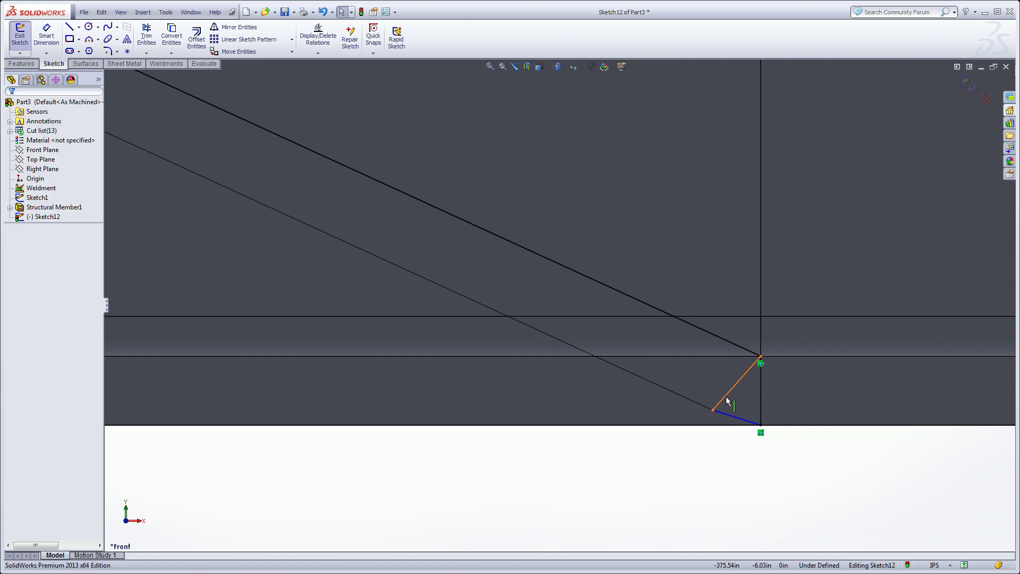
click(725, 398)
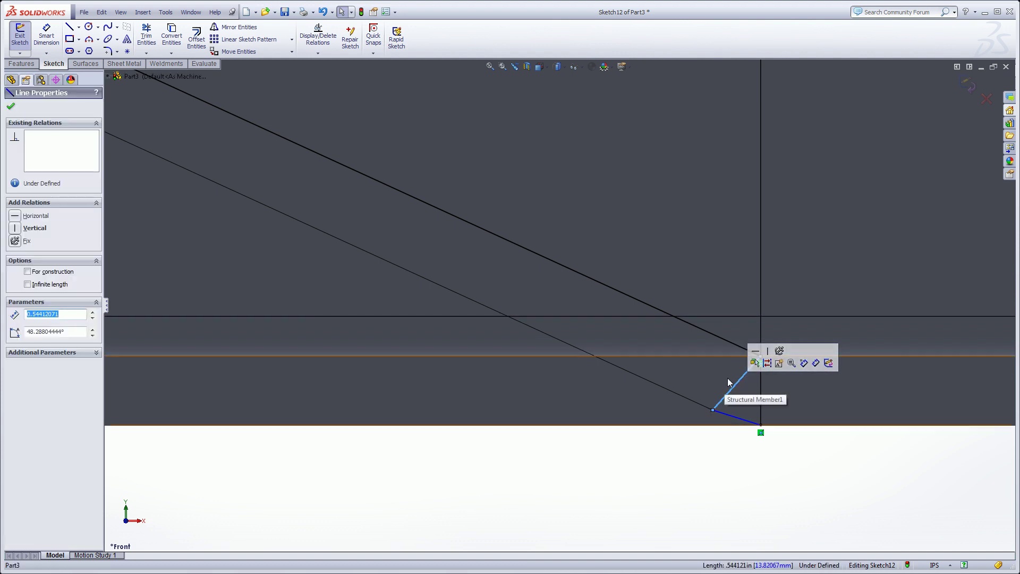
ctrl+click(707, 408)
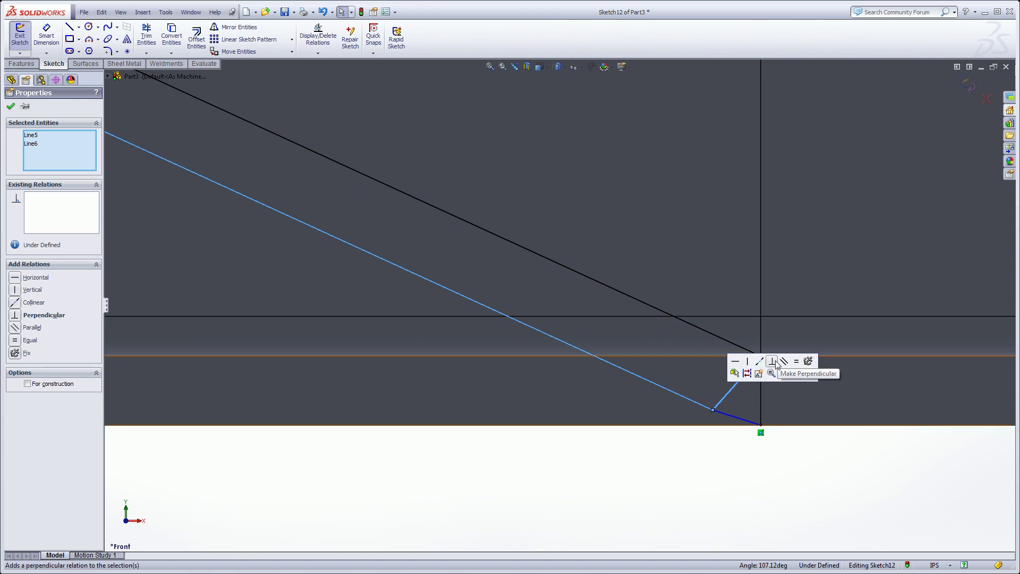
click(795, 361)
click(752, 458)
click(744, 419)
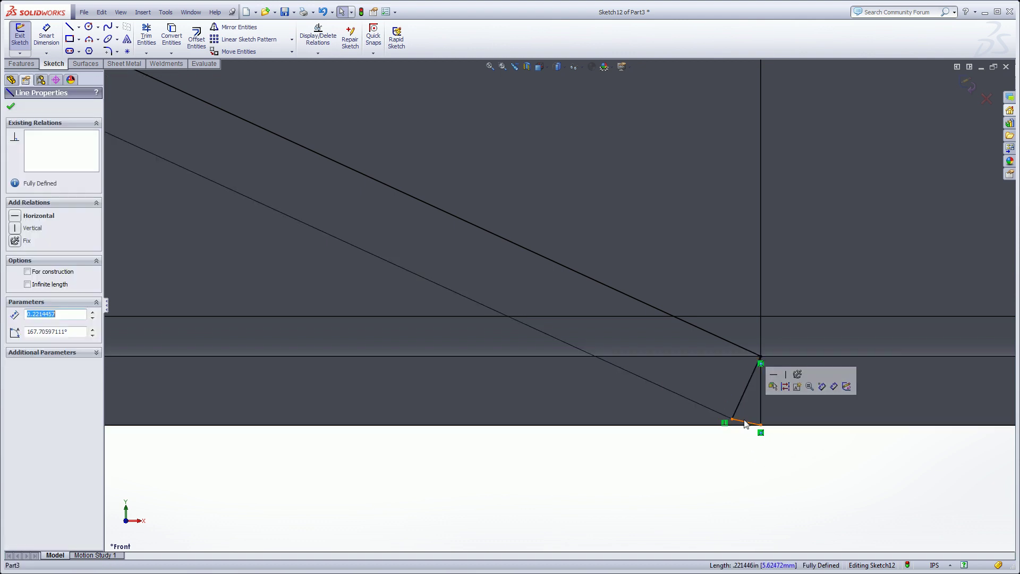
click(763, 466)
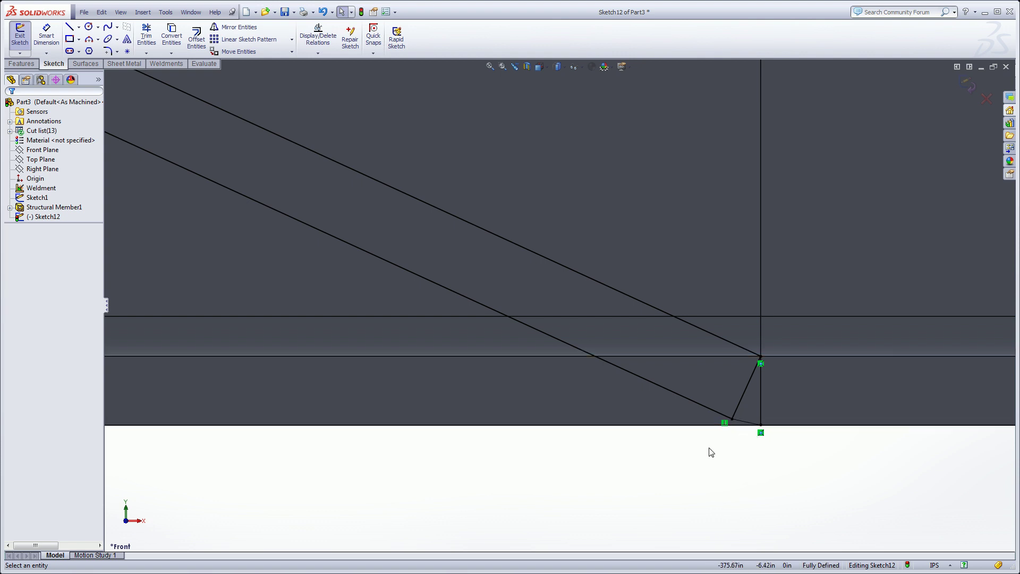
Step: Close the profile's upper end with a vertical line from the outer arc's top endpoint down to the top of the circle
key(ctrl+shift+z)
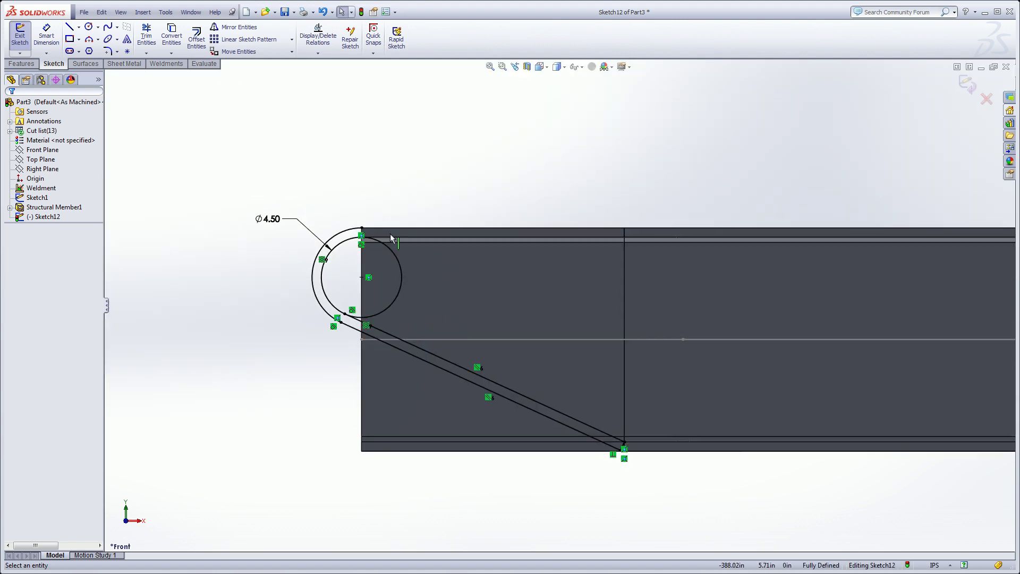
scroll(389, 233, down, 8)
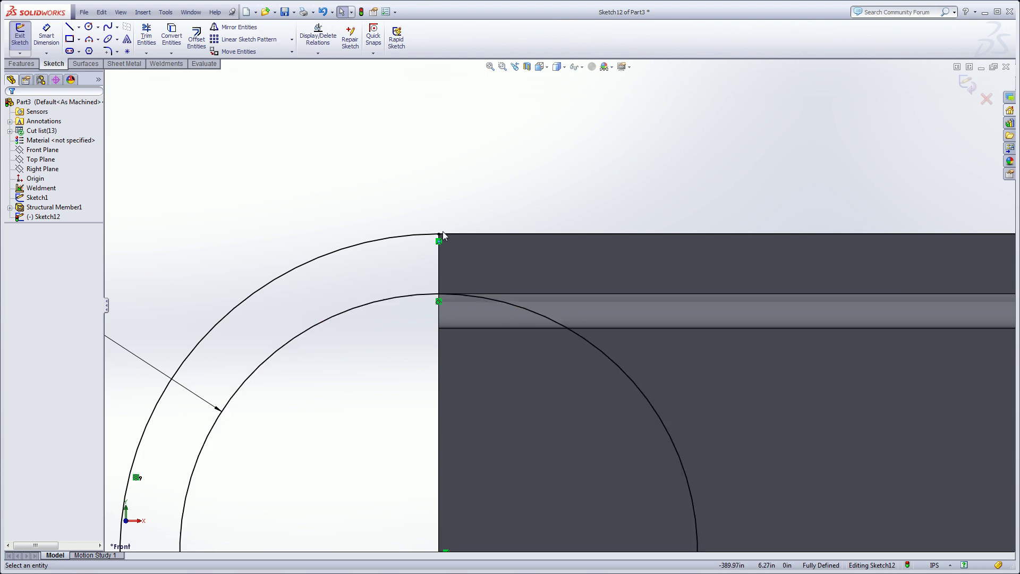
click(69, 27)
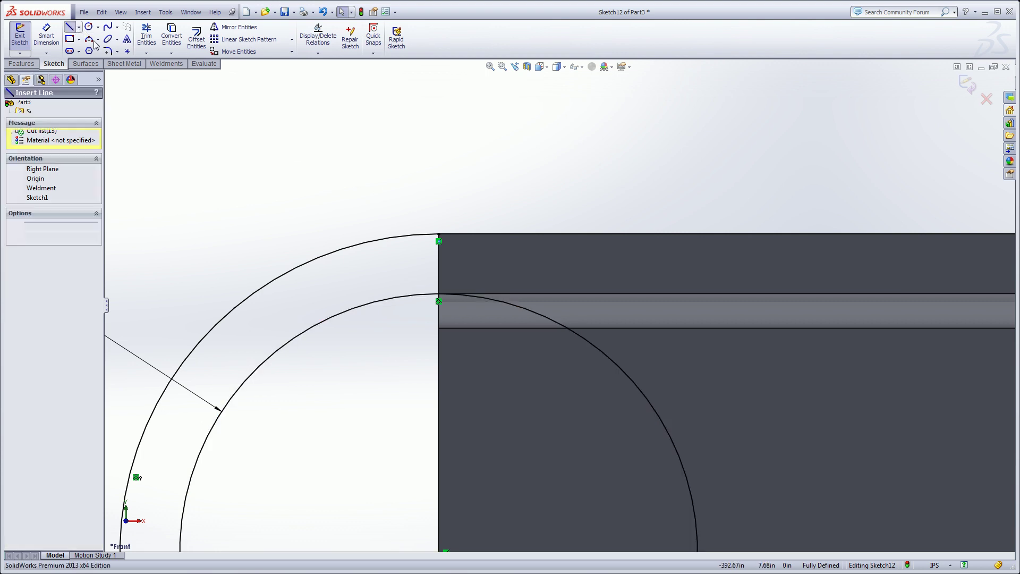
click(438, 234)
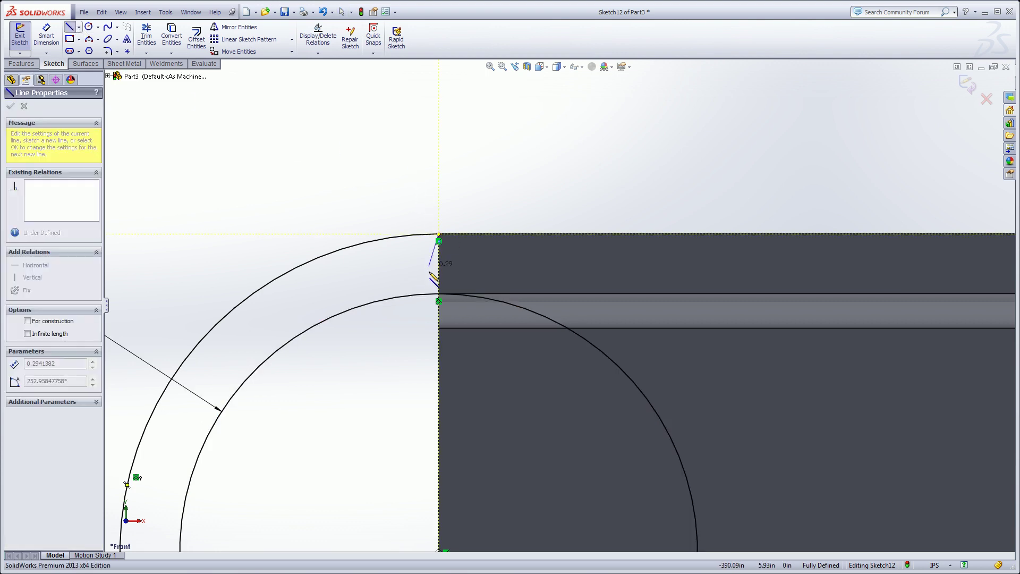
click(439, 293)
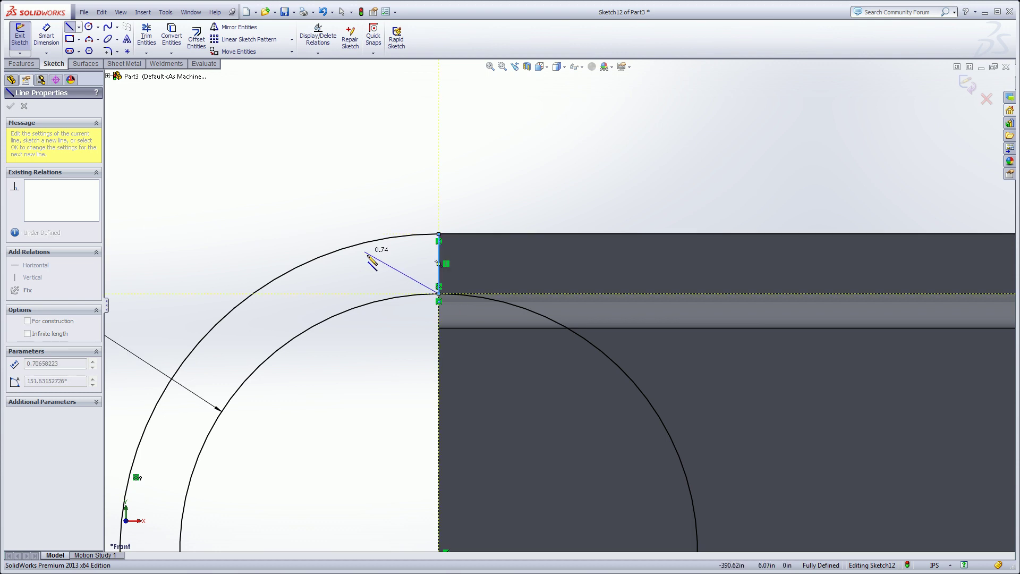
right_click(380, 264)
click(453, 310)
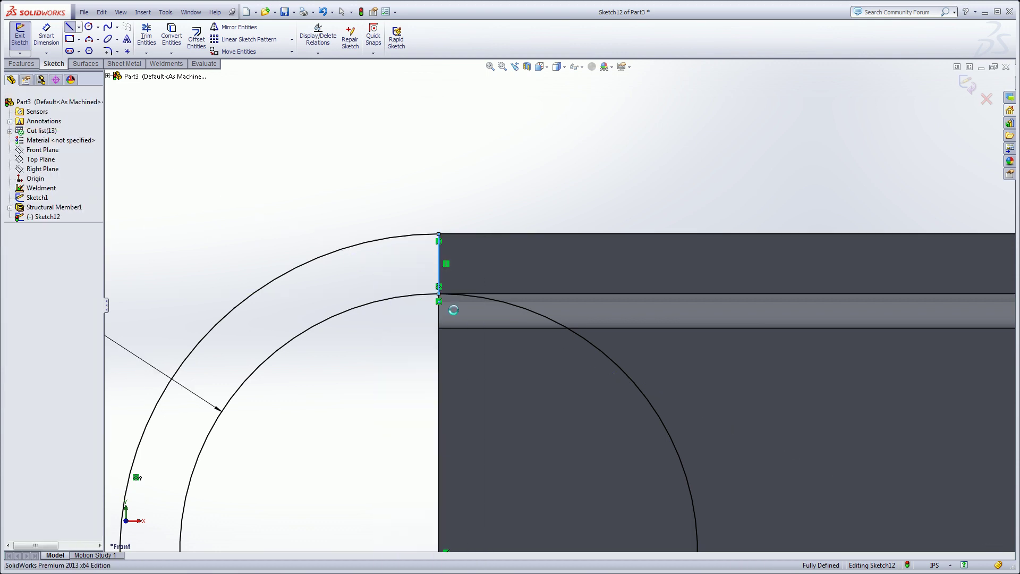
Step: Convert the 4.5 in circle to construction geometry
click(613, 360)
click(655, 328)
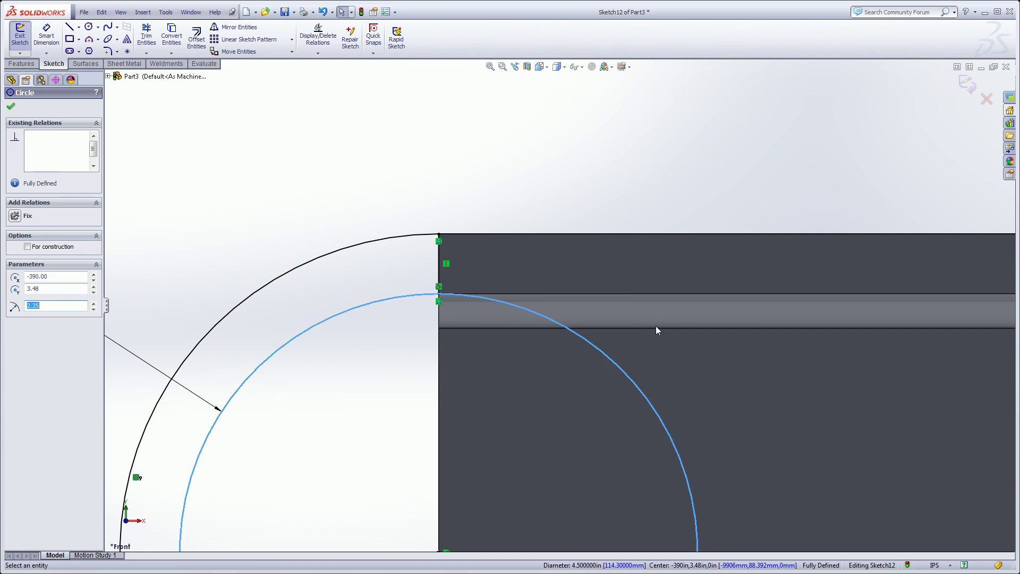
key(z)
ctrl+middle_drag(454, 220, 403, 114)
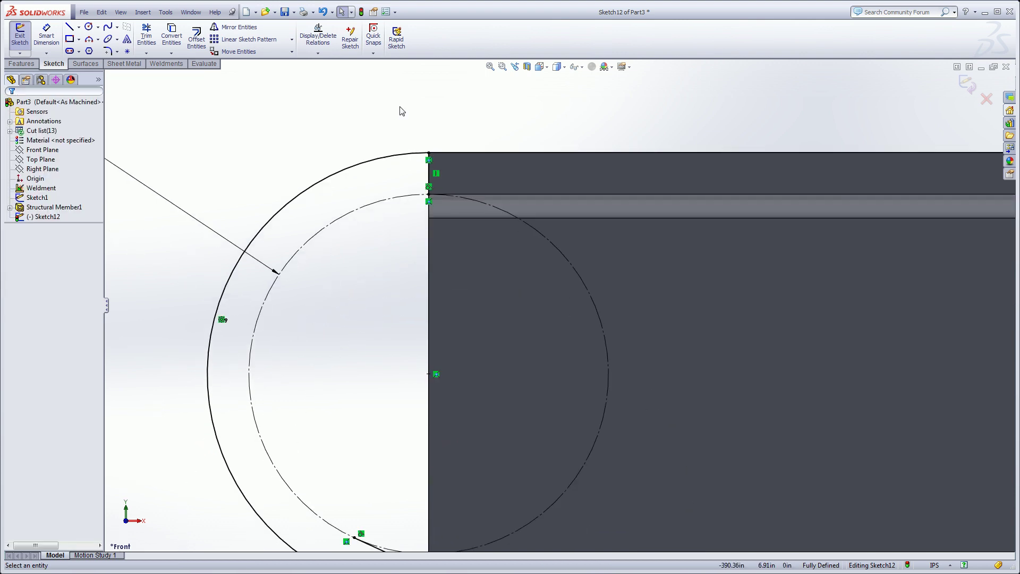
Step: Draw a three-point arc along the construction circle's outer side, from its top to the sloping line's tangent point, and finish the sketch
click(89, 39)
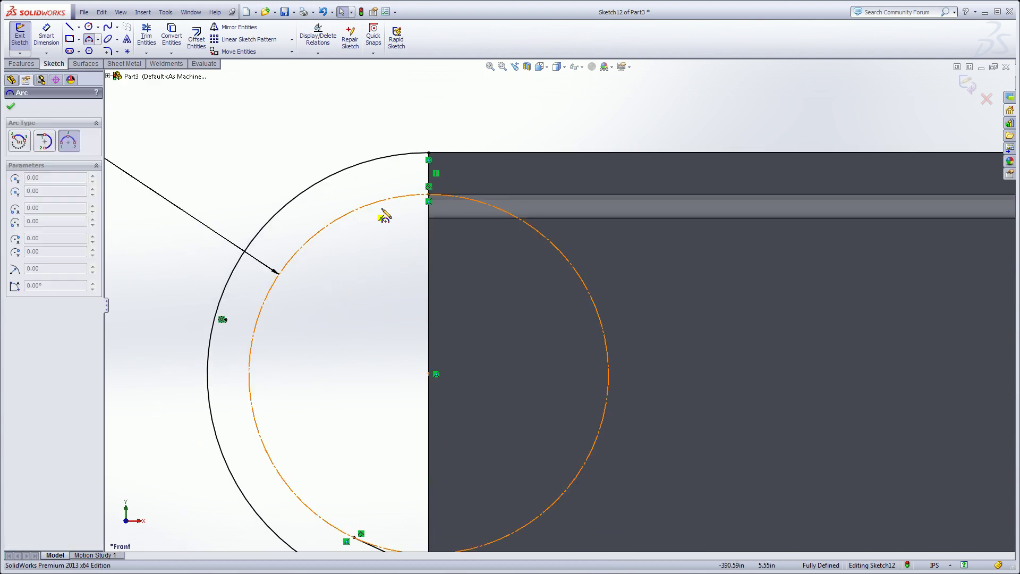
click(430, 194)
click(354, 537)
click(261, 333)
right_click(346, 292)
click(365, 299)
scroll(389, 296, up, 2)
scroll(551, 339, up, 4)
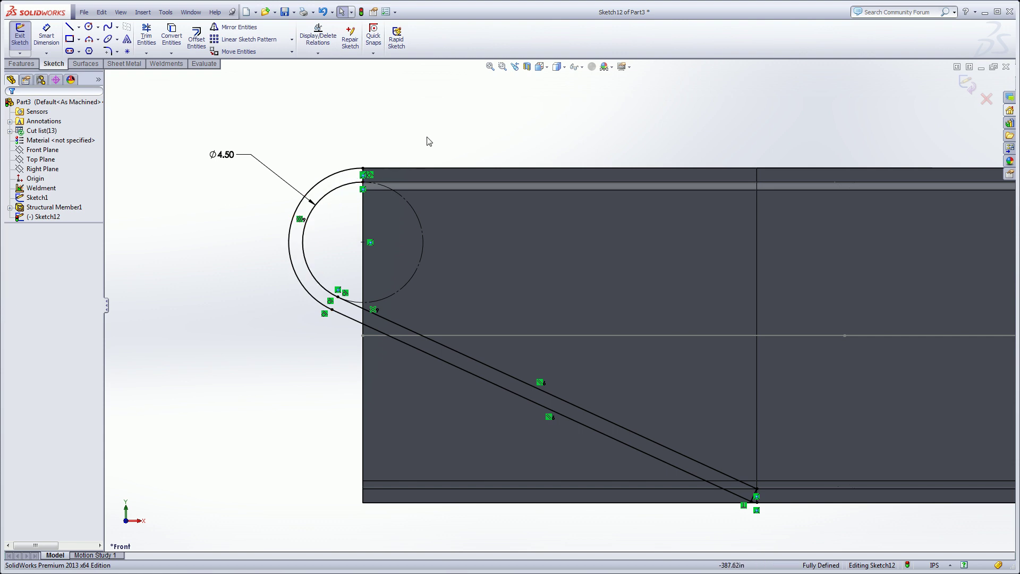
ctrl+middle_drag(588, 146, 558, 150)
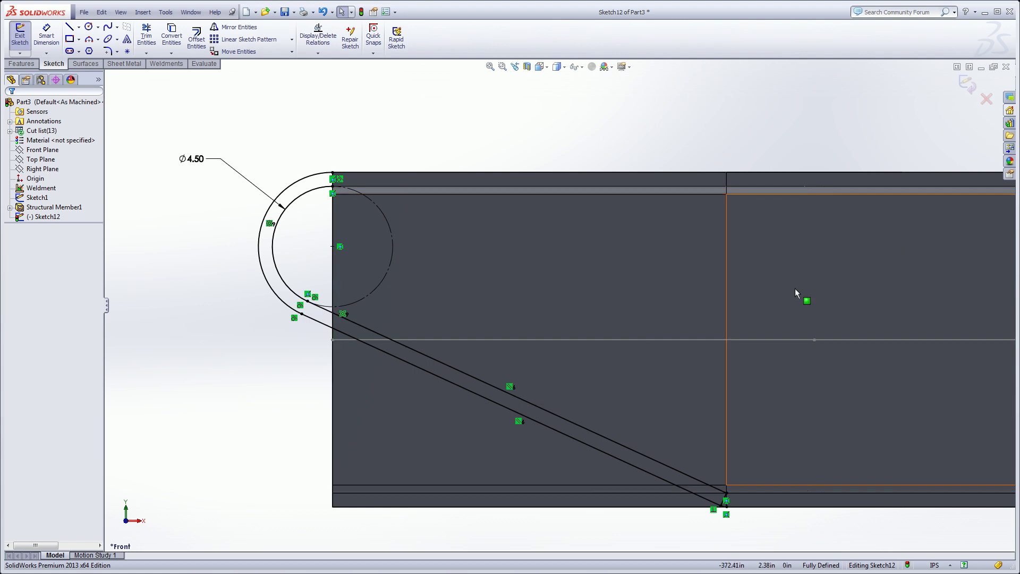
click(967, 85)
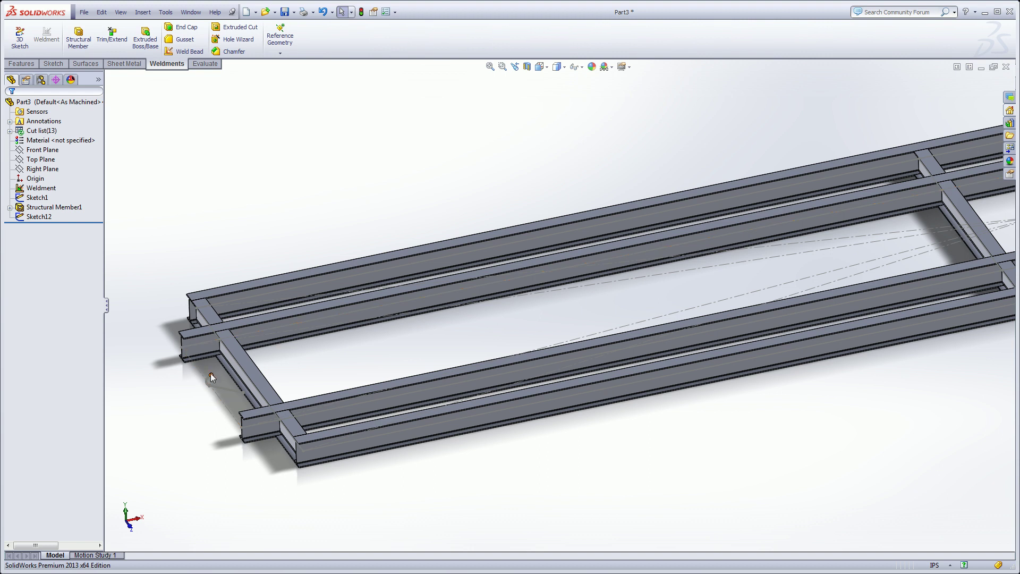
Step: Start a new sketch on the Front Plane in named view V1 and convert the upper sloping line of the previous sketch into it
click(33, 151)
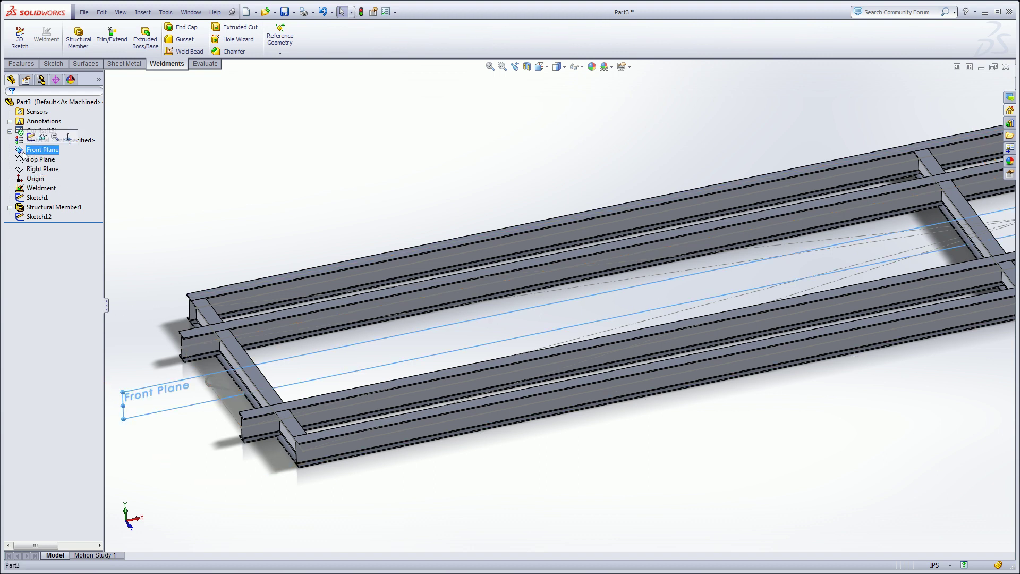
click(31, 138)
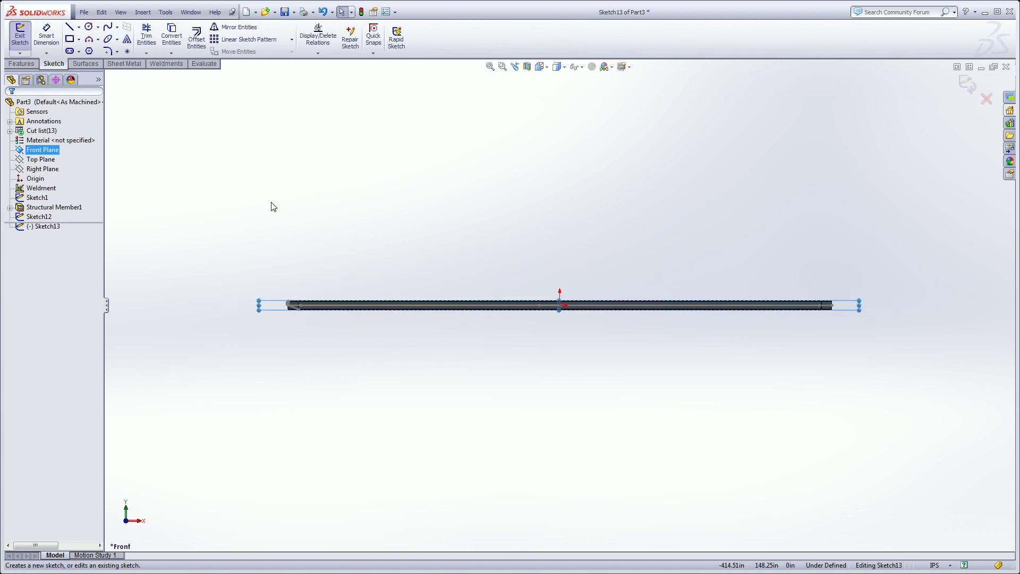
key(space)
click(270, 230)
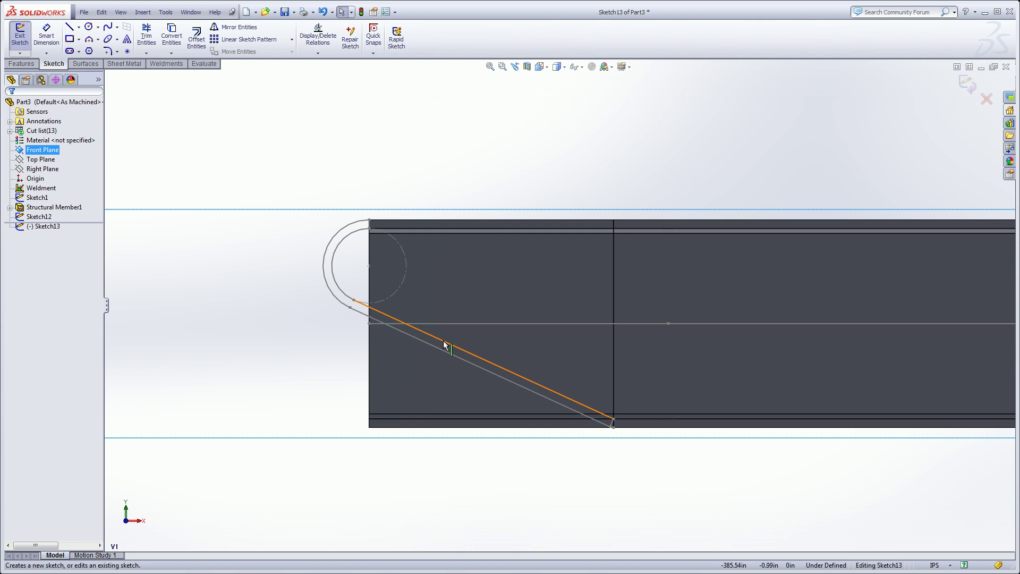
click(447, 346)
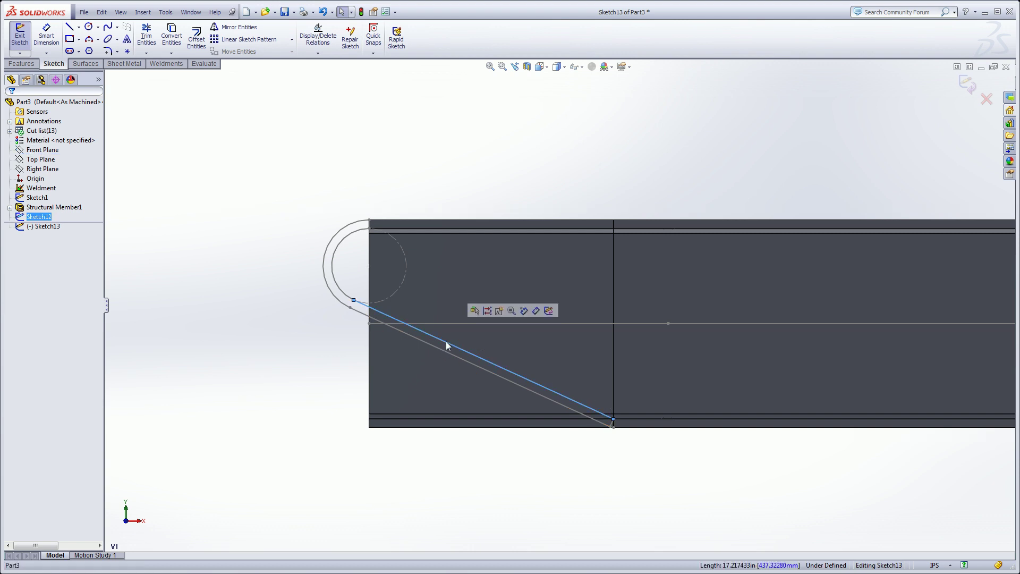
click(179, 33)
Step: Sketch a vertical line from the converted line's lower end down to the beam's bottom edge
scroll(619, 437, down, 3)
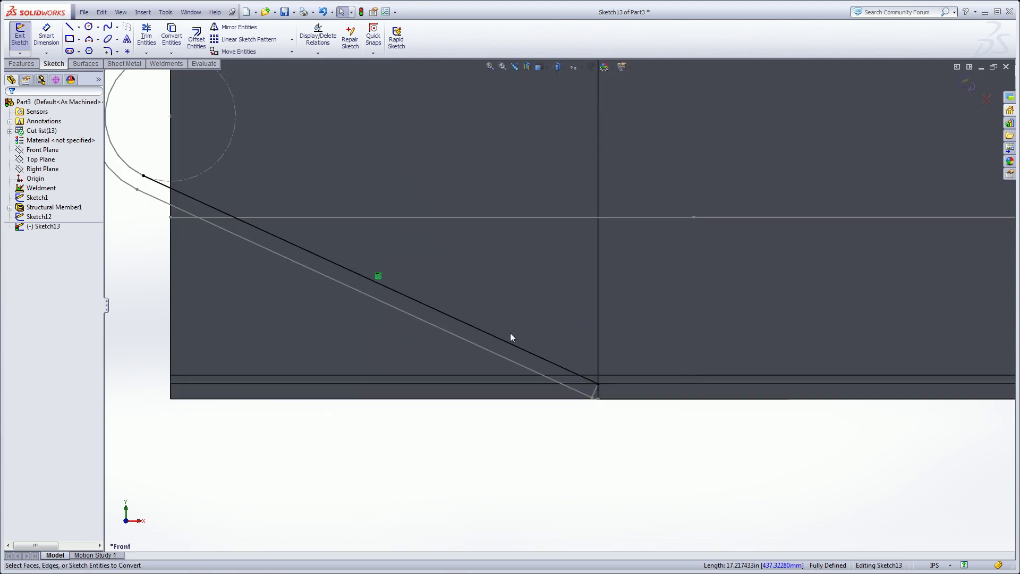
click(74, 27)
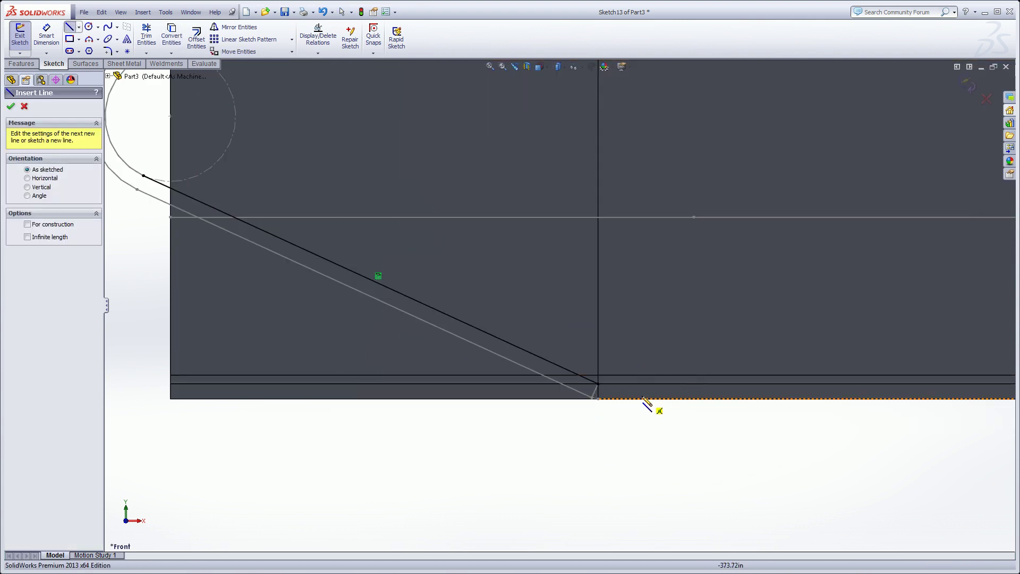
scroll(627, 404, down, 3)
scroll(572, 370, down, 3)
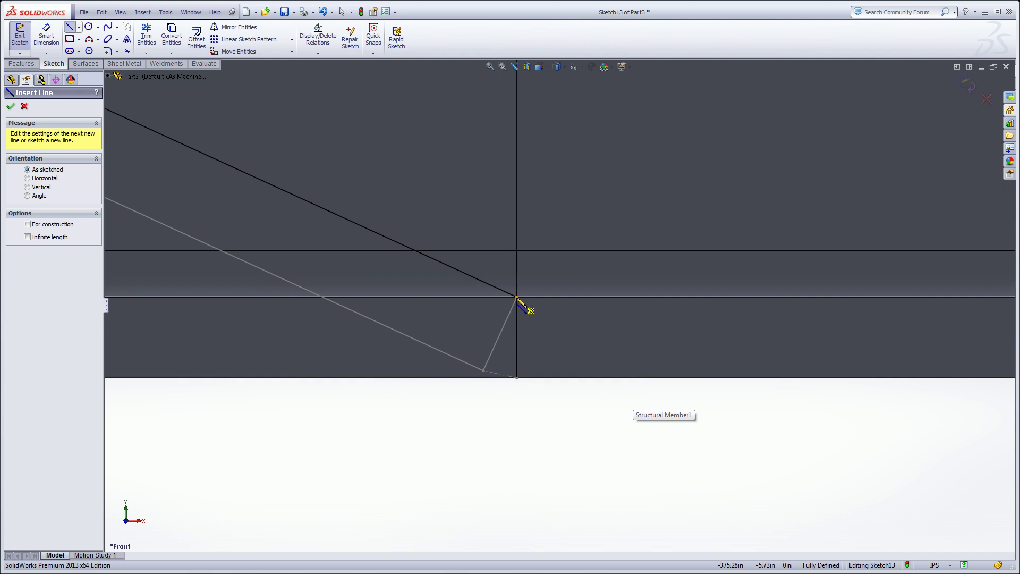
click(517, 298)
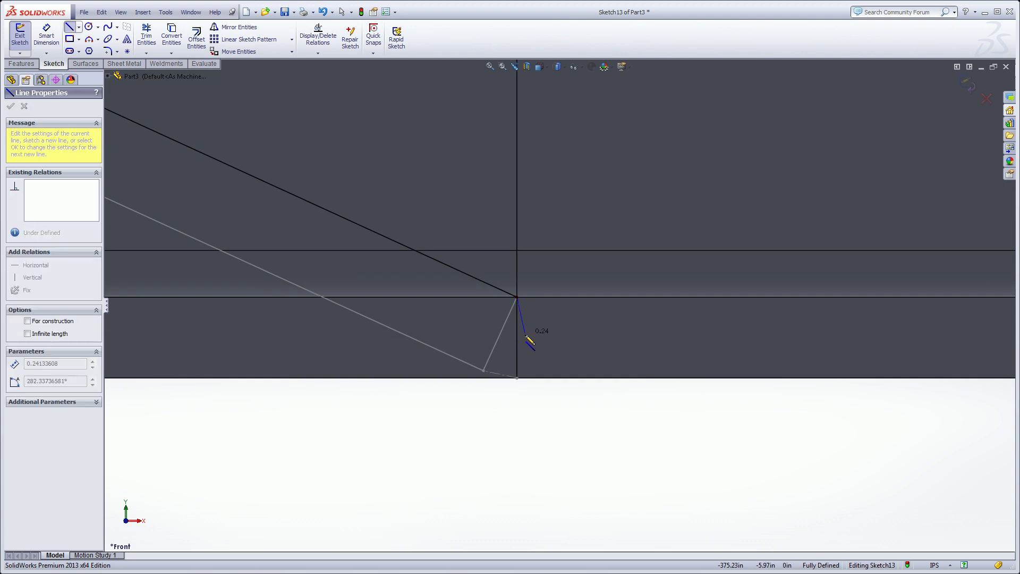
click(517, 378)
right_click(576, 425)
click(608, 315)
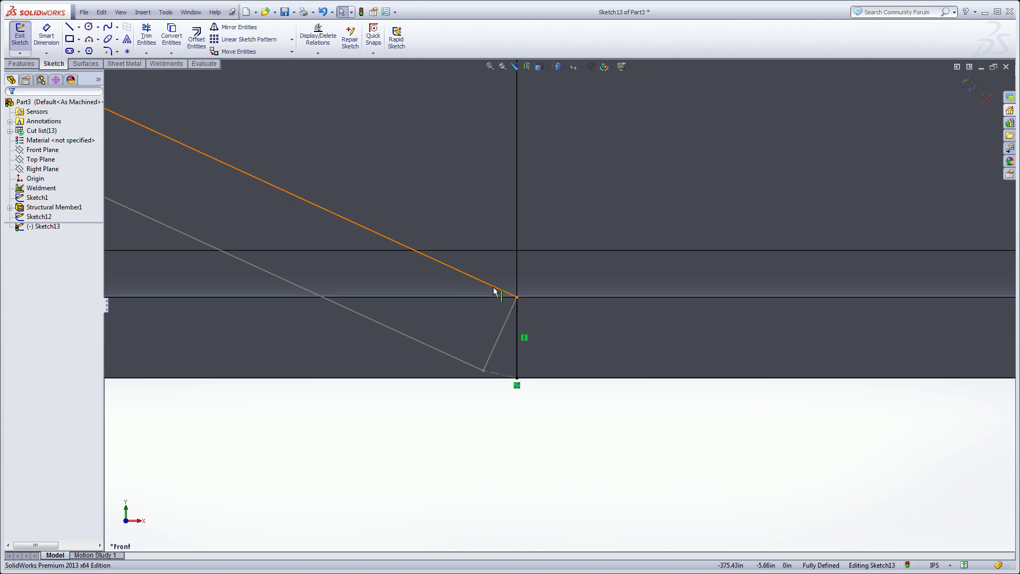
Step: Extrude-cut the sloping sketch Through All in both directions, limiting the feature scope to the two inner long beams
scroll(587, 402, up, 5)
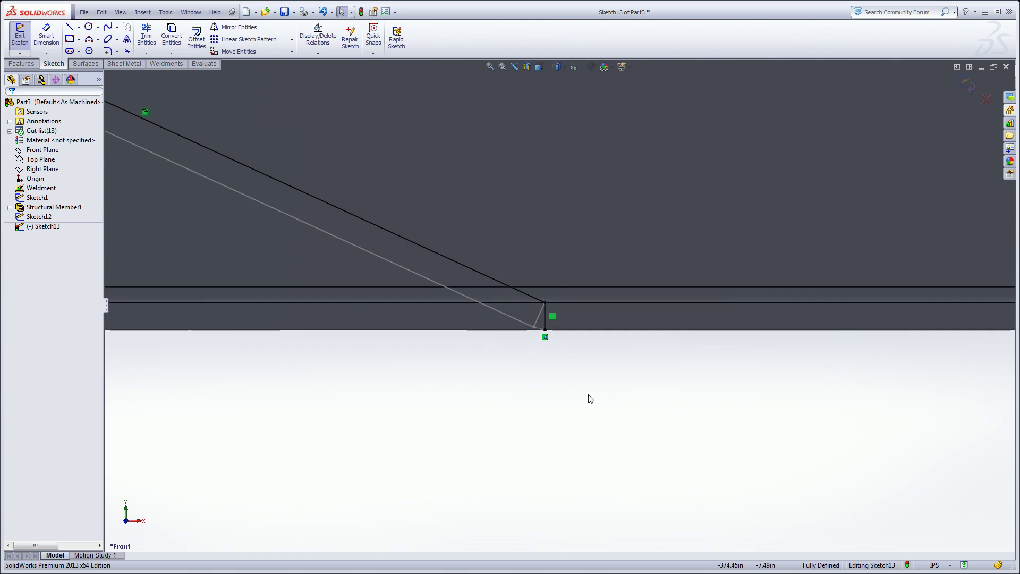
mouse_move(529, 342)
middle_down()
mouse_move(544, 357)
mouse_move(519, 359)
mouse_move(483, 414)
mouse_move(462, 425)
middle_up()
click(21, 63)
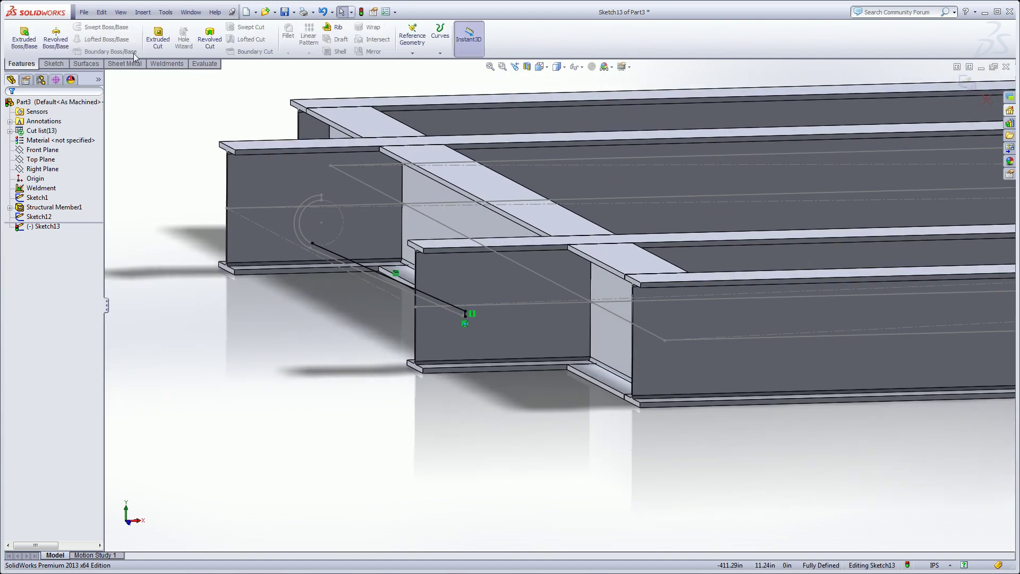
click(158, 37)
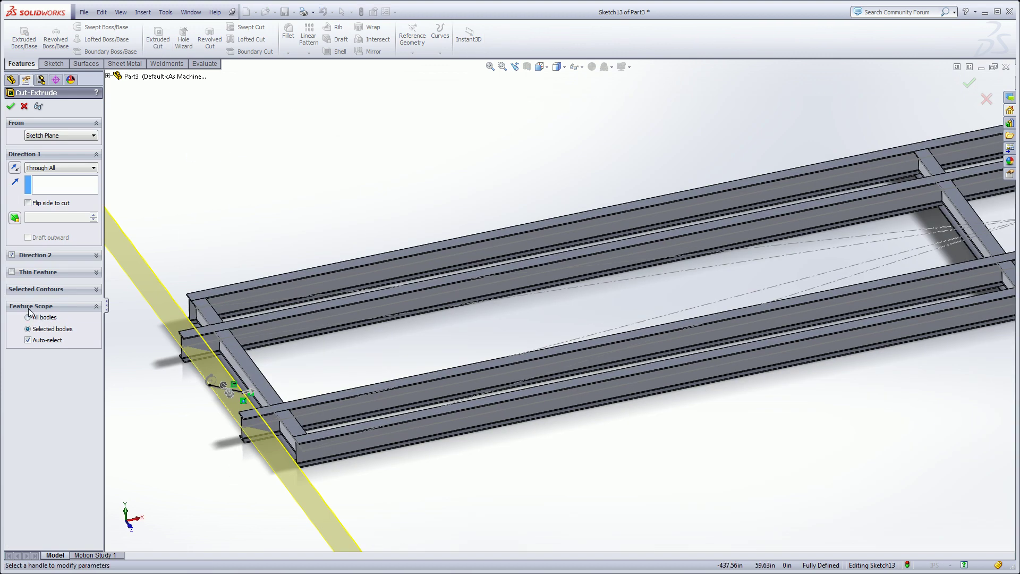
click(28, 339)
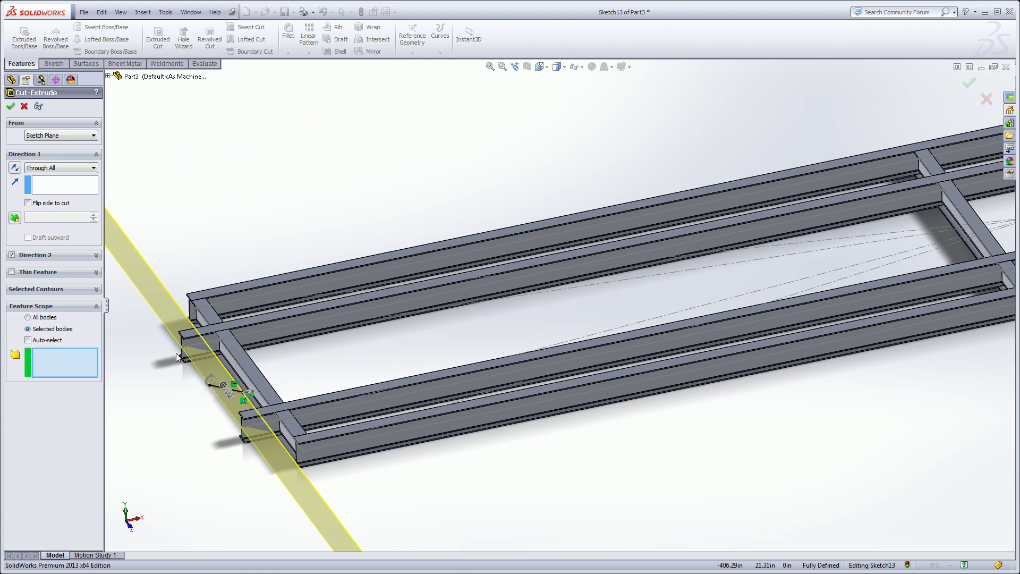
click(199, 347)
click(243, 440)
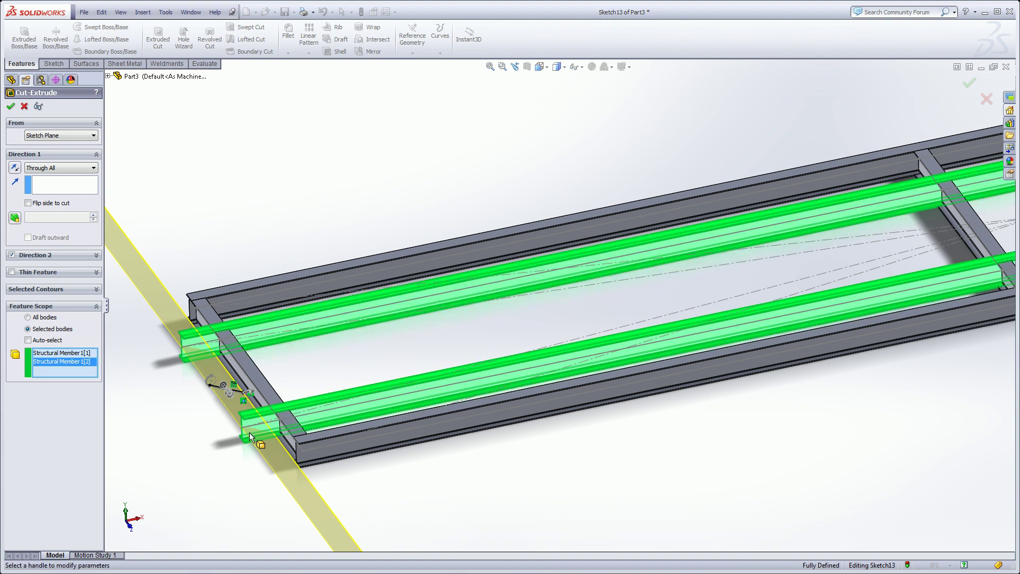
scroll(228, 410, down, 3)
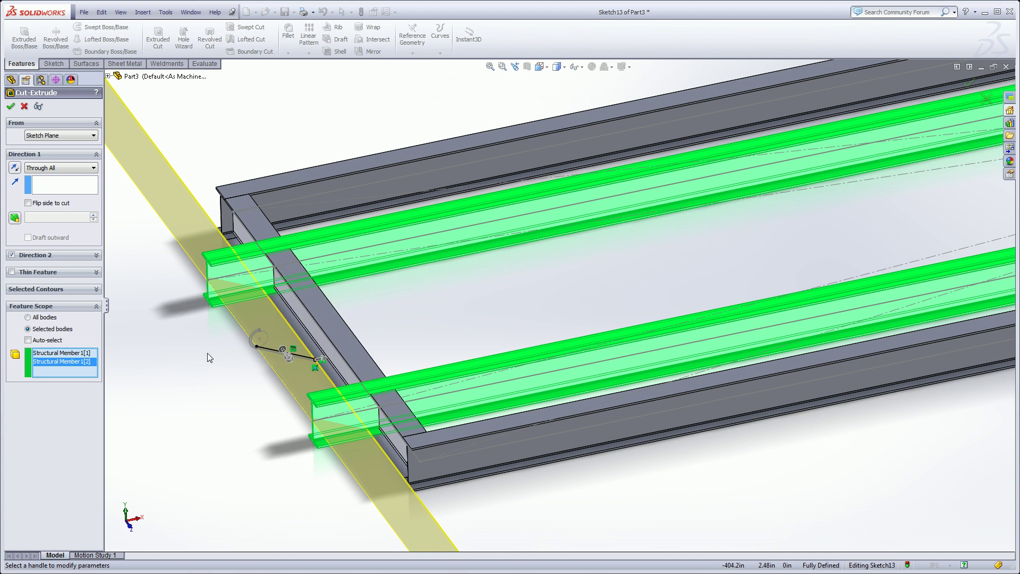
click(11, 107)
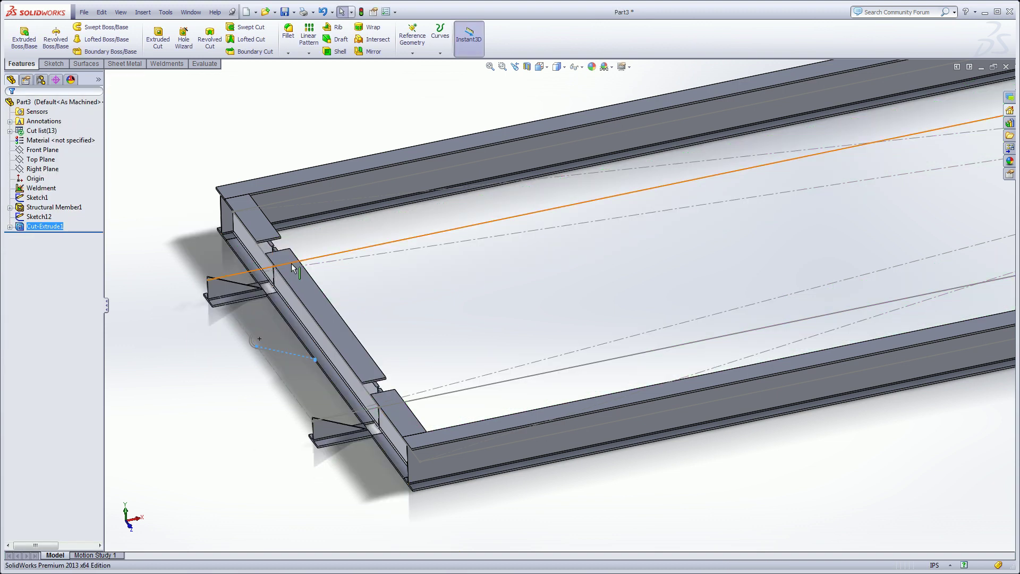
Step: Edit the sloping extruded cut and flip its side to cut
right_click(25, 230)
click(33, 202)
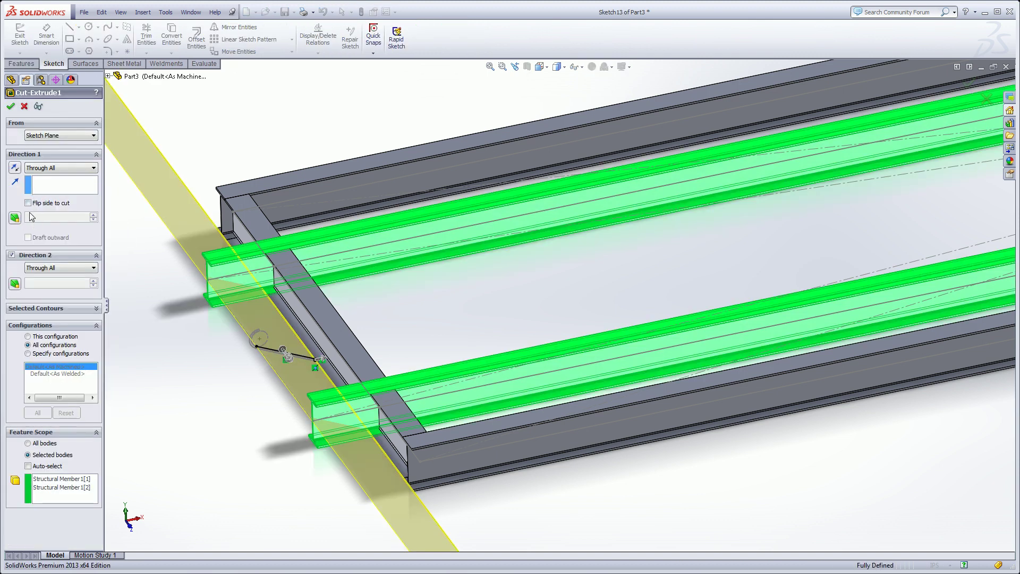
click(28, 203)
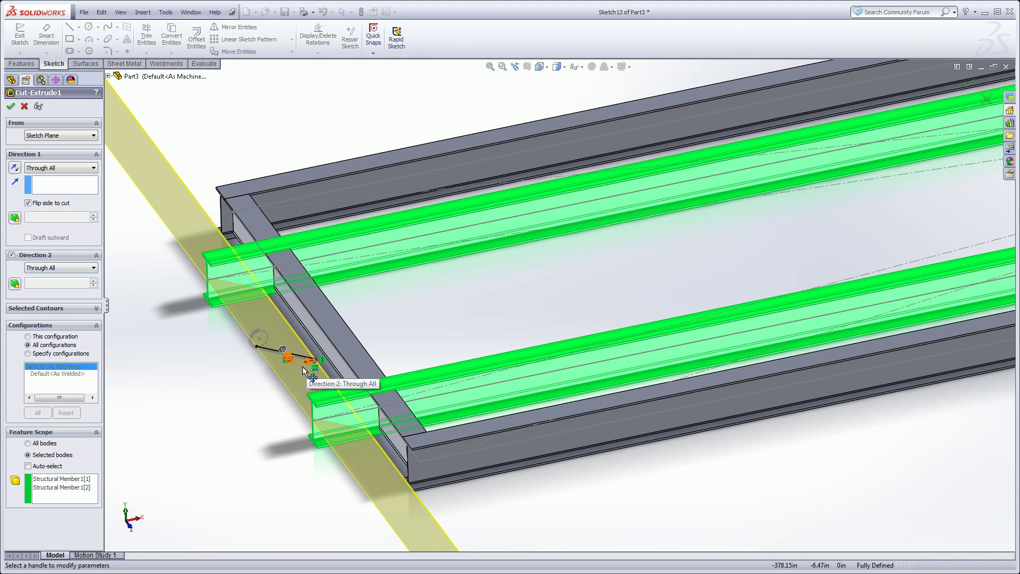
click(10, 106)
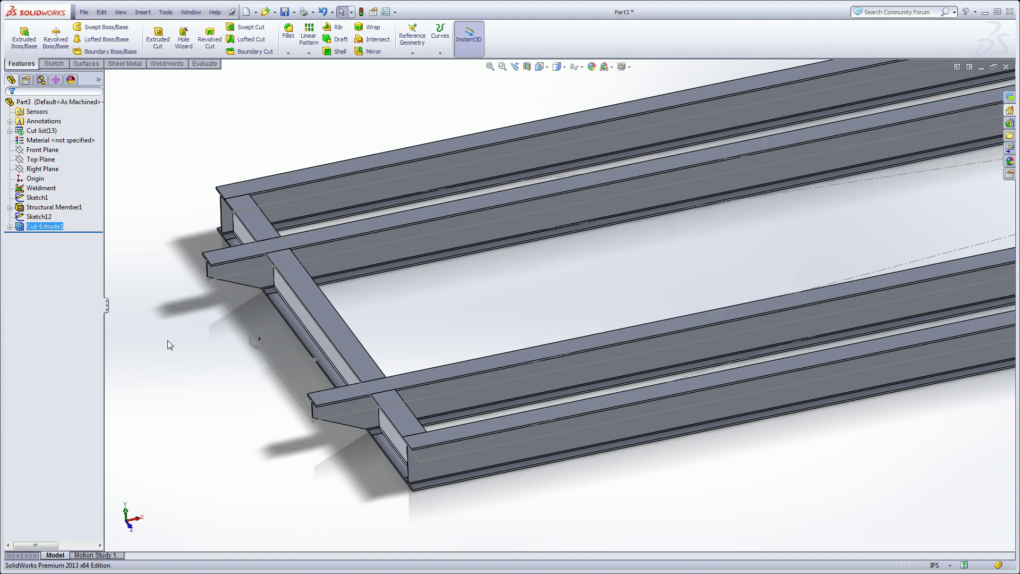
Step: Examine the sloped cuts at the inner beam ends and their junction with the end crossbeam
key(ctrl+1)
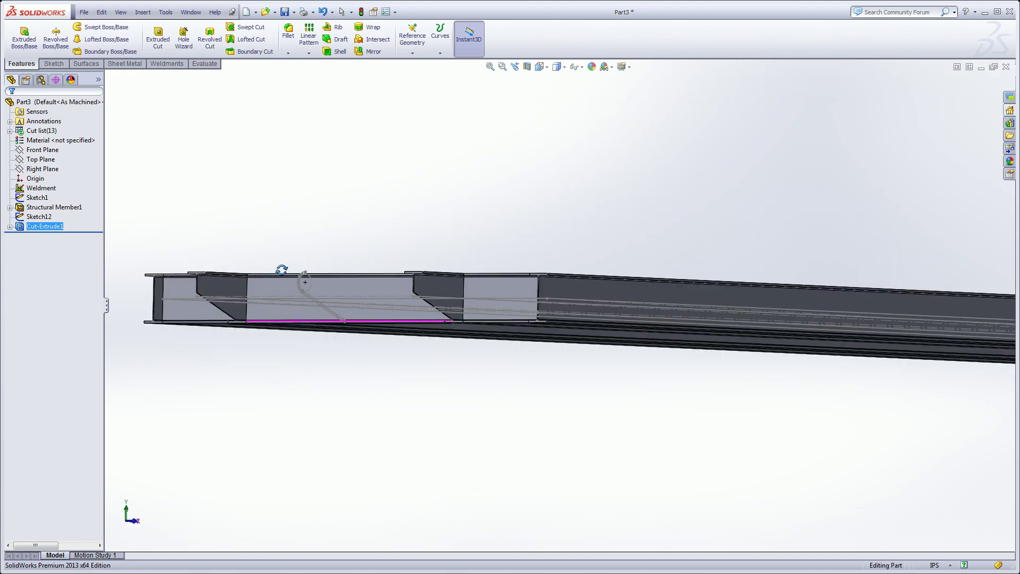
scroll(481, 338, down, 10)
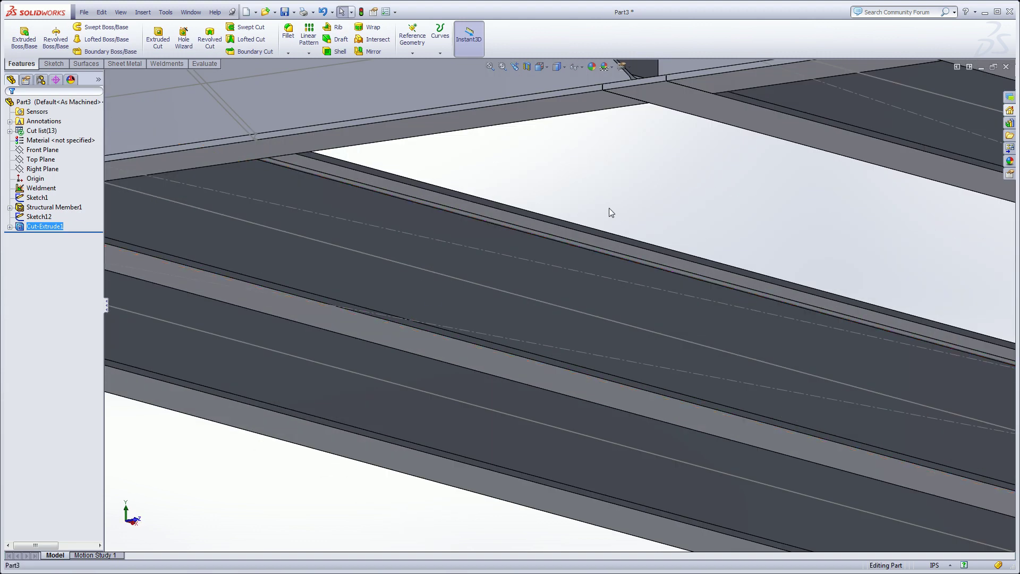
middle_drag(609, 211, 488, 492)
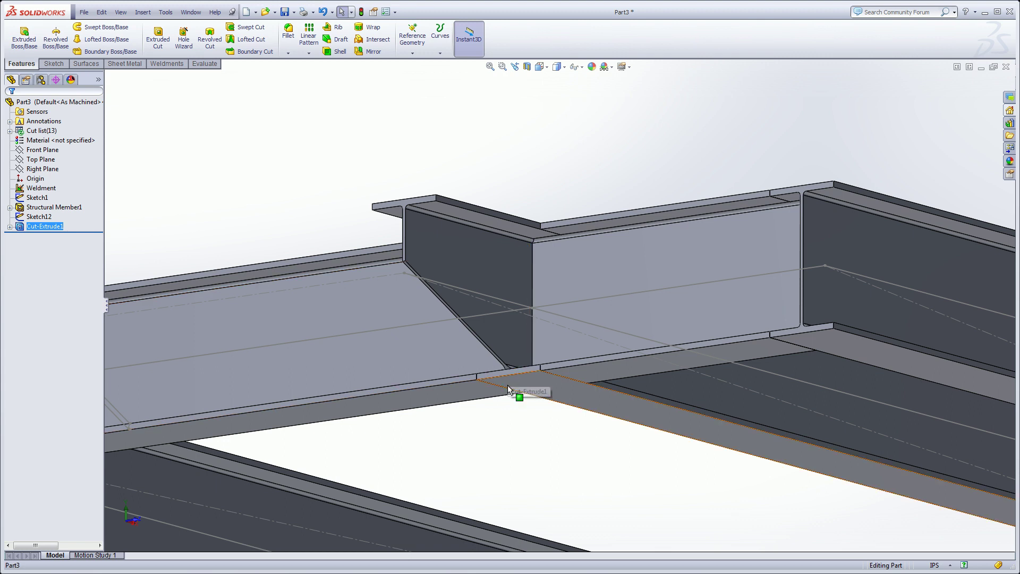
scroll(517, 398, up, 2)
scroll(516, 409, up, 3)
middle_drag(512, 406, 487, 421)
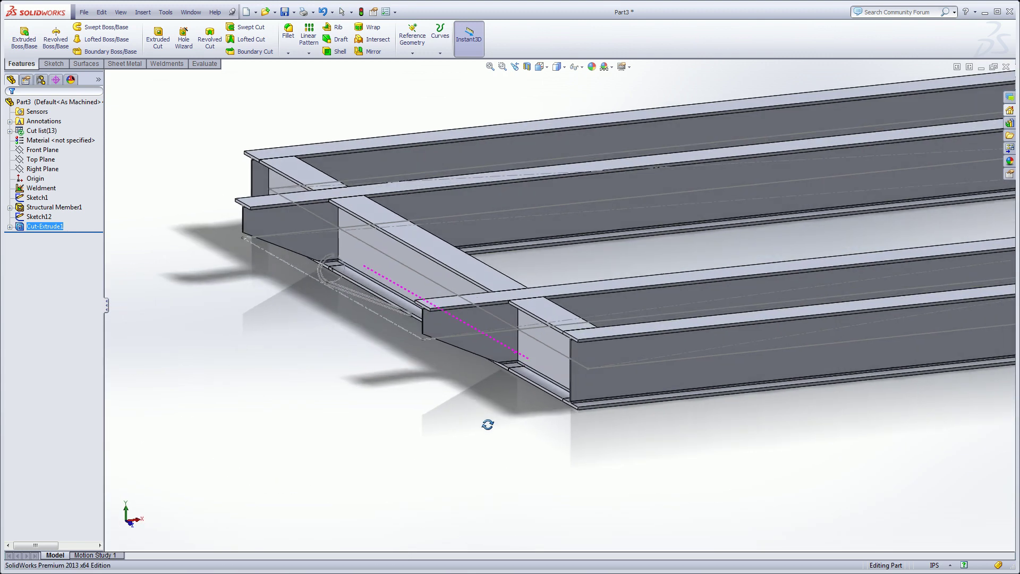
scroll(502, 383, down, 4)
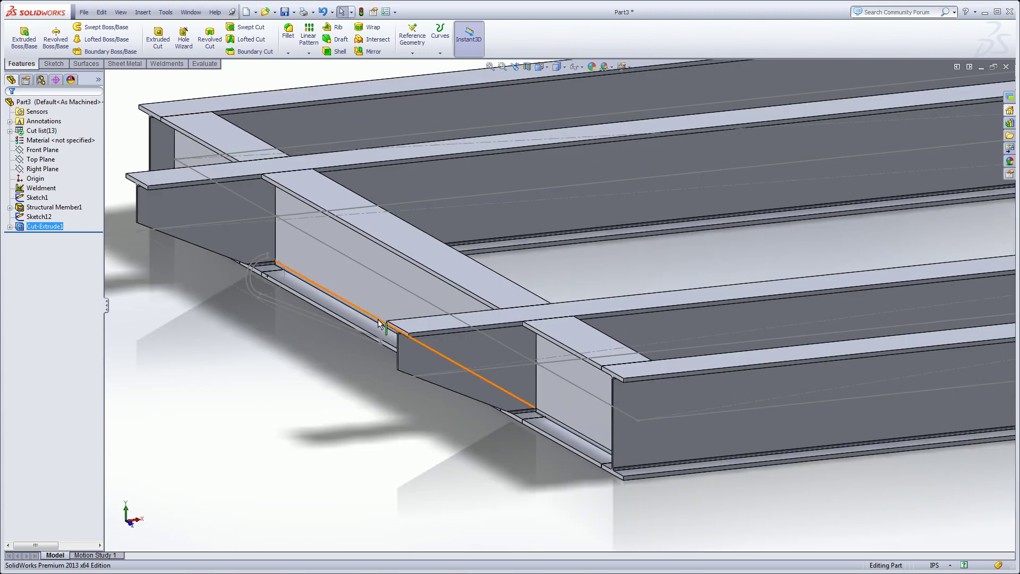
ctrl+middle_drag(342, 382, 372, 438)
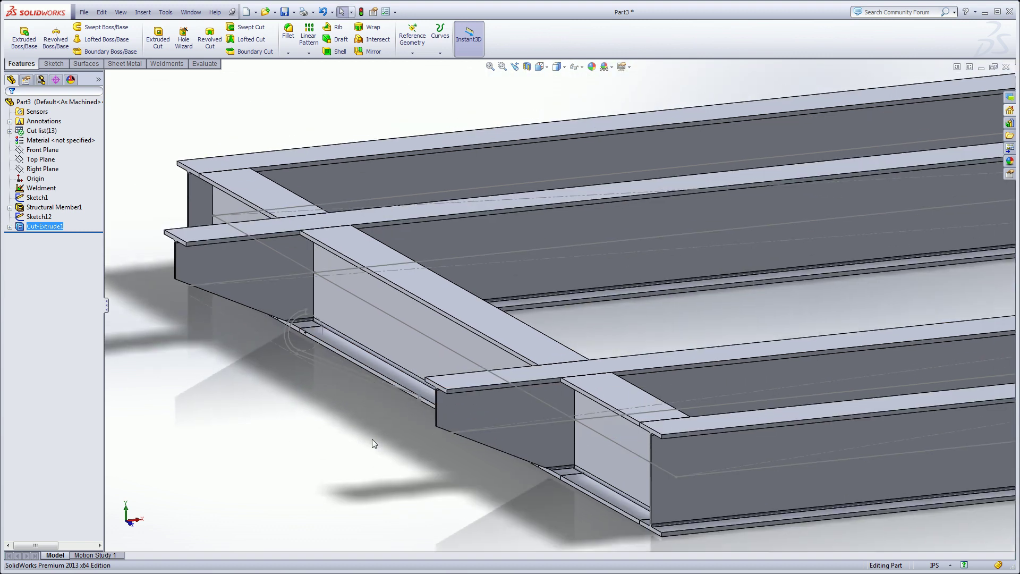
Step: Start a new sketch on the Front Plane in named view V1 and convert the 4.5 in construction circle into it
click(24, 153)
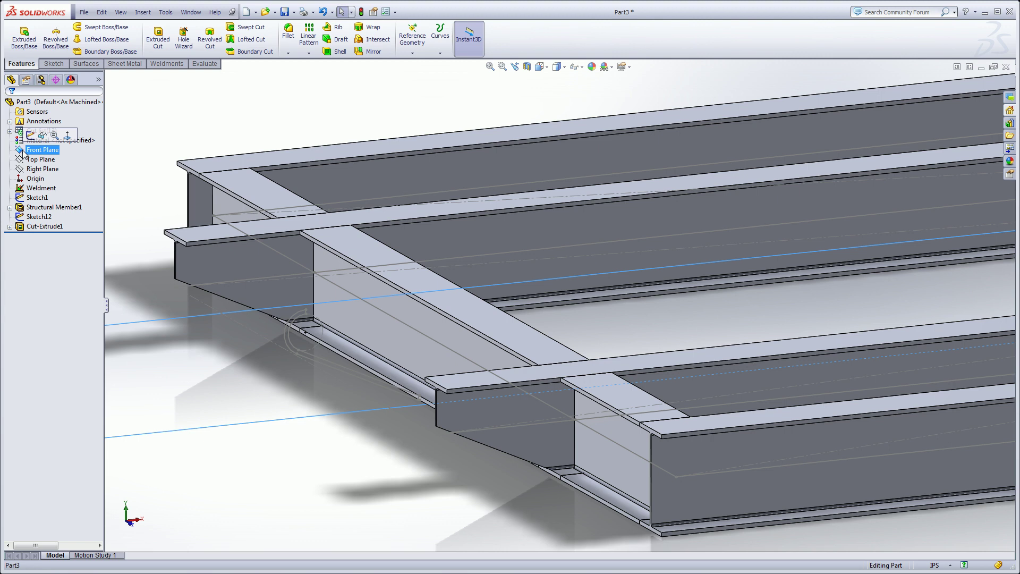
click(30, 135)
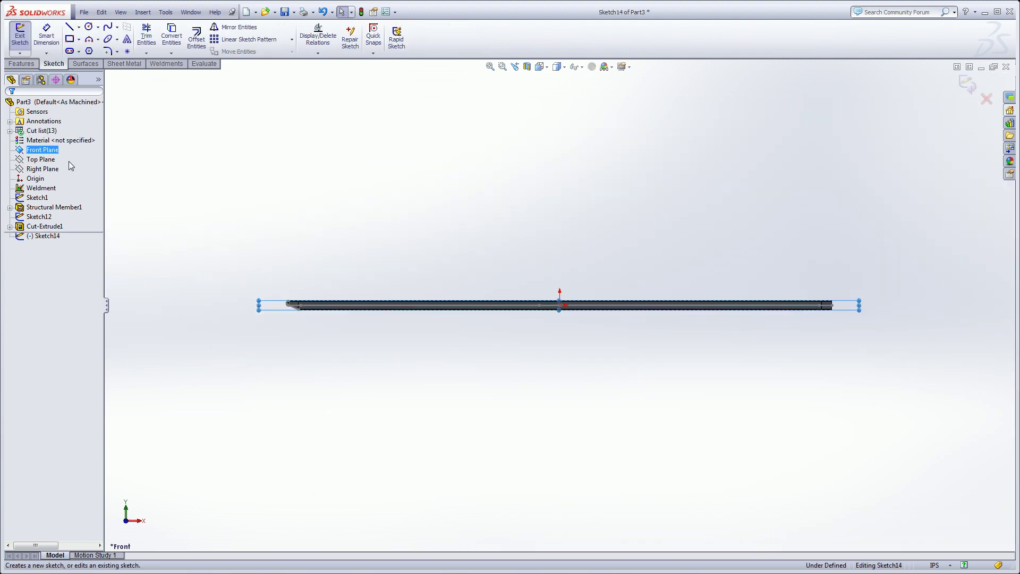
key(s)
click(202, 236)
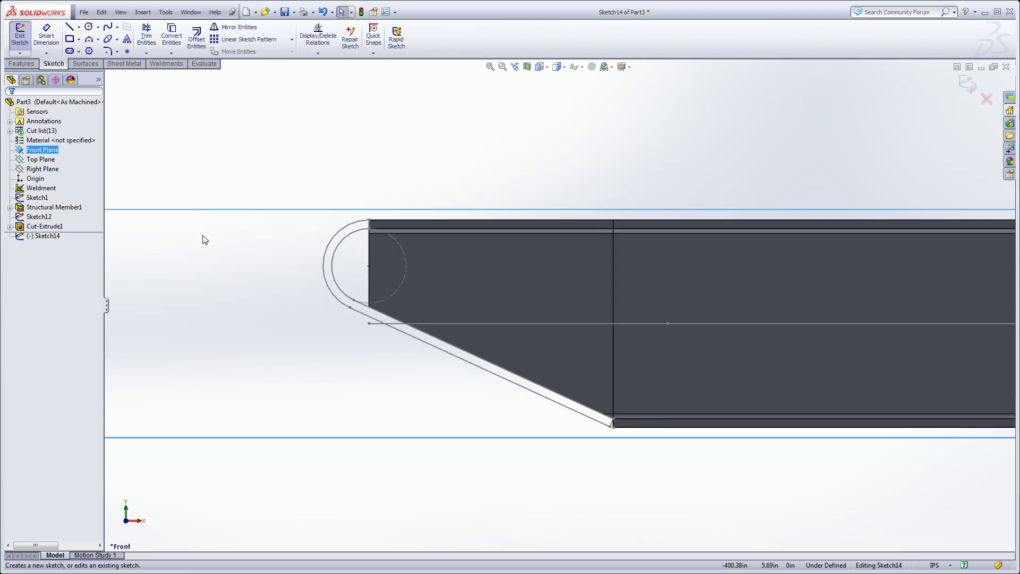
click(401, 252)
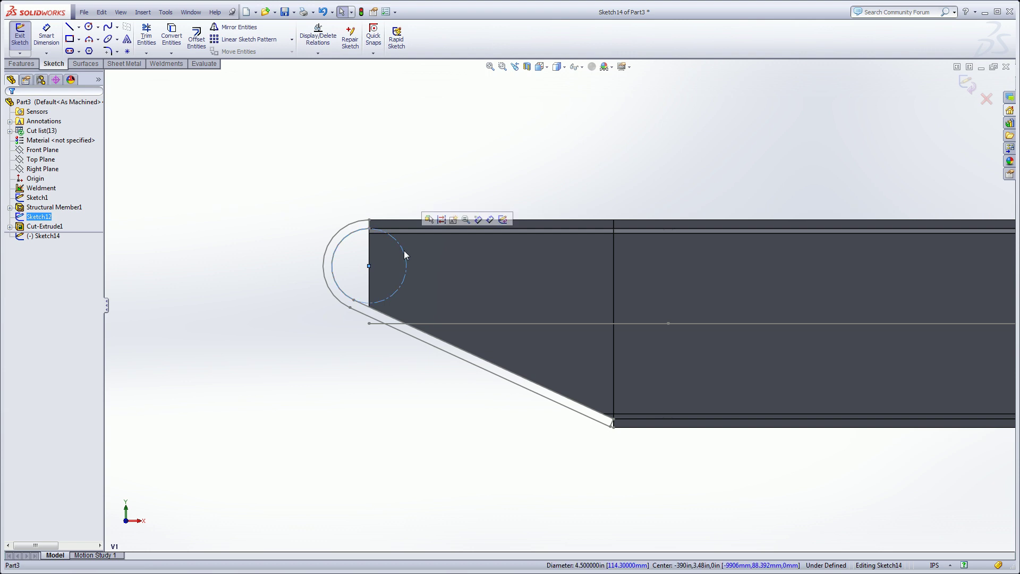
click(177, 35)
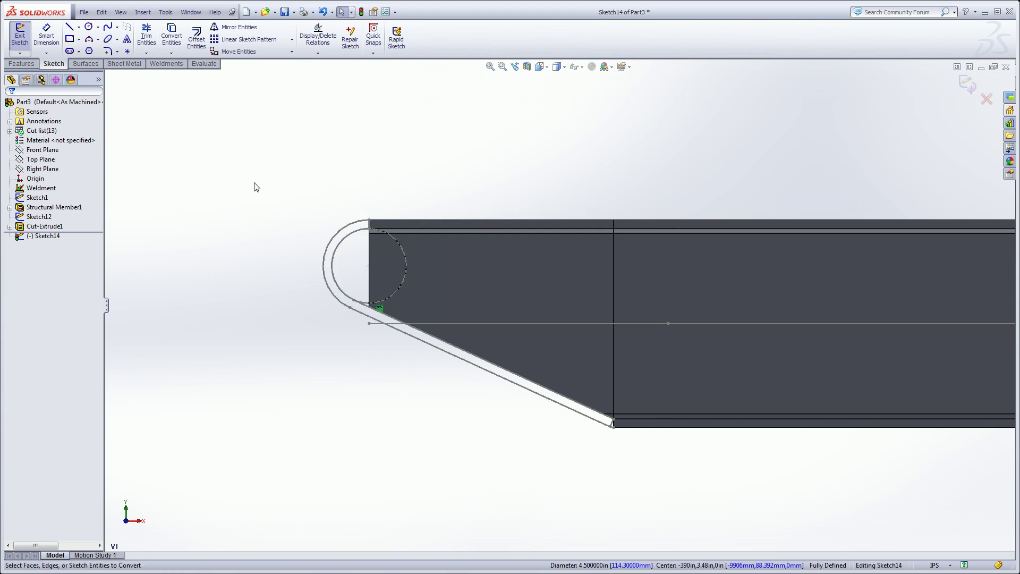
Step: Extrude-cut the 4.5 in circle Through All in both directions, limiting the feature scope to the two inner long beams
click(33, 65)
click(159, 39)
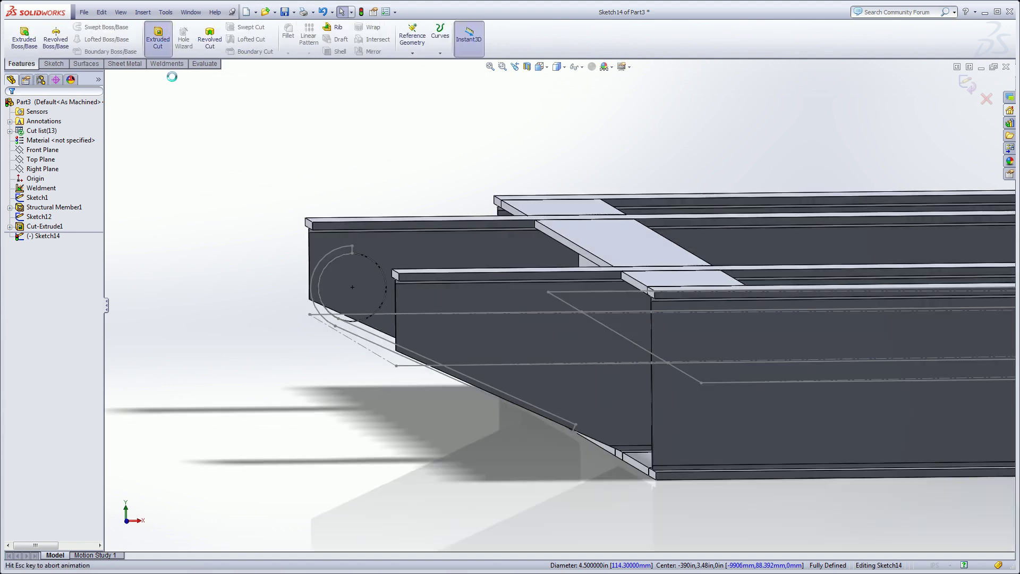
click(50, 168)
click(47, 181)
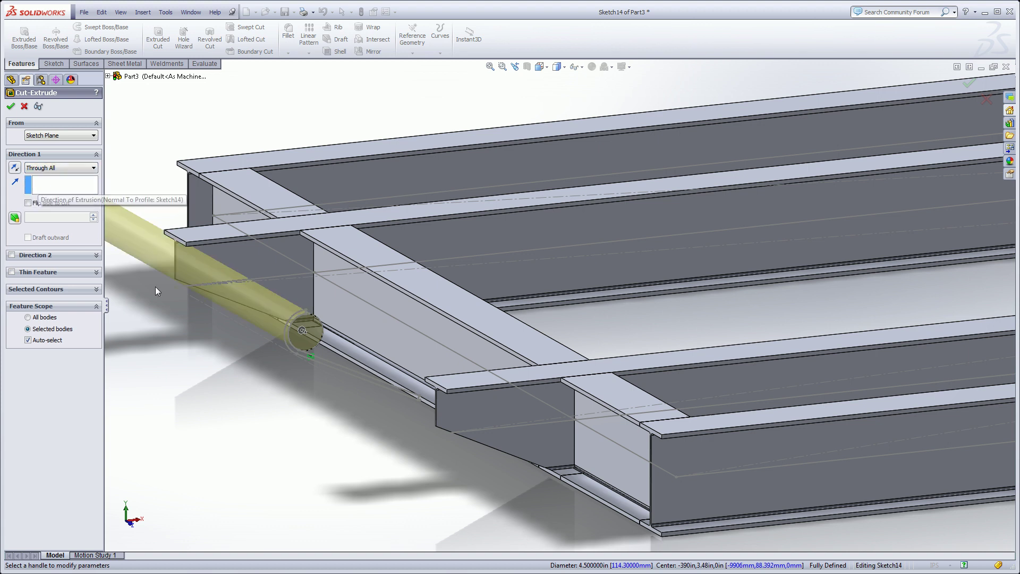
click(11, 256)
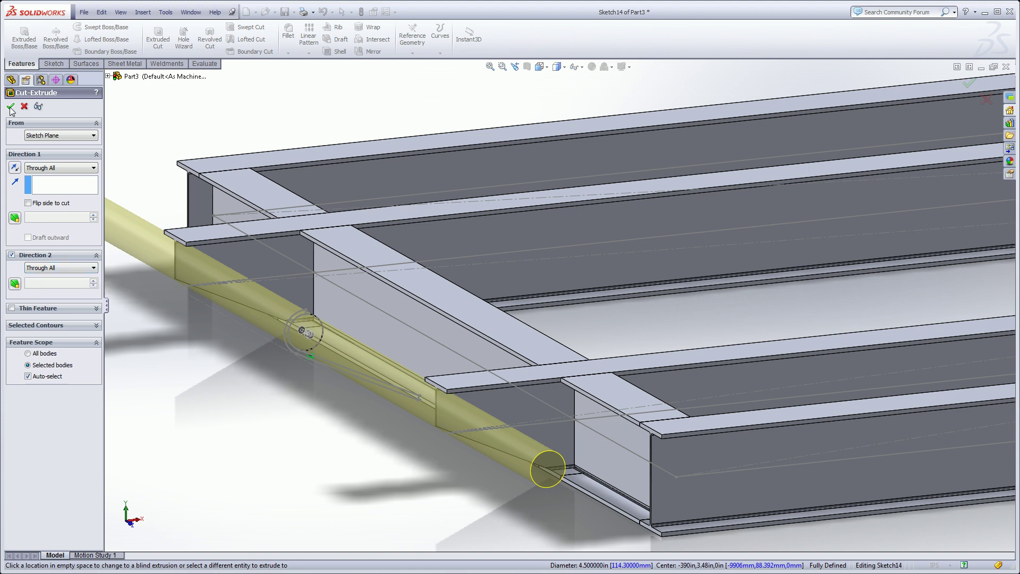
click(28, 376)
click(196, 260)
click(455, 427)
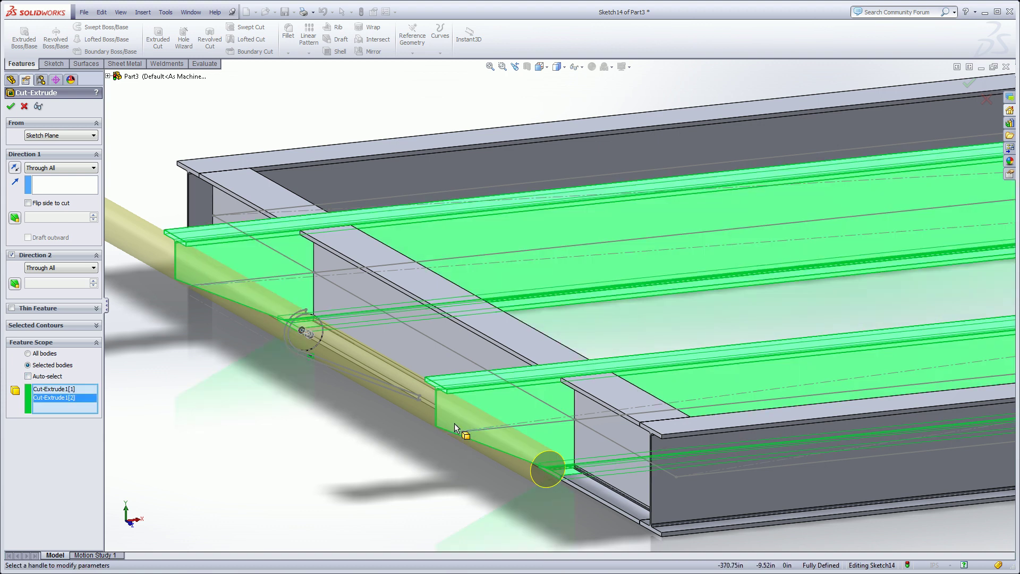
click(13, 107)
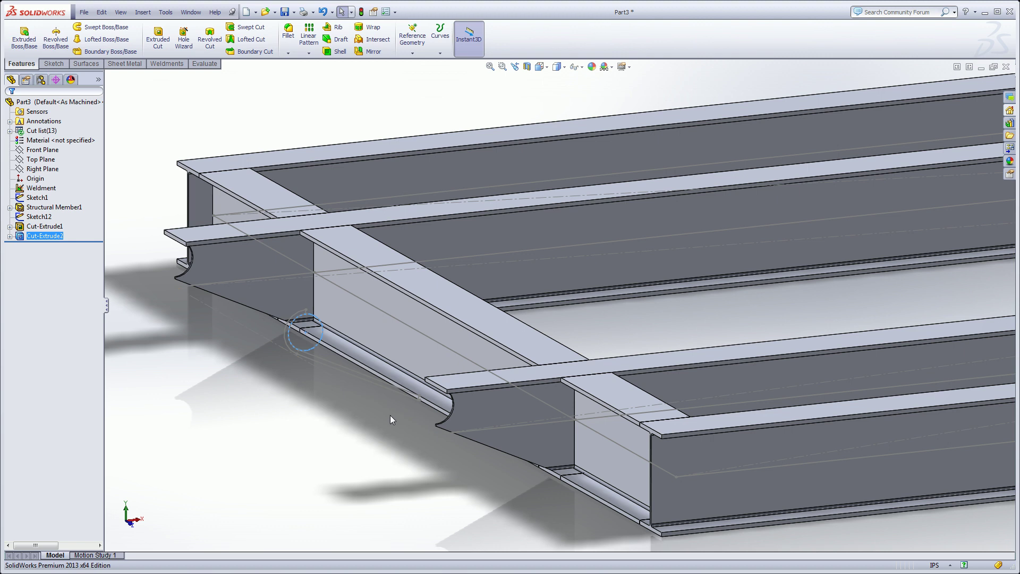
click(365, 416)
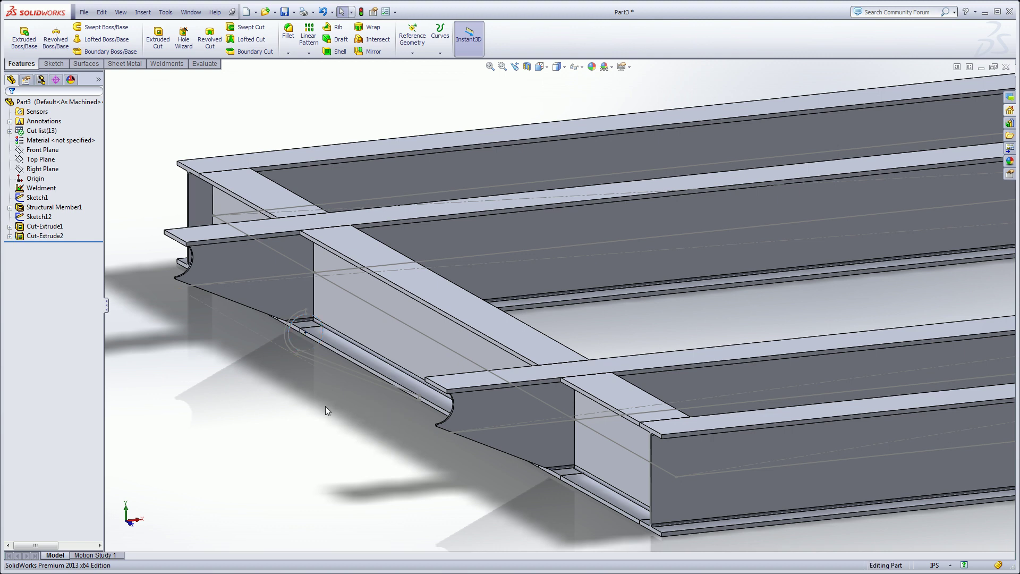
Step: Start another sketch on the Front Plane and convert the 4.5 in circle at the notched beam end into it
scroll(319, 388, down, 5)
scroll(322, 369, down, 2)
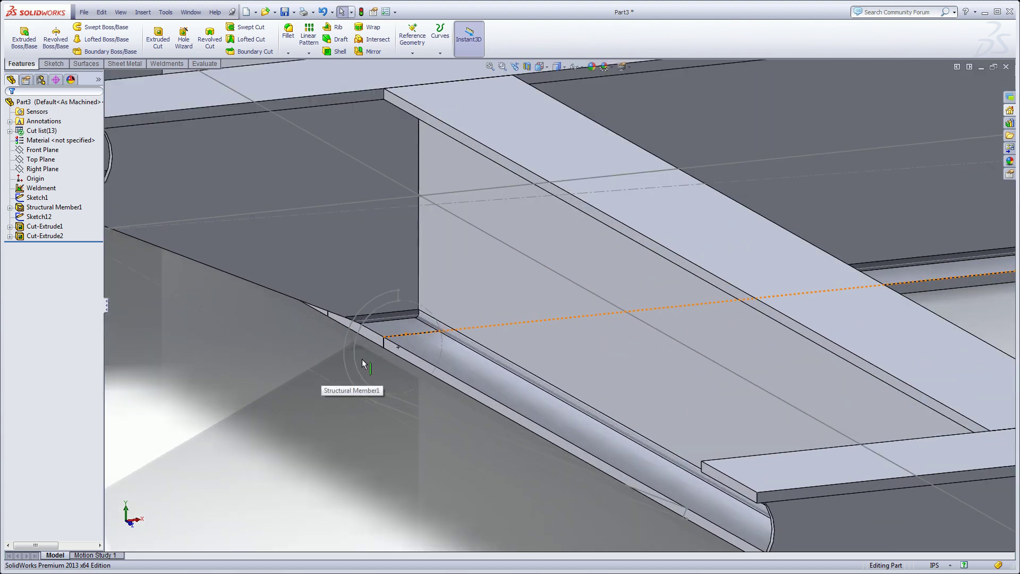
click(30, 151)
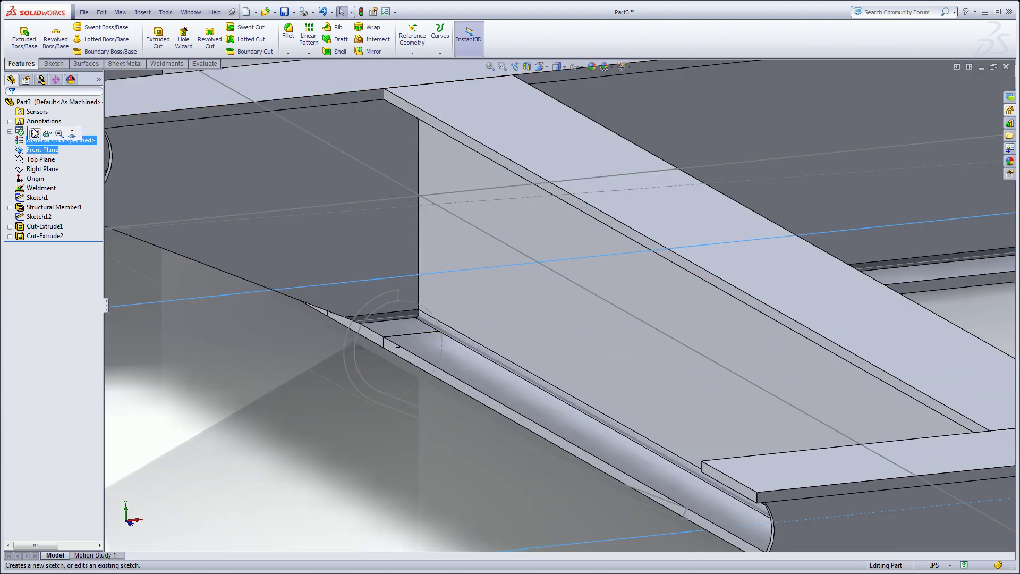
click(35, 134)
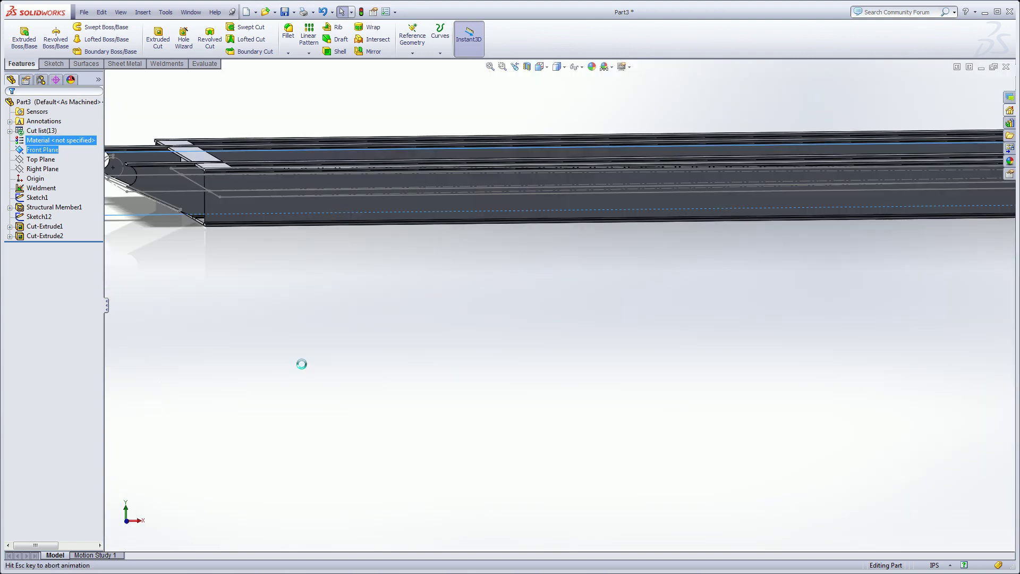
key(space)
click(296, 316)
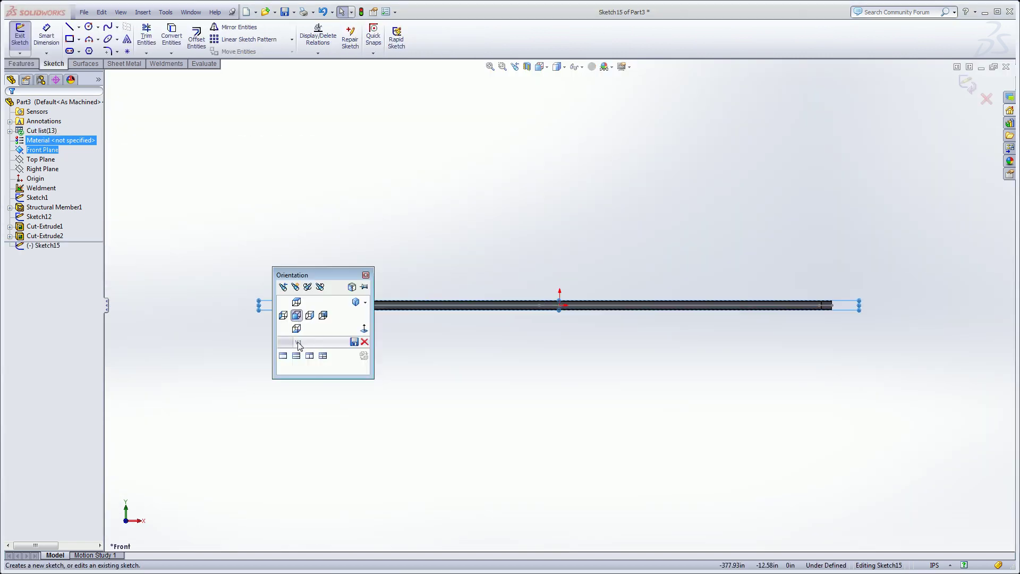
scroll(296, 340, down, 10)
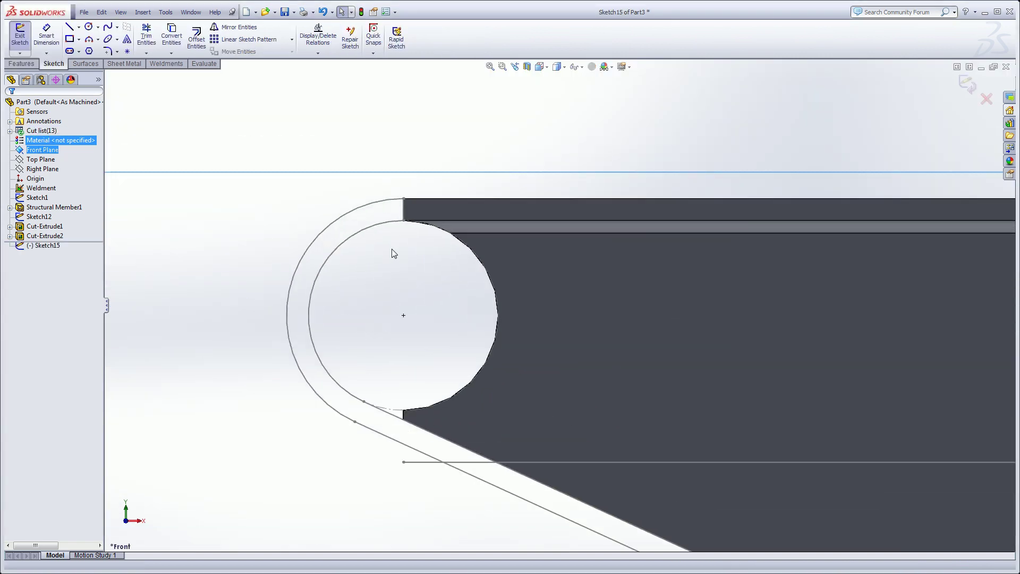
click(463, 242)
click(173, 35)
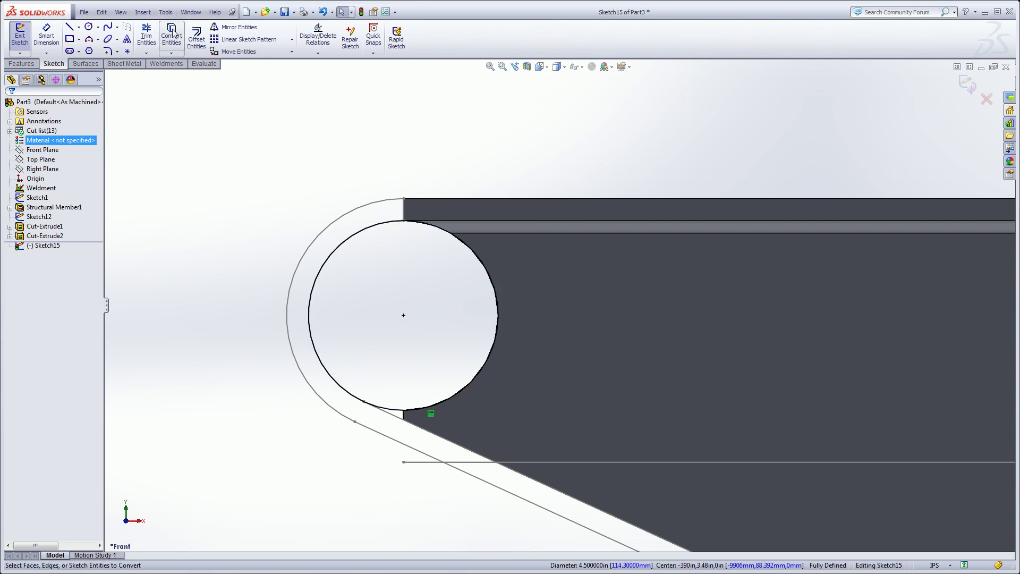
Step: Draw a concentric circle of about 1.88 in radius inside the converted 4.5 in circle
click(88, 27)
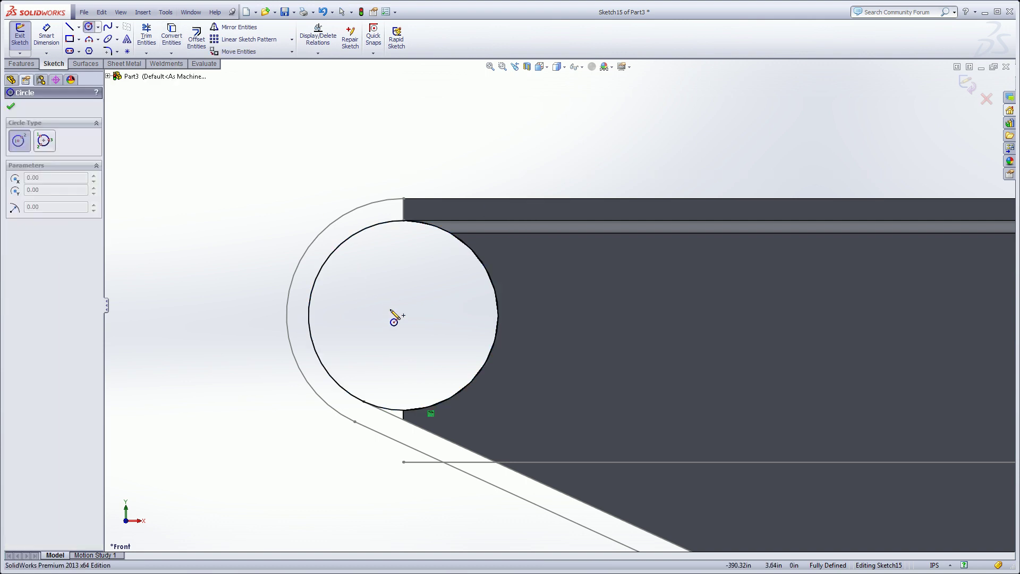
click(404, 317)
click(367, 247)
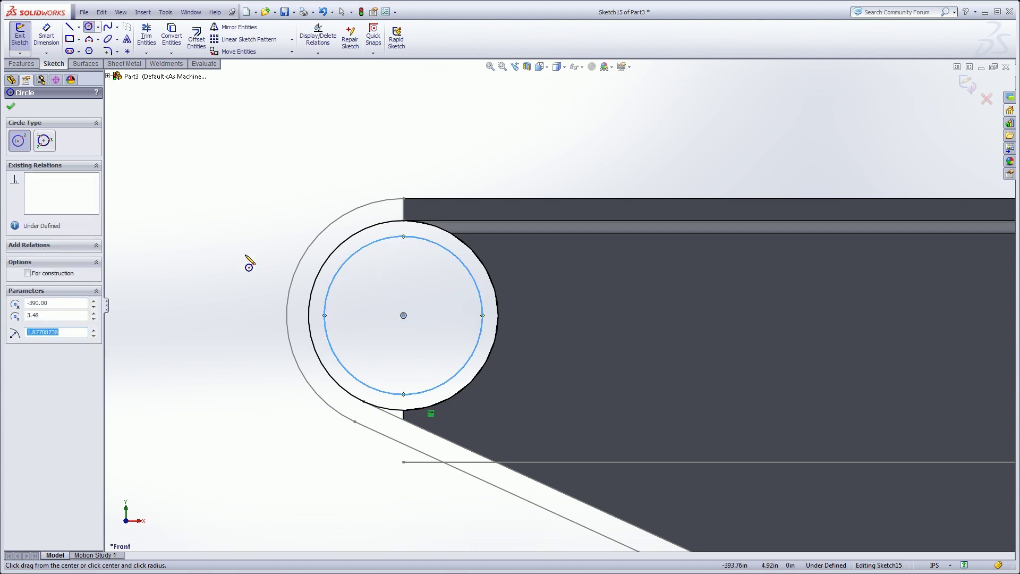
Step: Dimension the radial gap between the inner circle and the converted 4.5 in circle at .375 in
right_drag(250, 261, 254, 189)
click(346, 250)
click(334, 250)
click(249, 189)
text(.375)
key(Return)
right_click(328, 150)
click(337, 154)
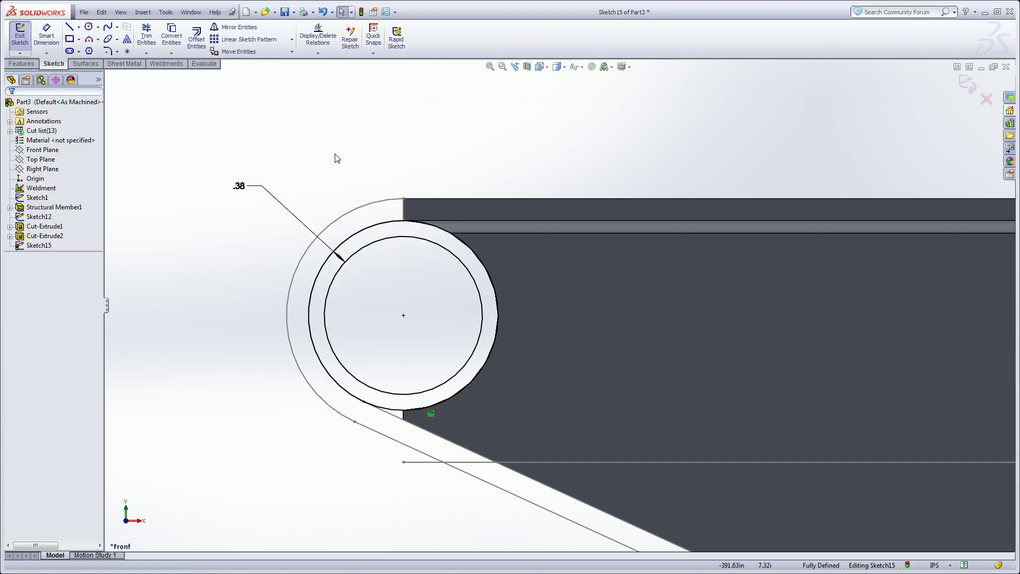
Step: Extrude the ring profile Mid Plane to a depth of 216 in as a pipe across the beam ends
click(21, 64)
click(24, 37)
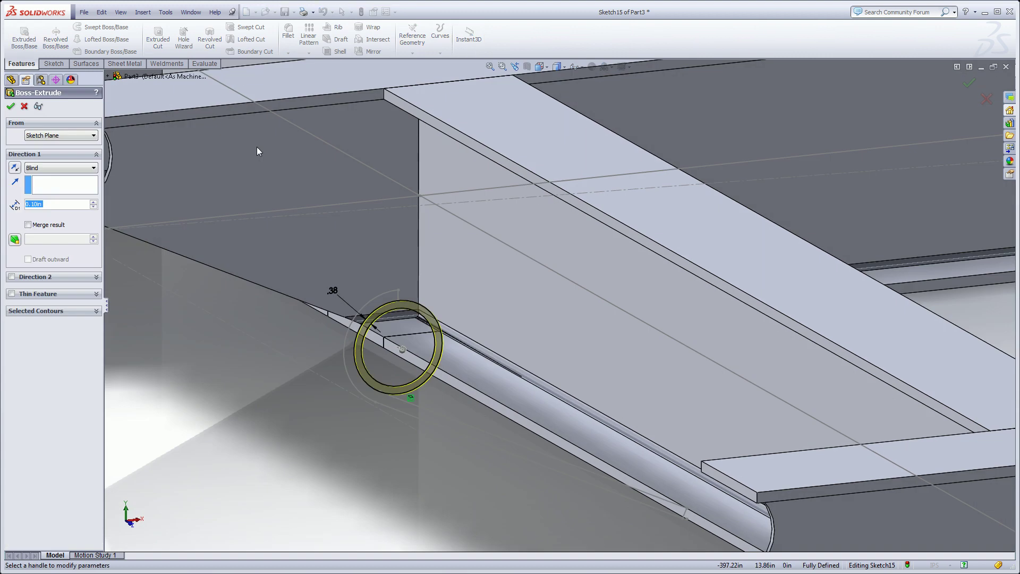
click(56, 169)
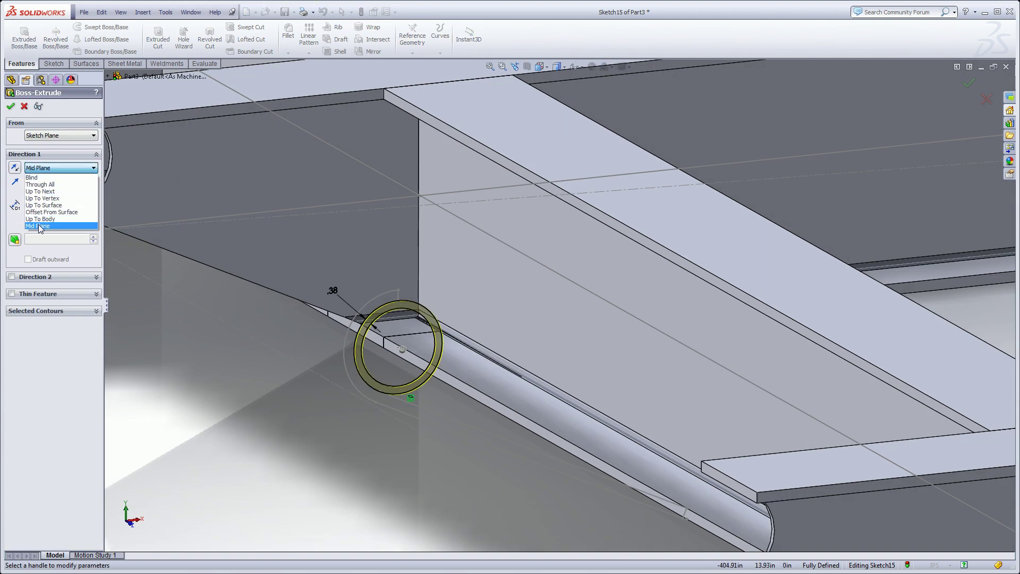
click(42, 226)
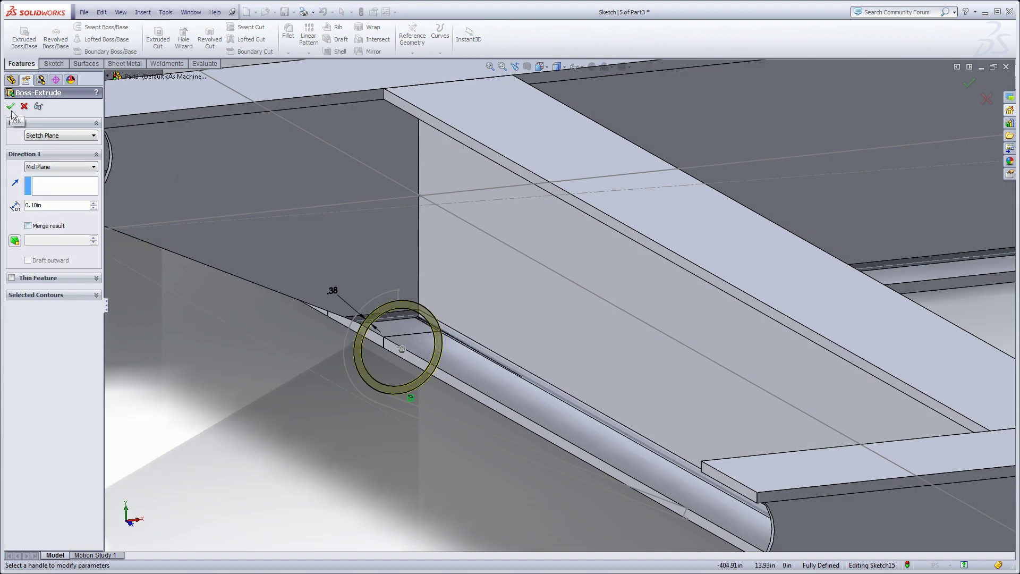
double_click(32, 205)
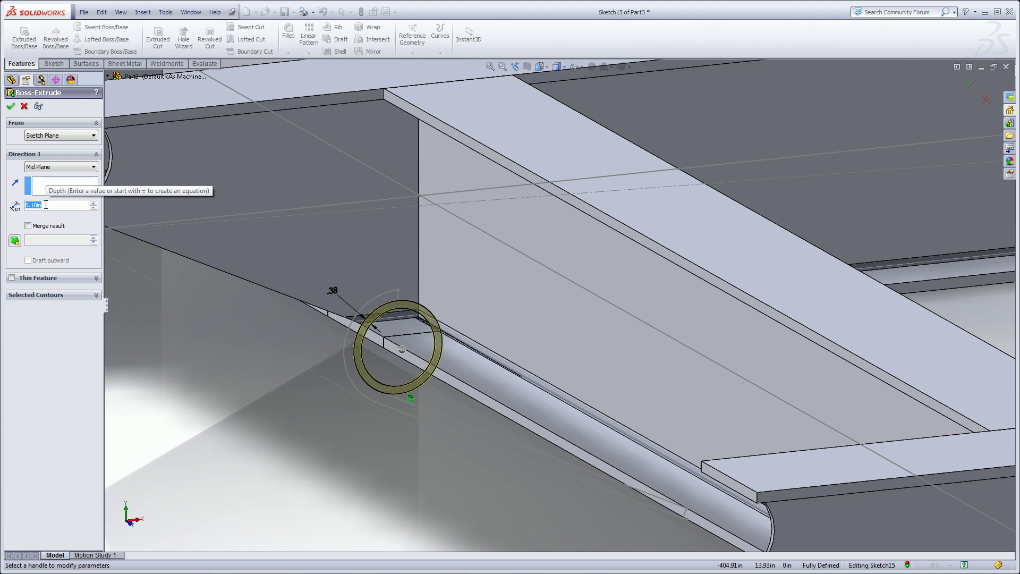
text(216)
key(Return)
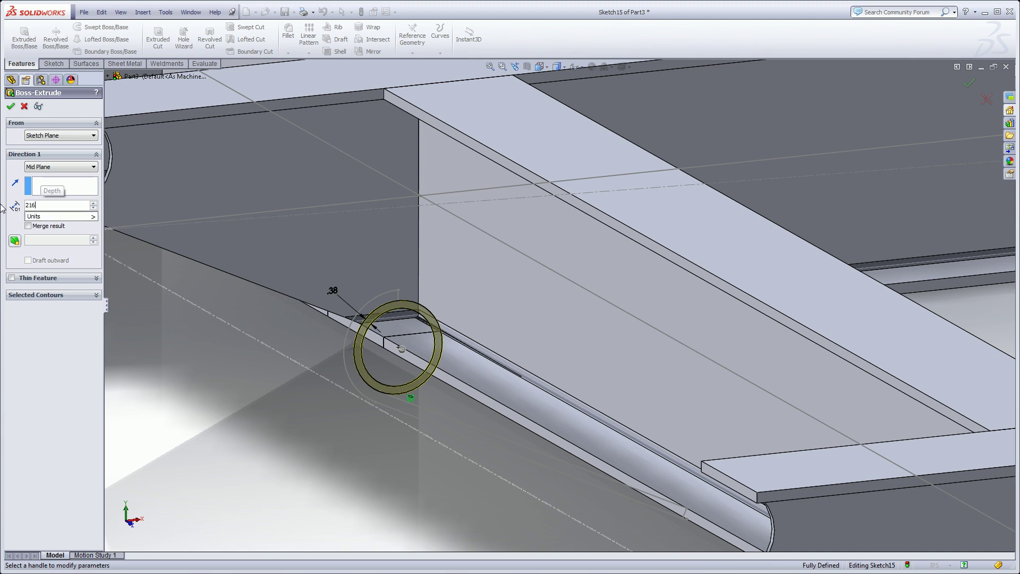
key(Return)
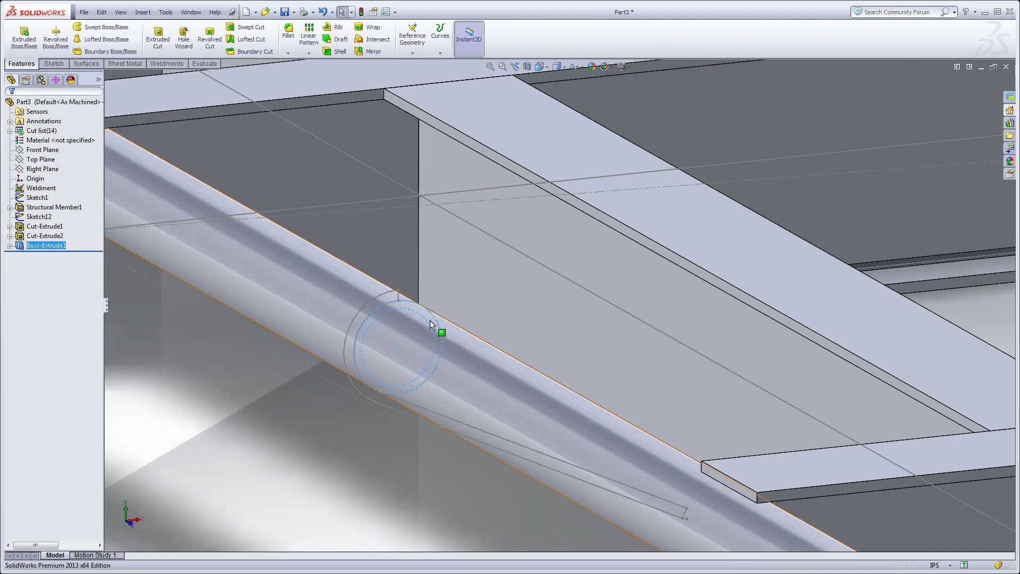
scroll(441, 347, up, 5)
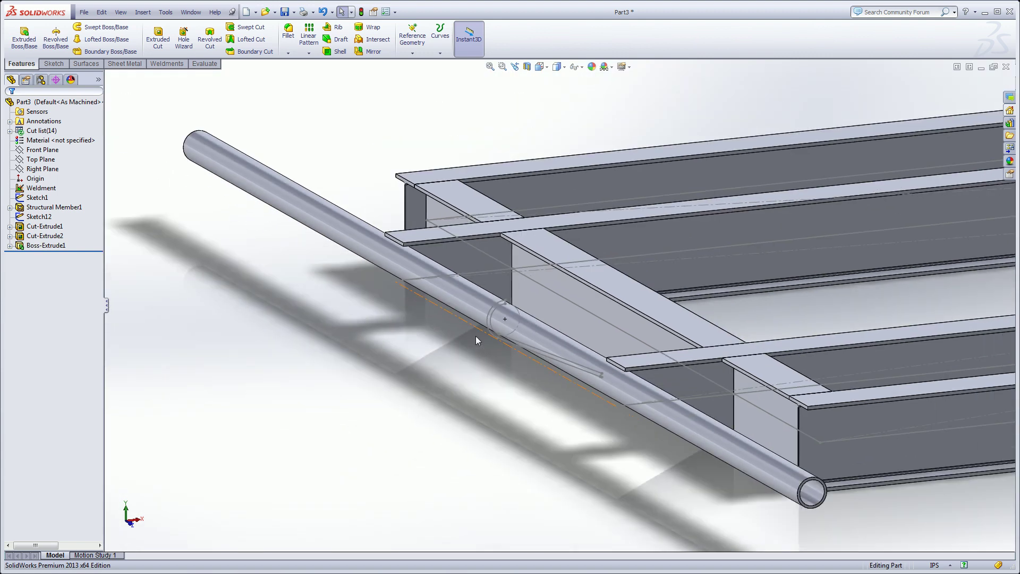
scroll(419, 348, down, 1)
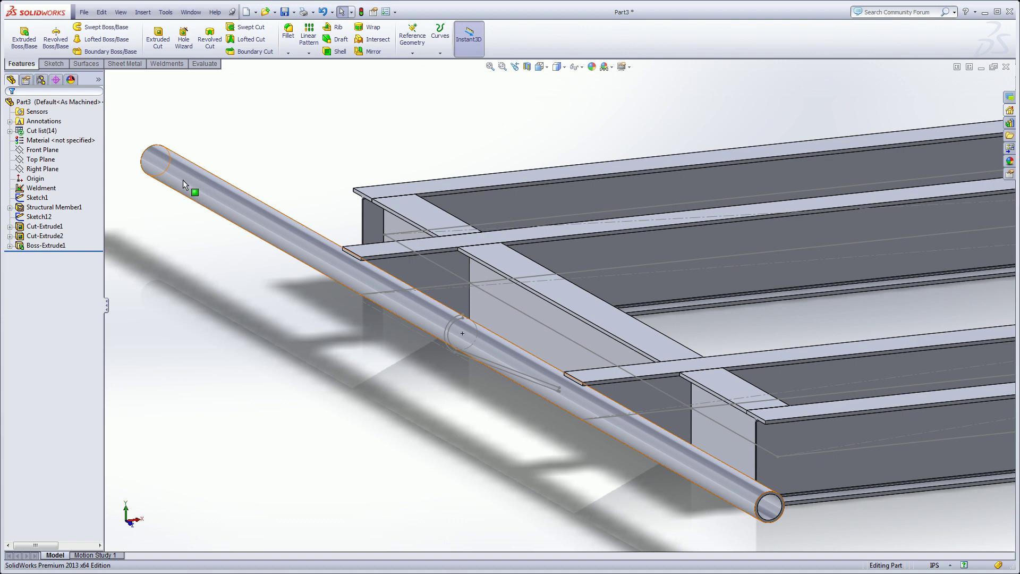
Step: Delete the extruded pipe feature together with its absorbed sketch
click(34, 246)
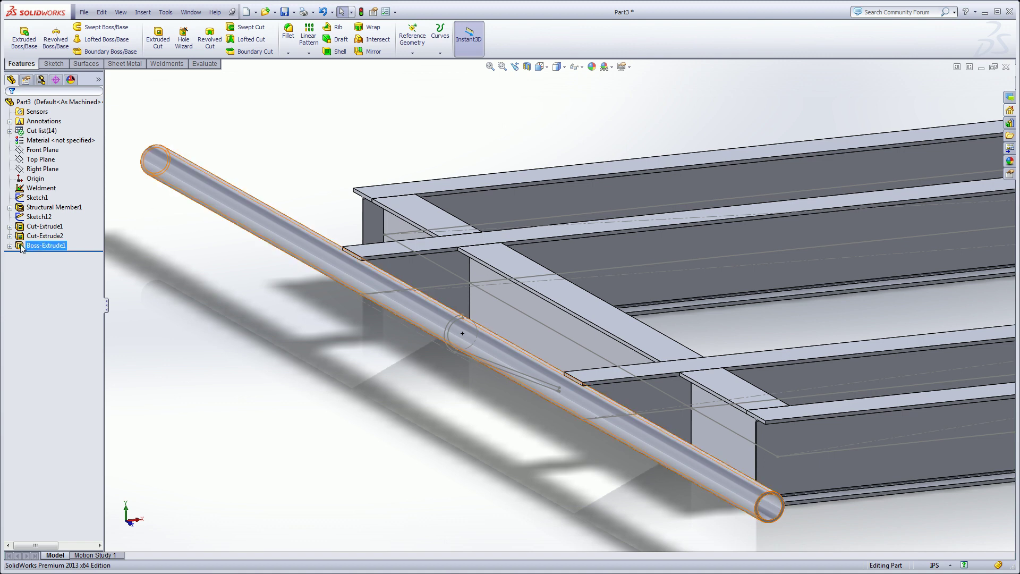
right_click(22, 248)
click(47, 297)
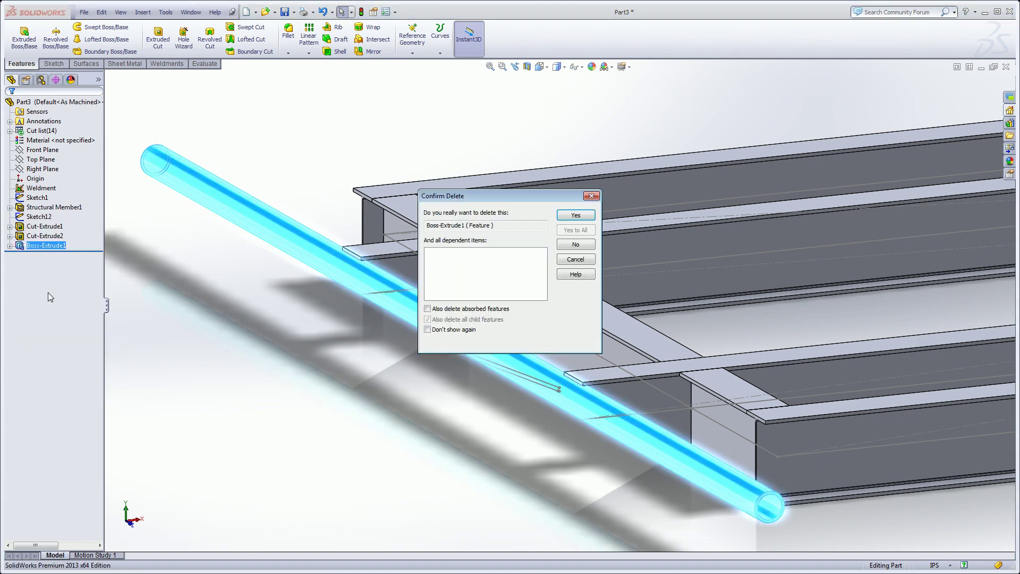
click(433, 311)
click(576, 214)
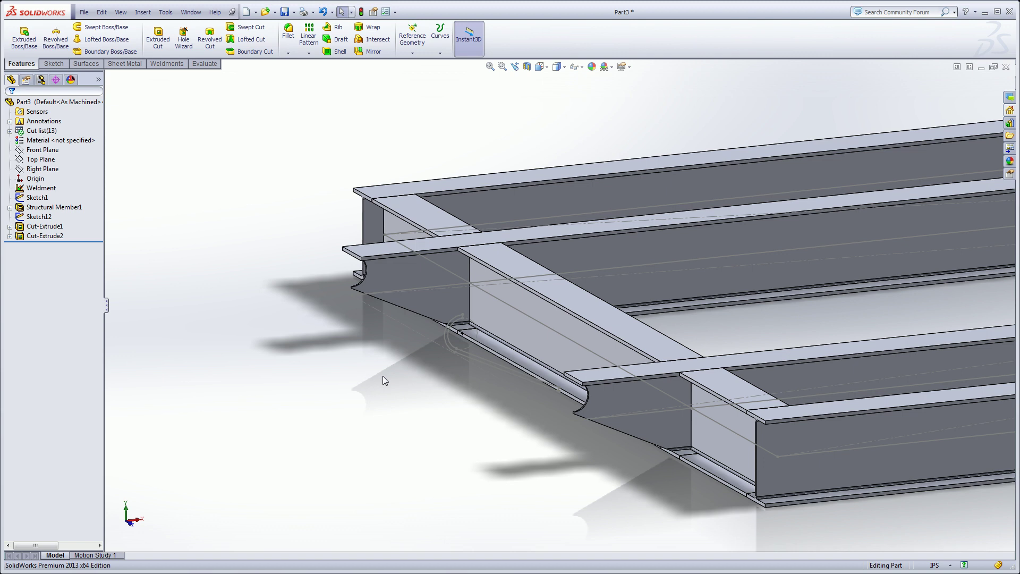
Step: Start a 3D sketch and draw a line about 142 in long along Z in front of the notched beam ends
click(53, 64)
click(20, 53)
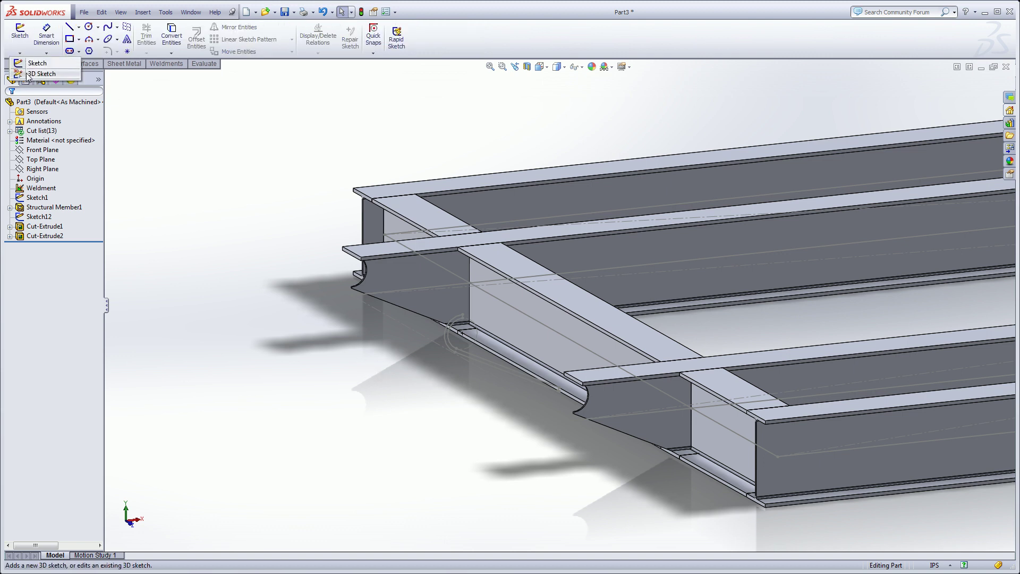
click(42, 74)
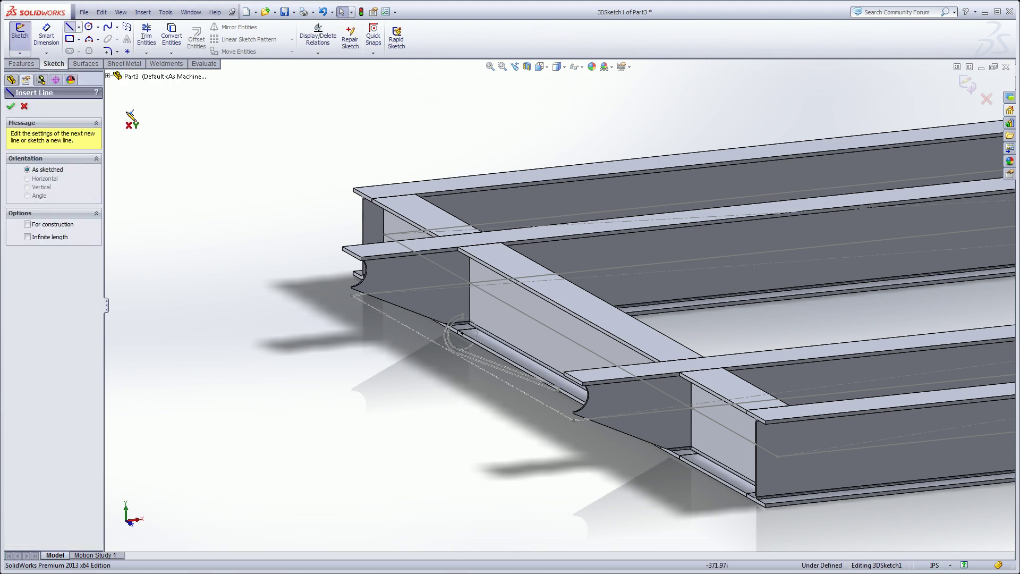
click(240, 219)
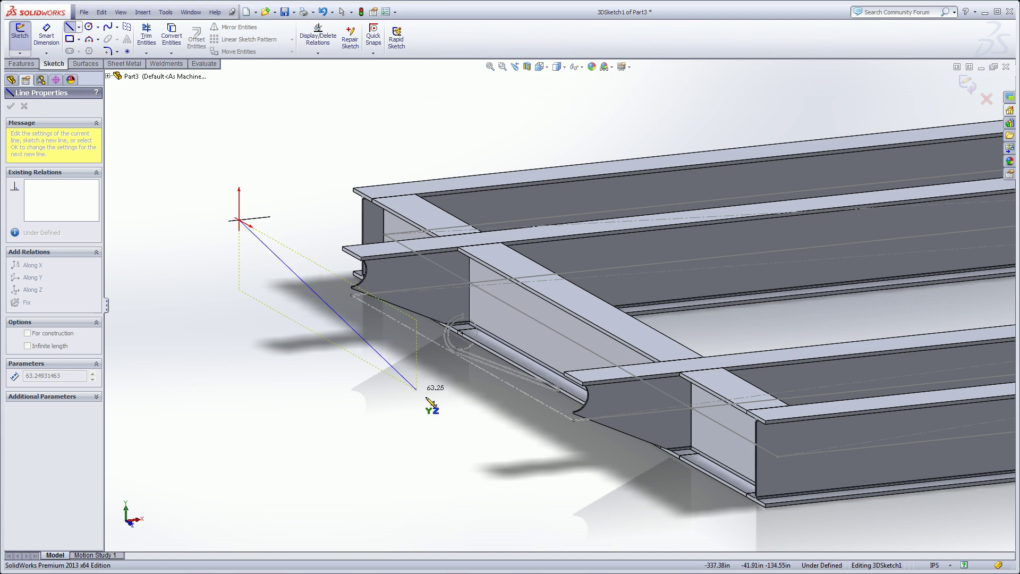
click(644, 449)
right_click(226, 336)
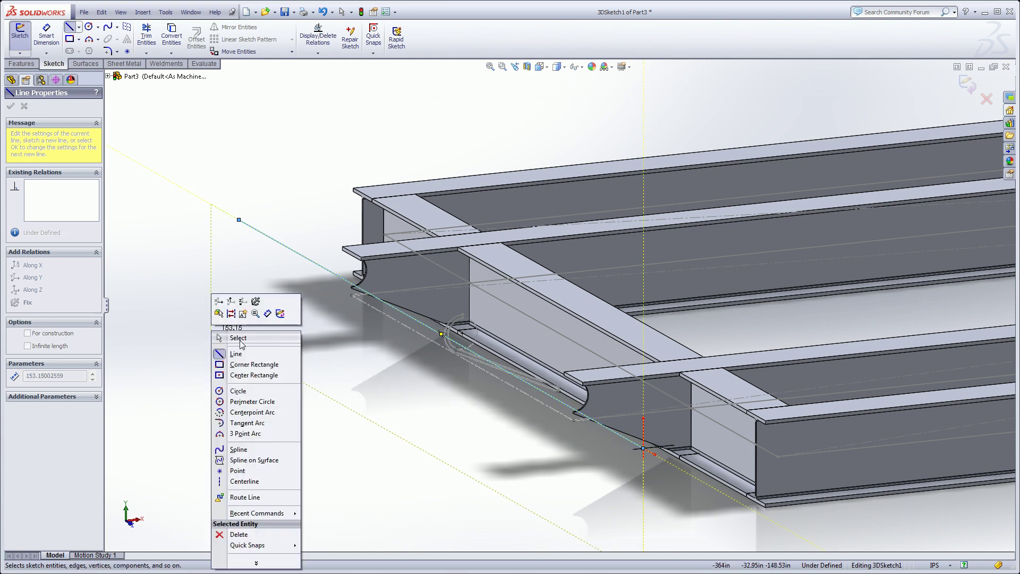
click(240, 341)
click(275, 245)
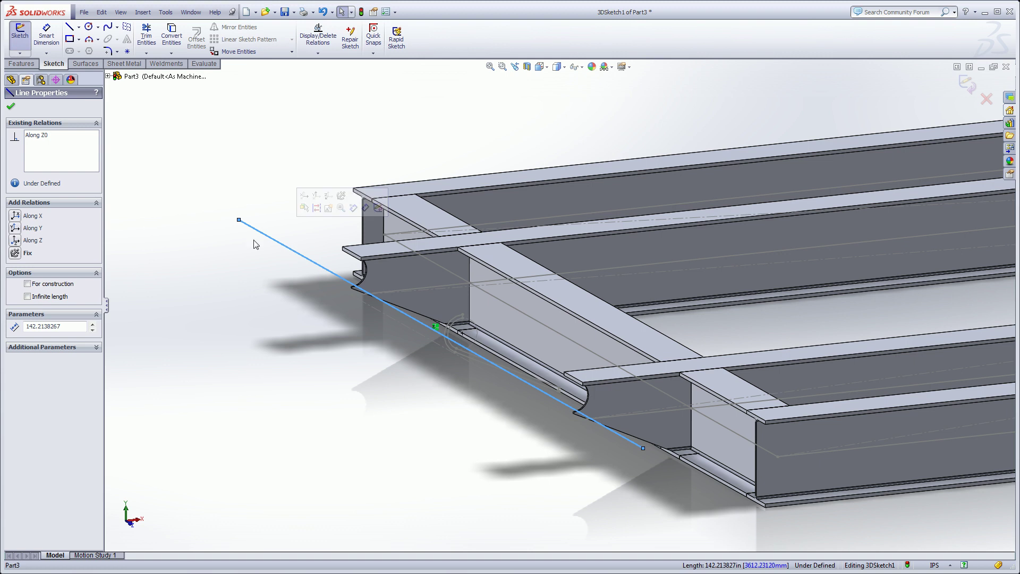
click(34, 137)
click(222, 281)
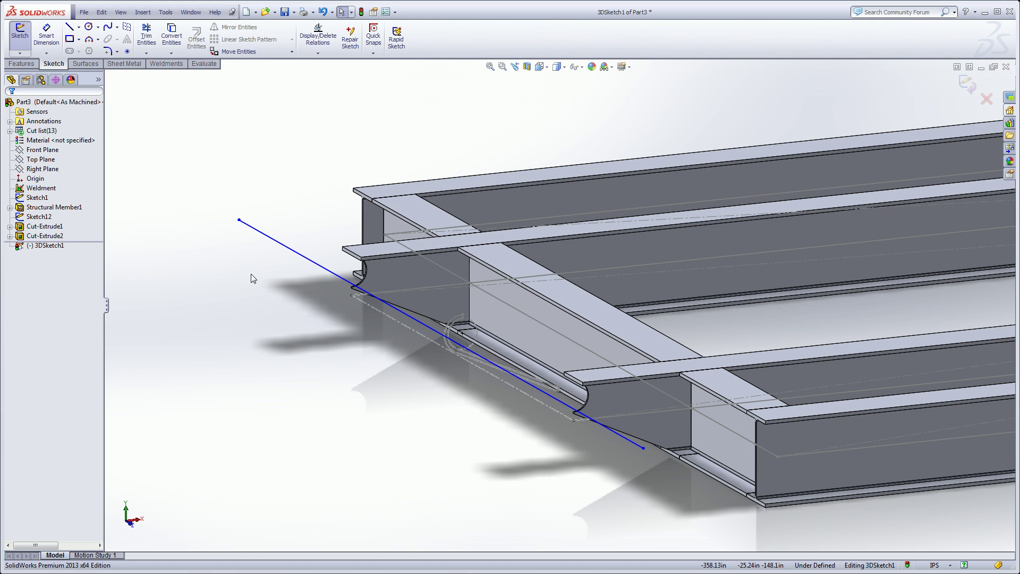
Step: Make the 3D sketch line coincident with the centre point of the round end profile's circle
click(424, 333)
scroll(424, 336, down, 2)
scroll(451, 338, down, 1)
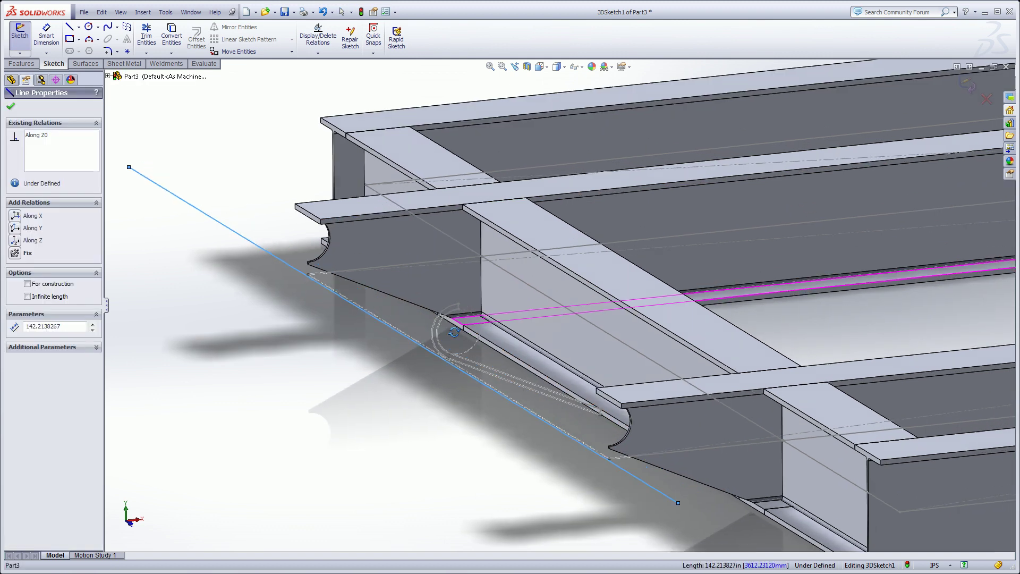
ctrl+click(452, 335)
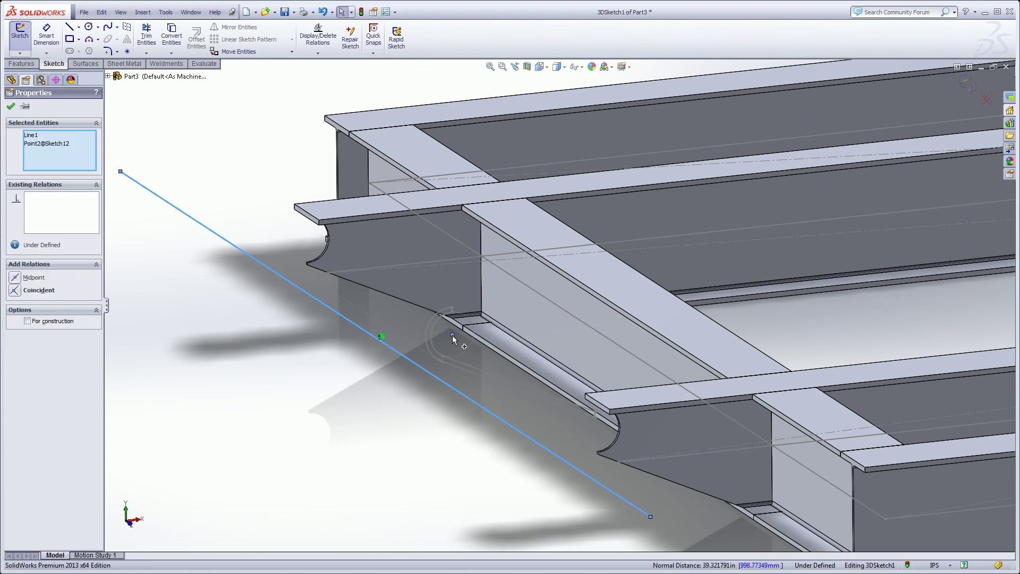
click(494, 290)
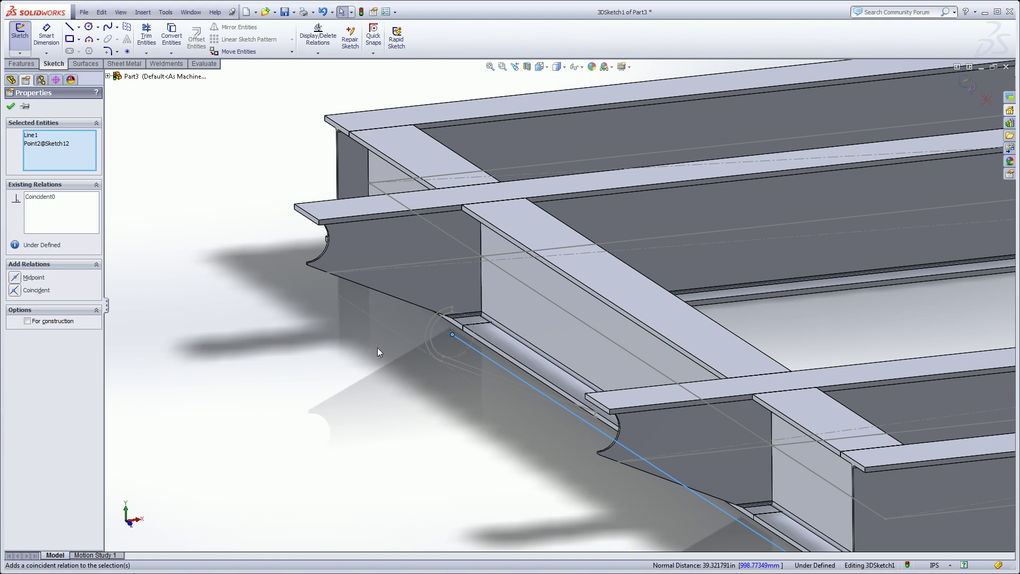
click(276, 333)
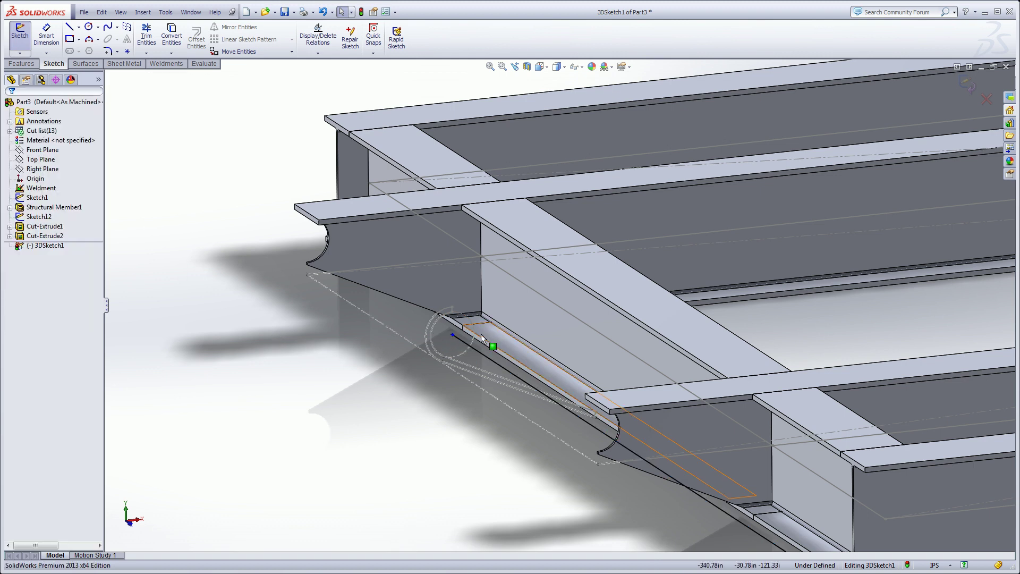
Step: Stretch the line's end at the circle centre out past the far notched beam, to about Z -52.5 in
drag(452, 334, 248, 238)
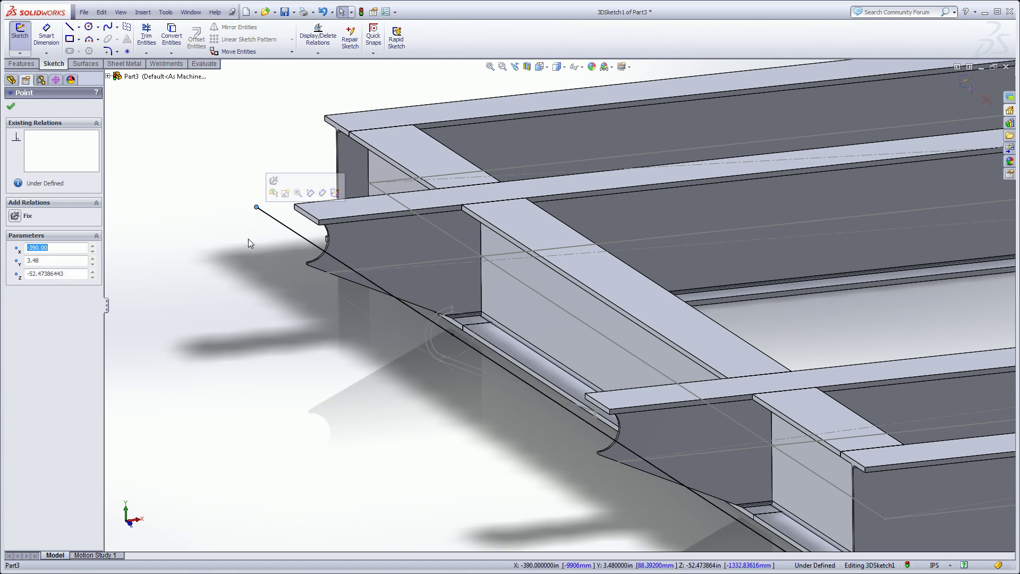
click(273, 307)
scroll(342, 318, up, 3)
ctrl+middle_drag(342, 318, 318, 323)
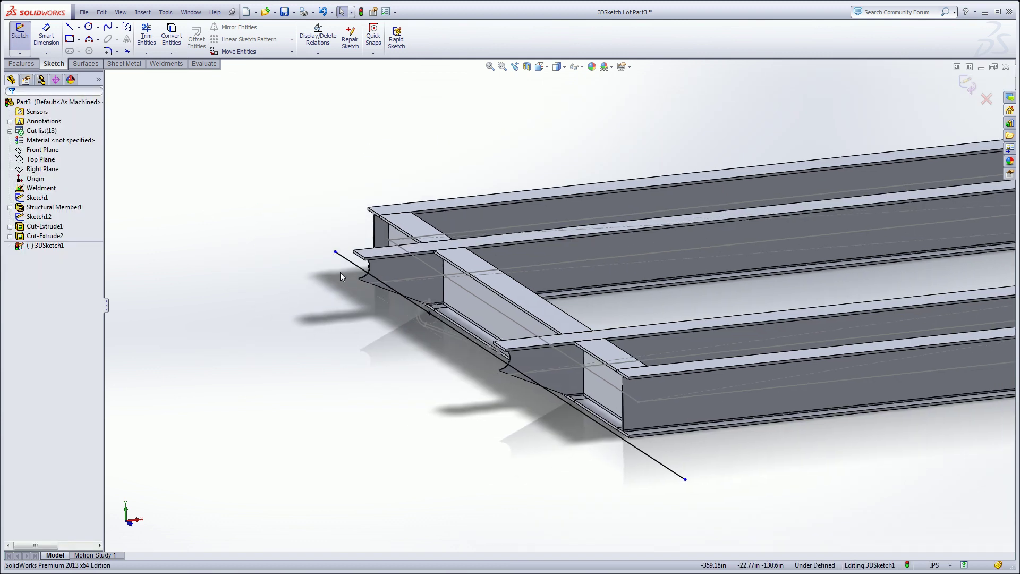
Step: Dimension the line's overall length at 216 in
click(46, 35)
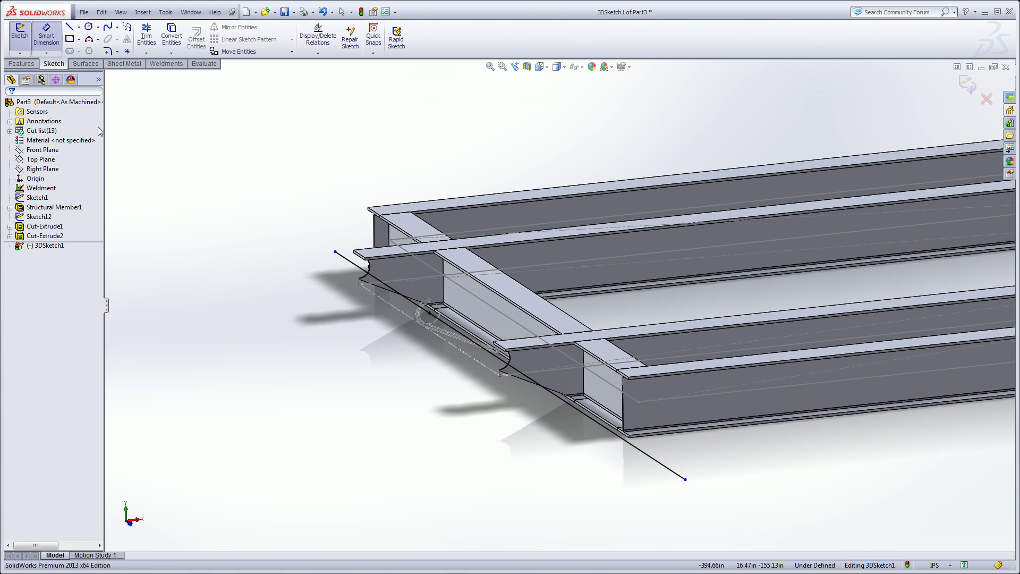
click(348, 260)
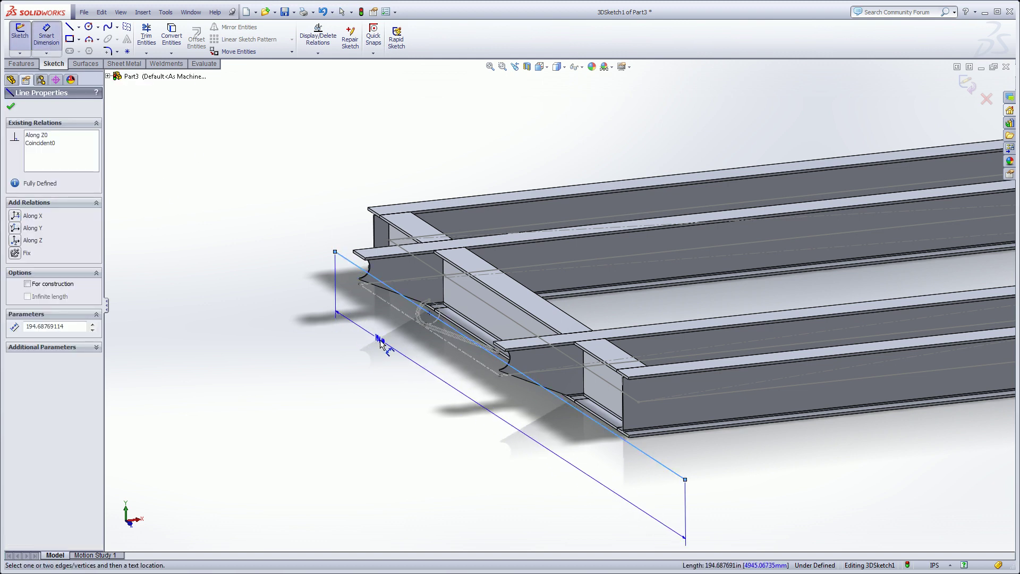
click(380, 341)
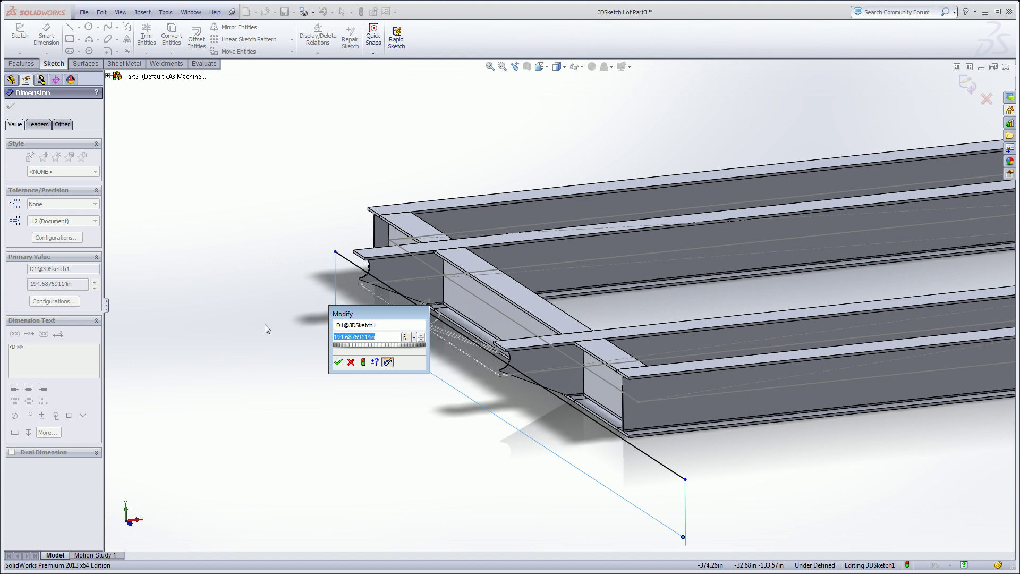
text(216)
key(Return)
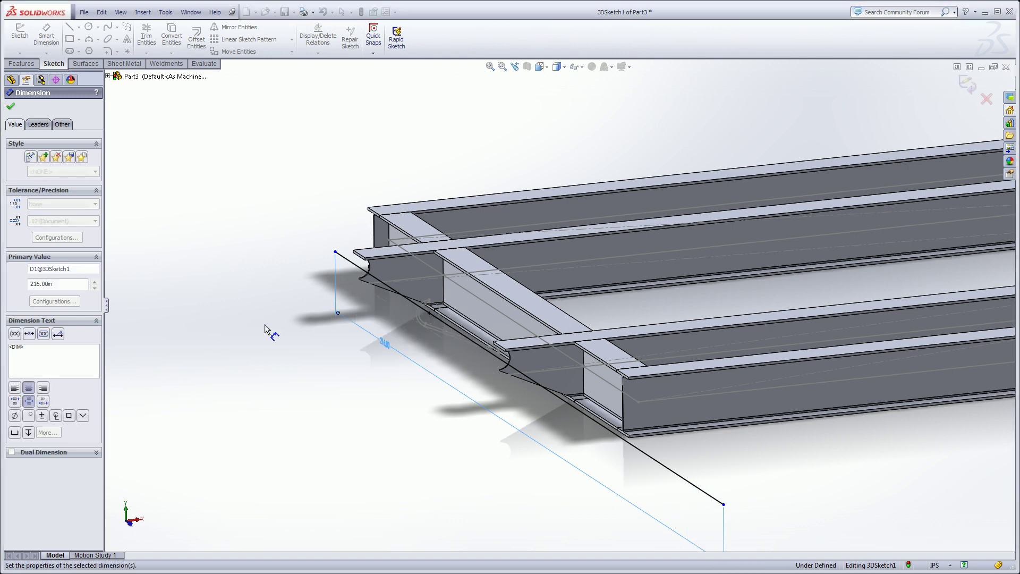
Step: Dimension the distance from the line's far endpoint to the circle's centre point at 216/2 in and exit the 3D sketch
click(335, 251)
click(429, 318)
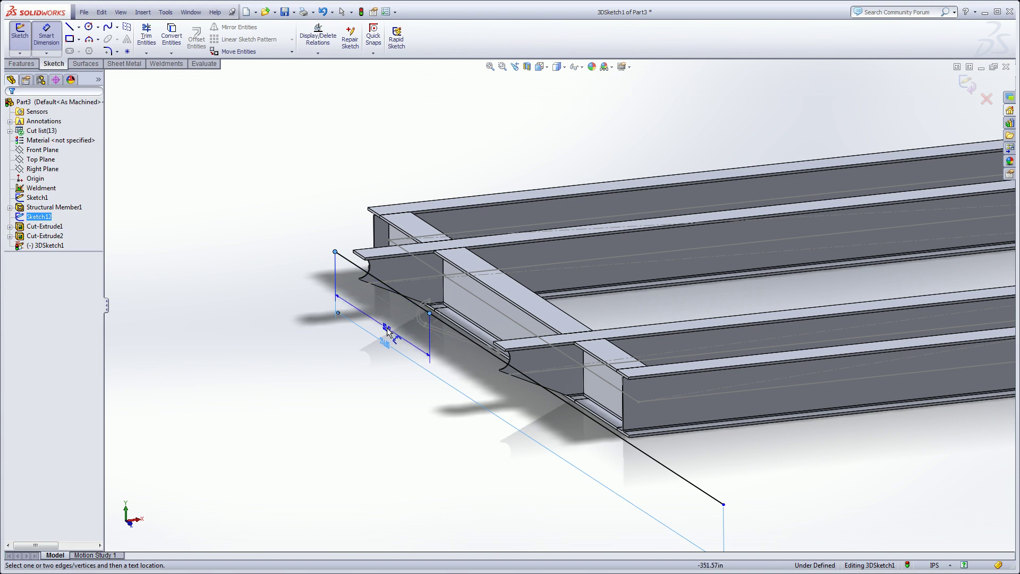
click(383, 323)
text(216)
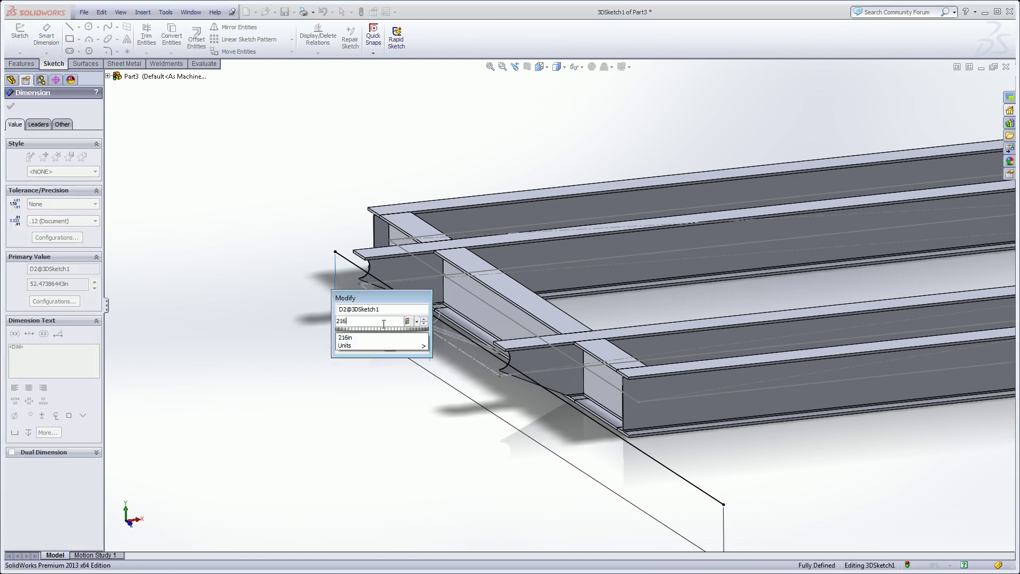
key(Return)
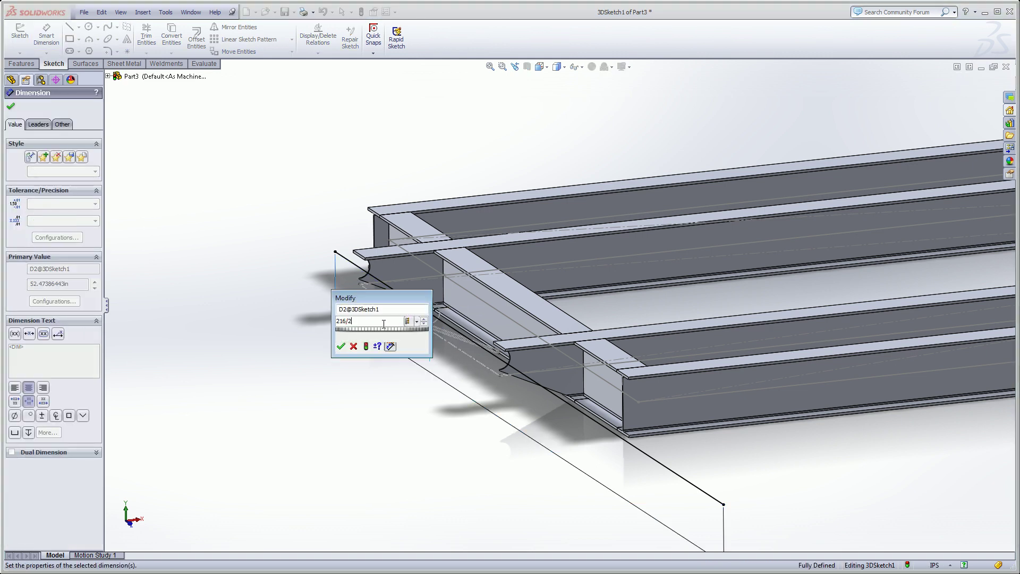
key(Return)
right_click(304, 336)
click(319, 344)
mouse_move(319, 346)
middle_down()
mouse_move(348, 367)
mouse_move(323, 349)
mouse_move(337, 349)
middle_up()
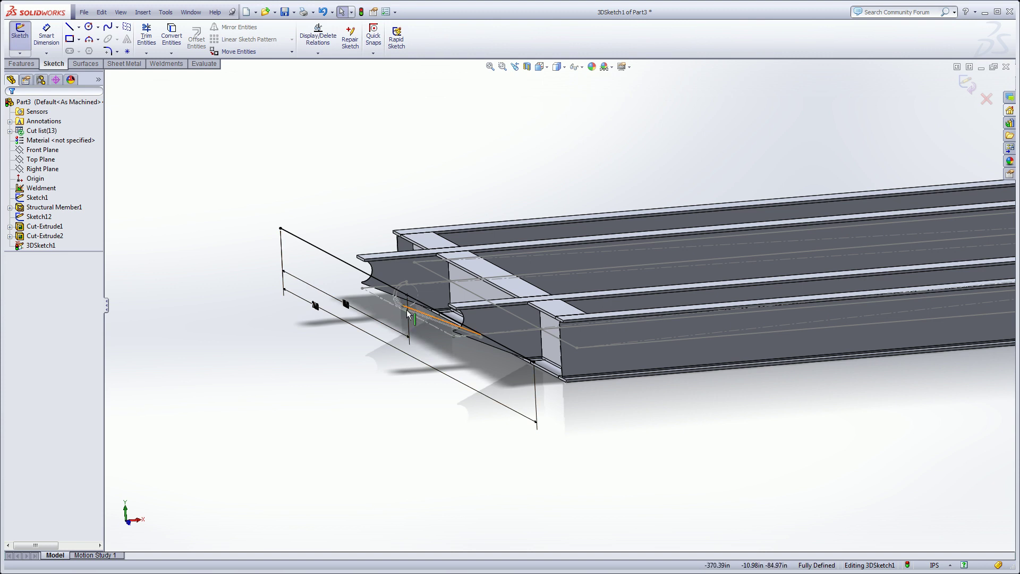
scroll(350, 352, down, 2)
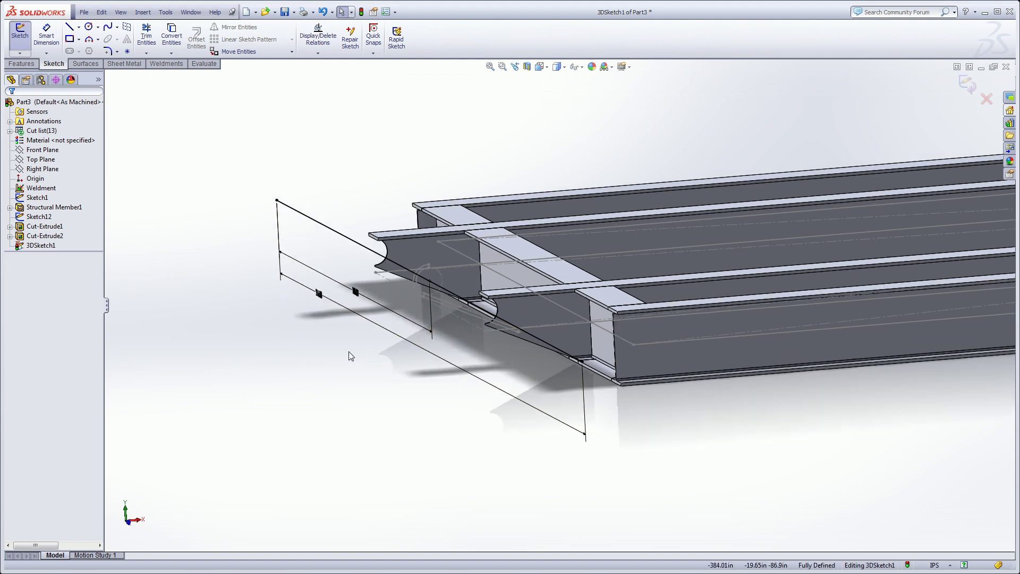
mouse_move(307, 314)
middle_down()
mouse_move(287, 343)
mouse_move(265, 345)
middle_up()
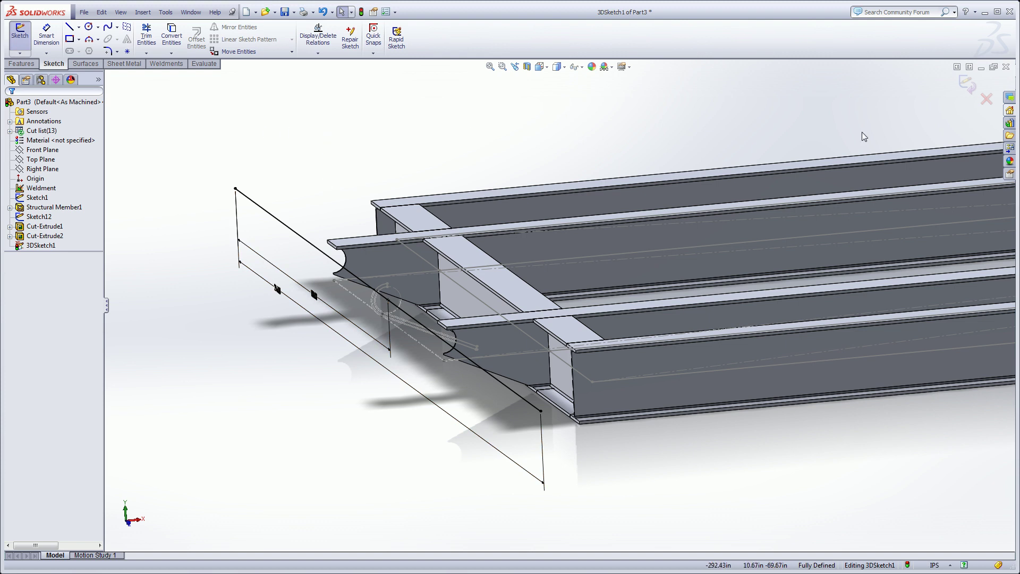
click(967, 85)
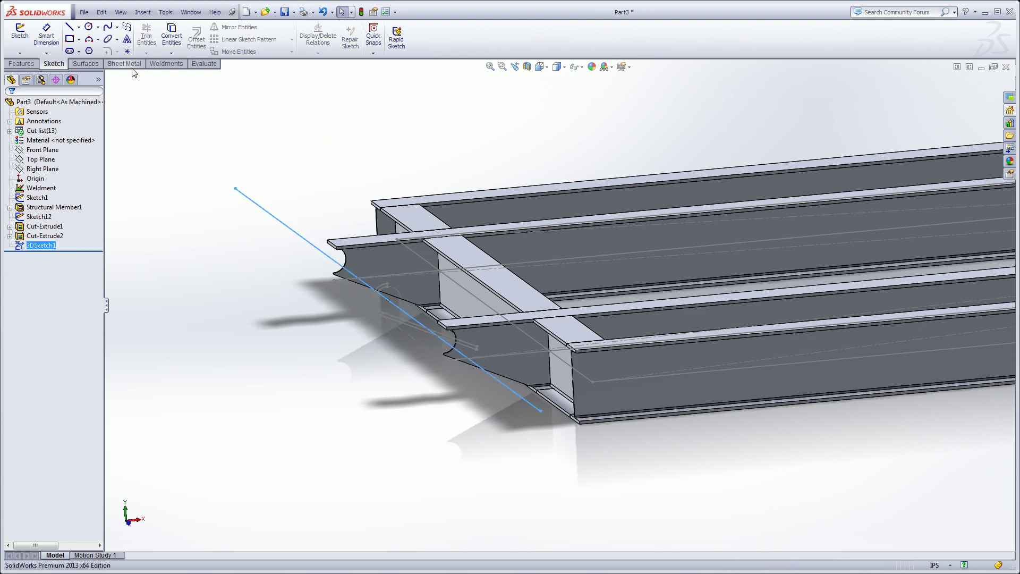
Step: Add a structural member along the 3D sketch line using ansi inch, Pipe (standard, S40), size P4
click(167, 64)
click(78, 36)
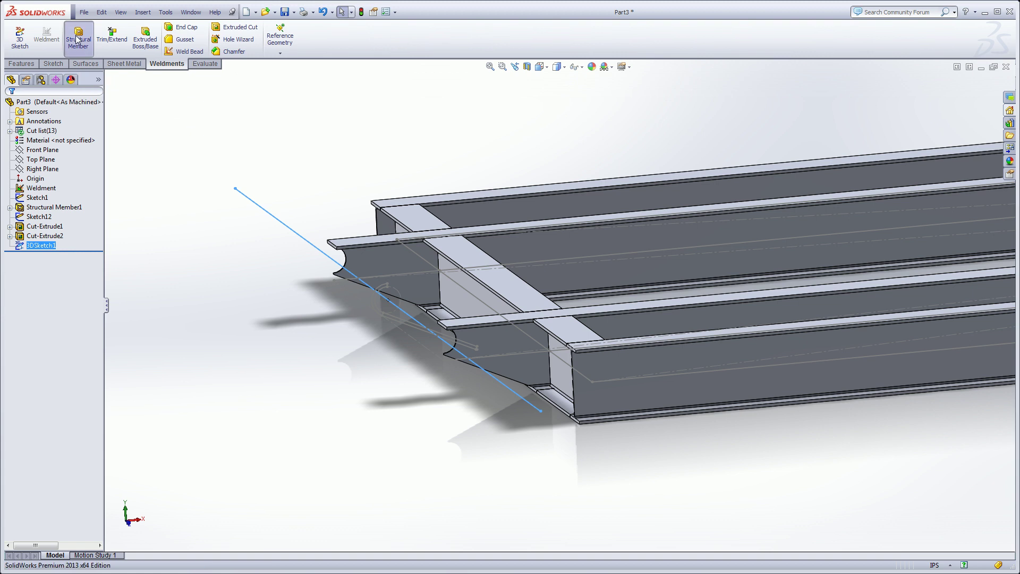
click(252, 201)
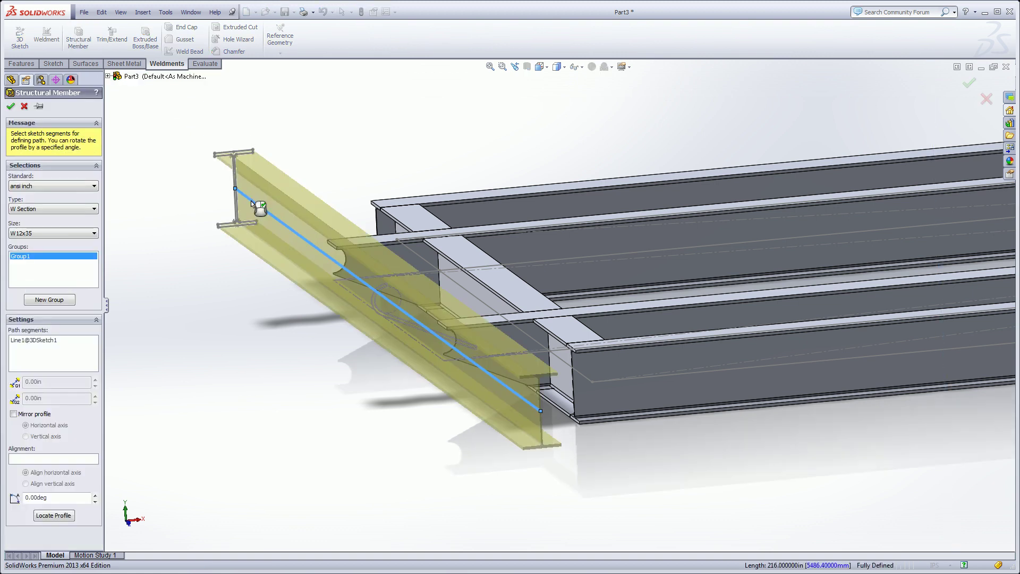
click(56, 208)
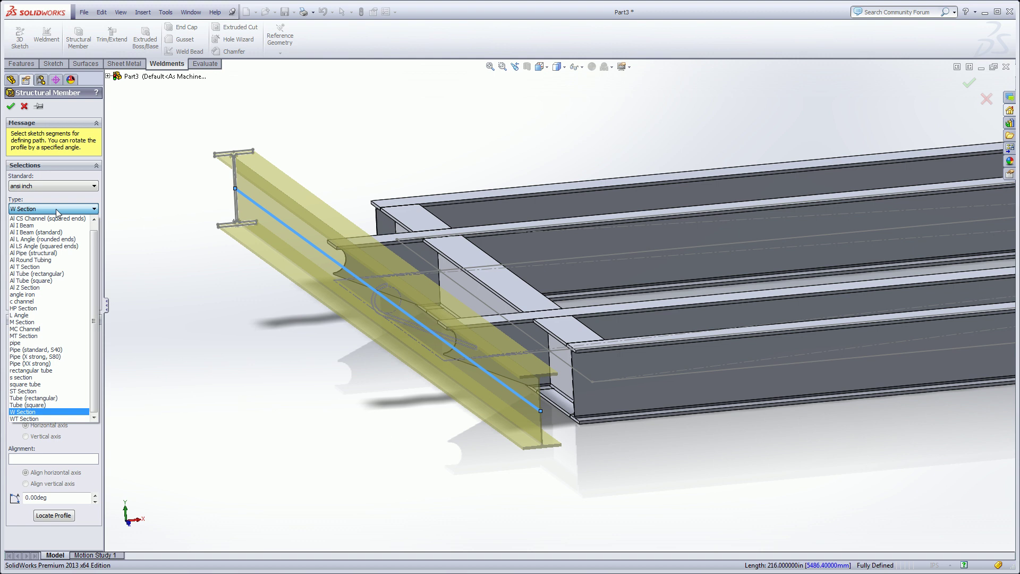
click(24, 350)
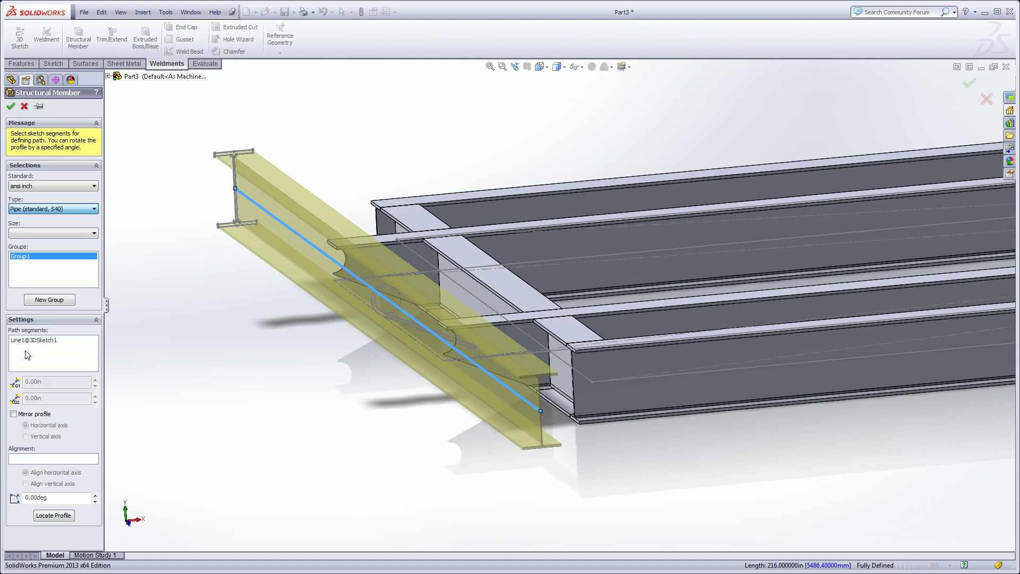
click(60, 233)
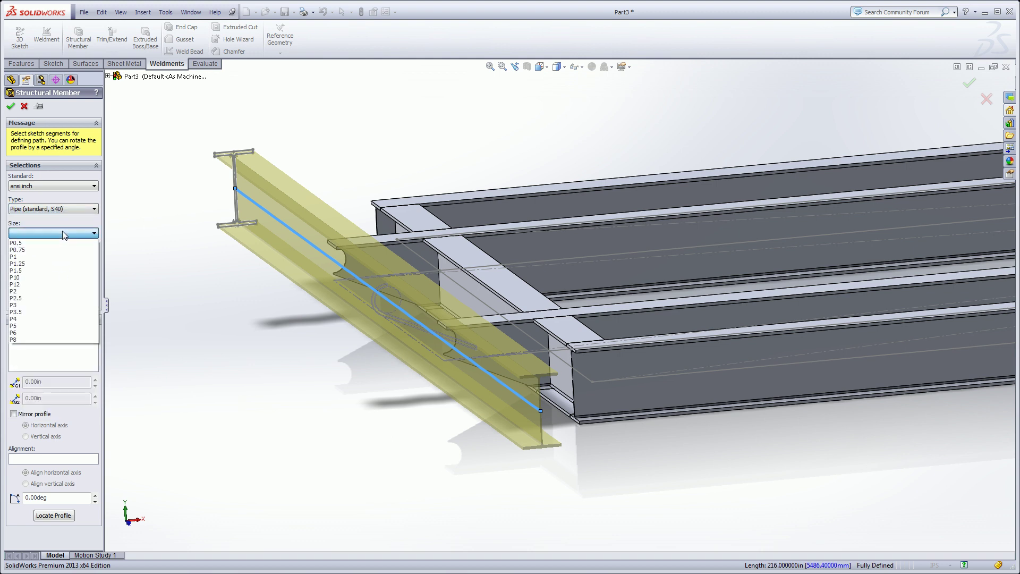
click(35, 318)
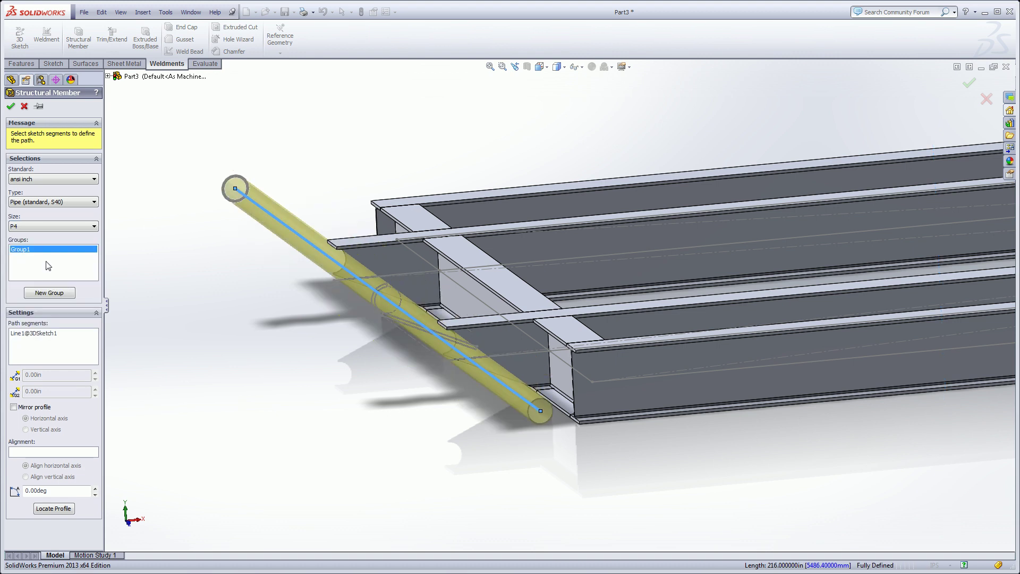
middle_drag(242, 301, 239, 268)
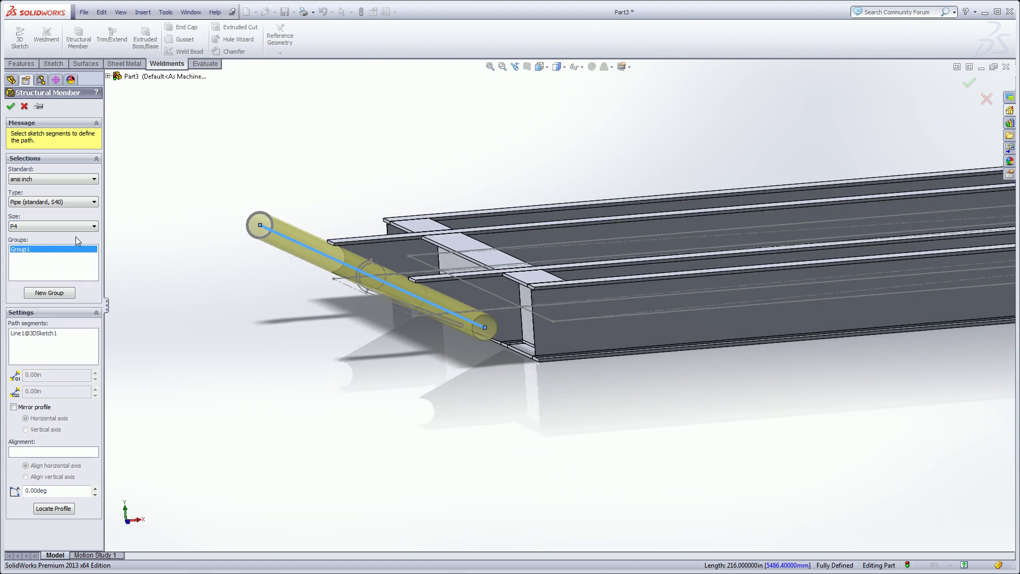
click(11, 106)
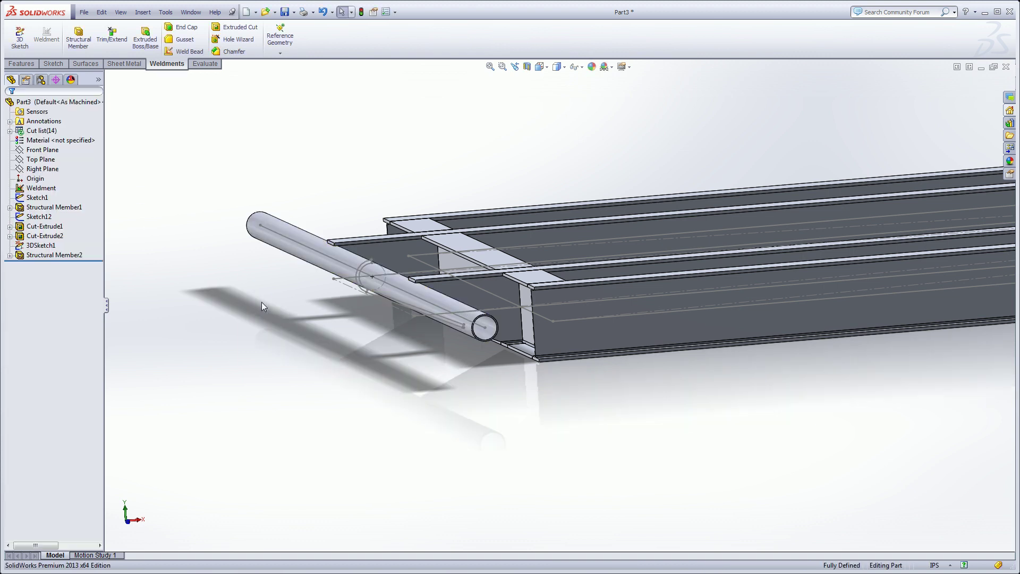
Step: Hide the pipe's 3D sketch line and the frame layout sketch, Sketch1
scroll(261, 301, up, 2)
click(28, 246)
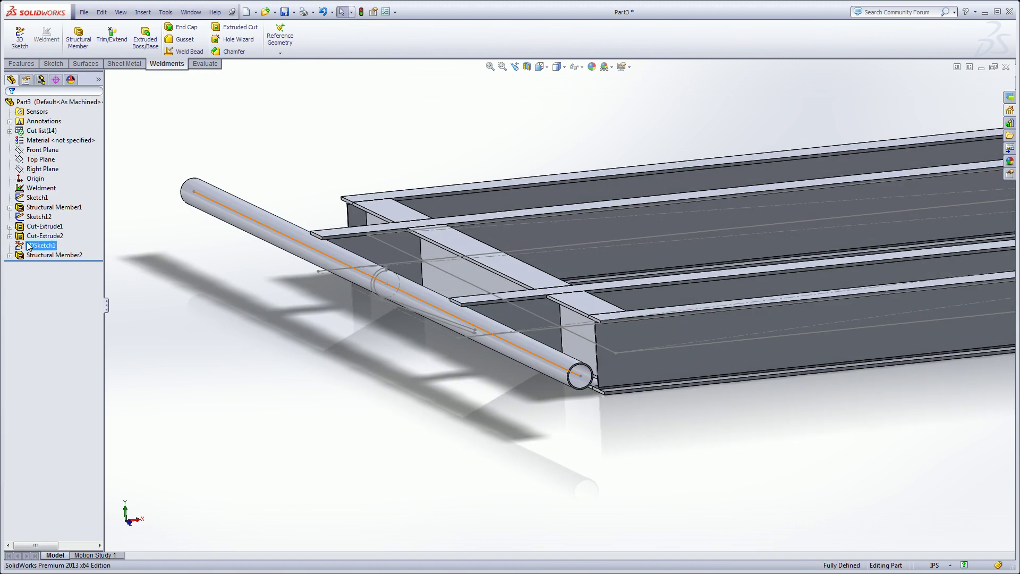
right_click(29, 246)
click(43, 225)
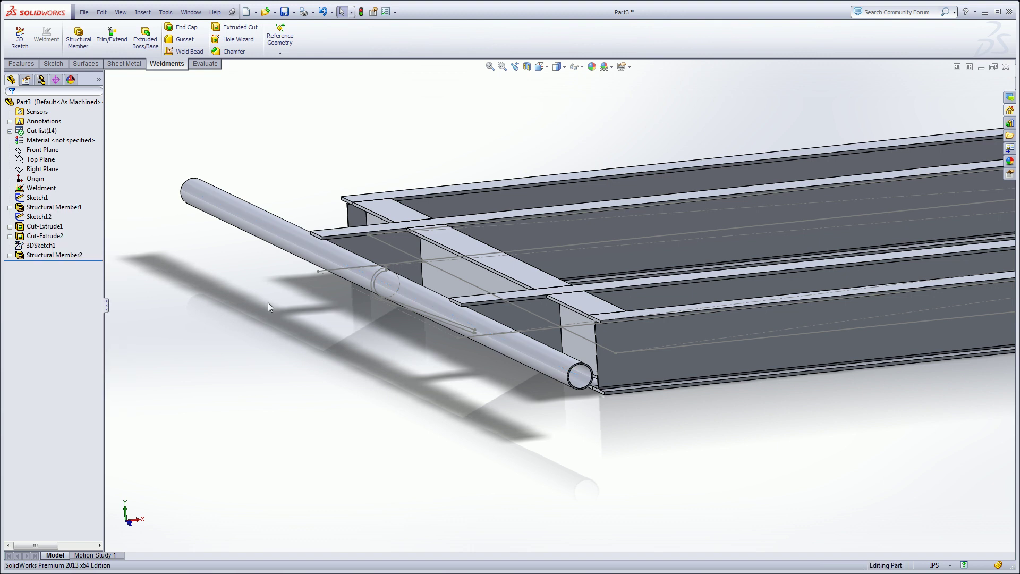
click(35, 198)
click(41, 179)
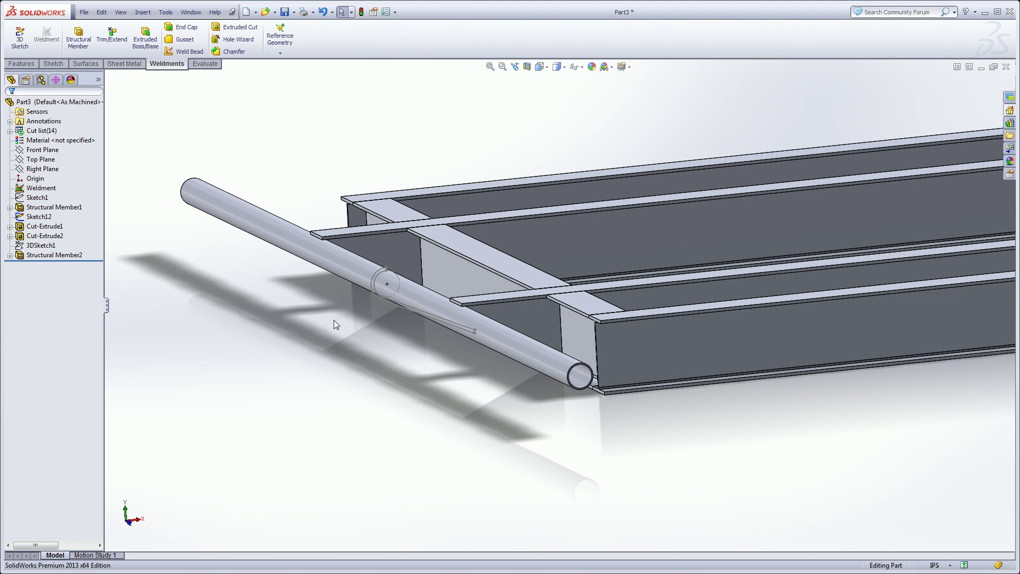
Step: Start a sketch on the narrow side face of the near inner beam's top flange, seen in the saved view of the rounded end
scroll(403, 361, down, 1)
scroll(356, 300, down, 2)
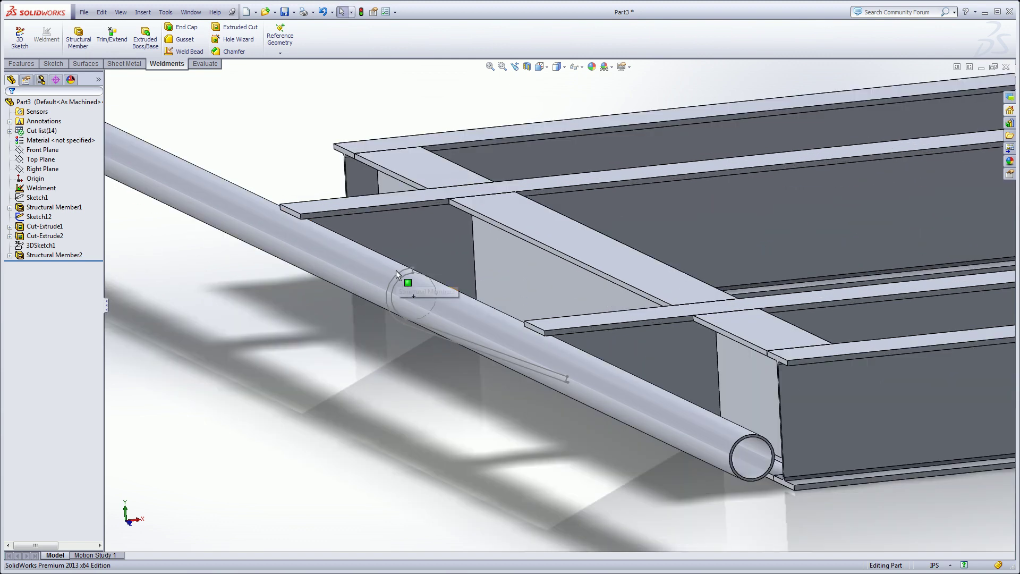
scroll(566, 332, down, 3)
click(551, 329)
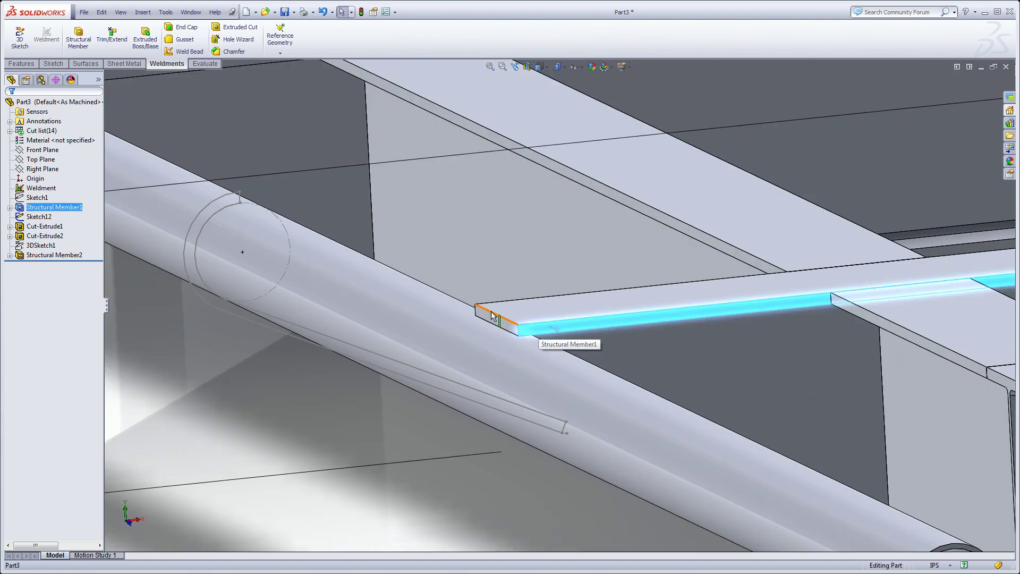
click(541, 321)
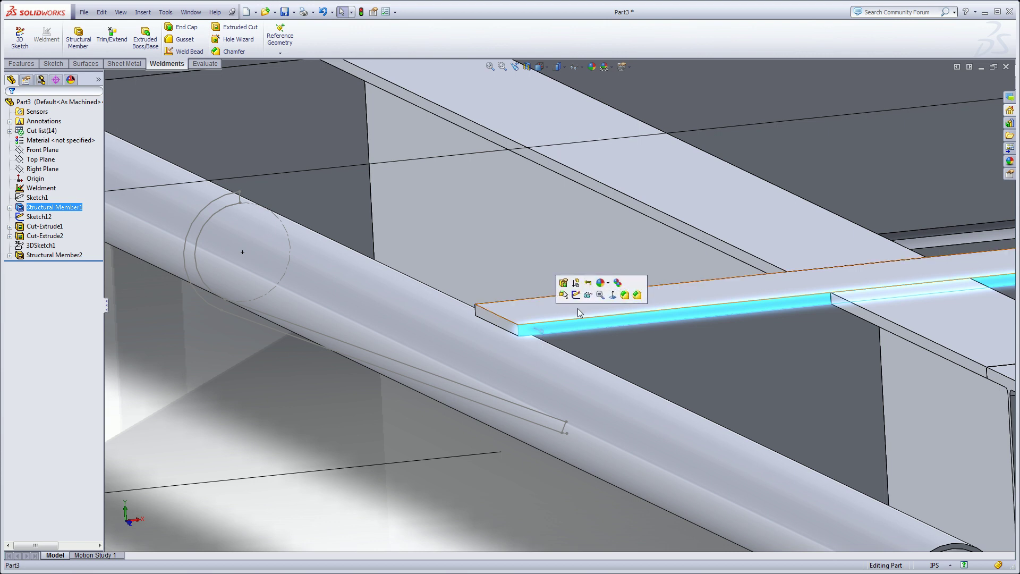
click(576, 295)
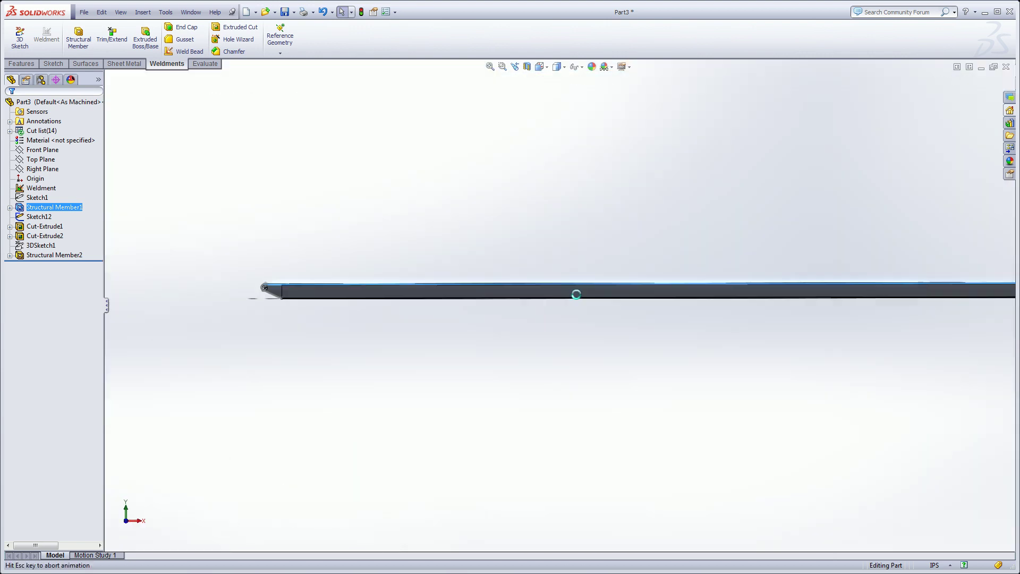
key(space)
click(567, 283)
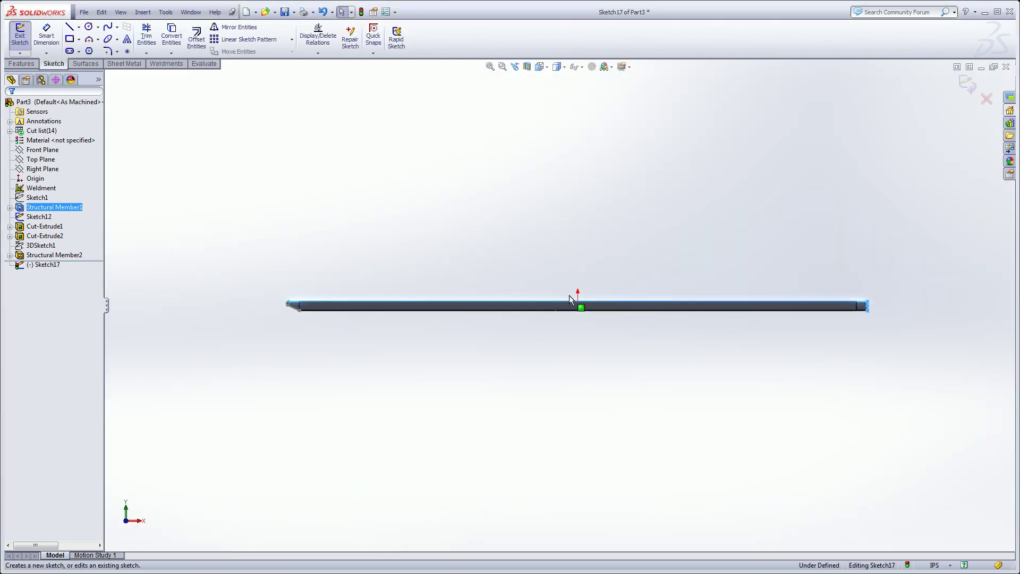
click(279, 349)
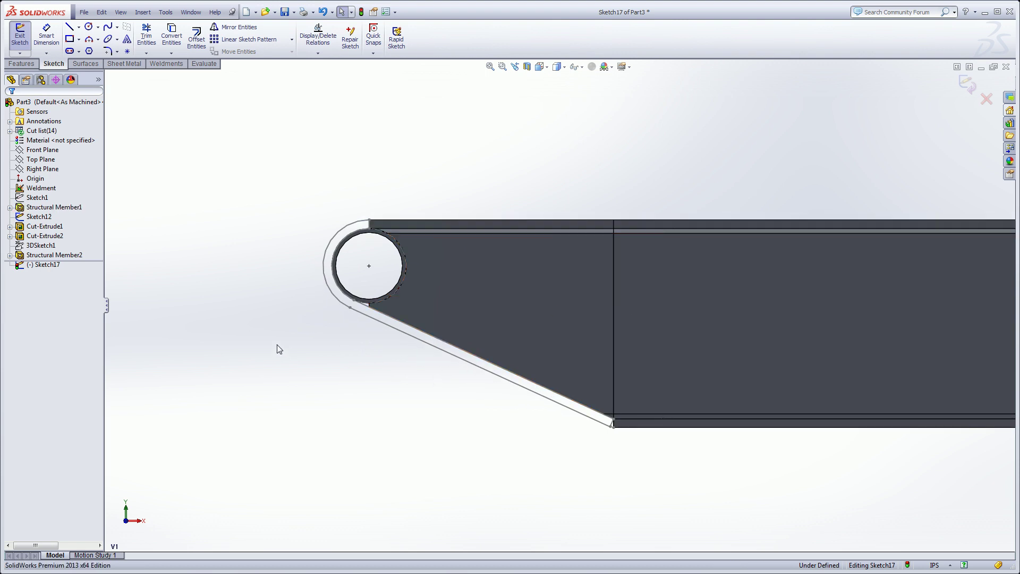
Step: Convert the entities of the round end profile in Sketch12 into the new sketch
click(37, 218)
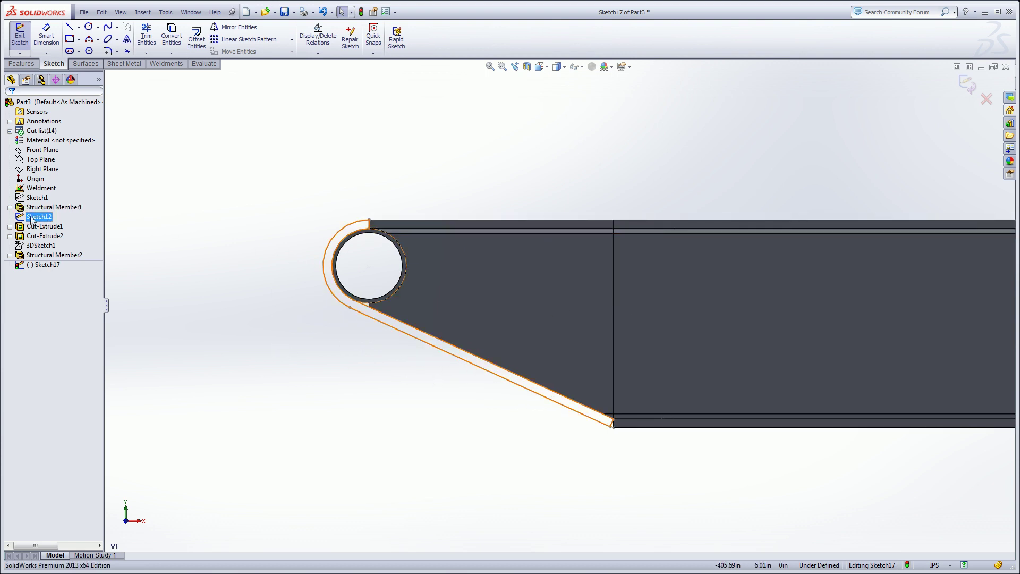
click(40, 222)
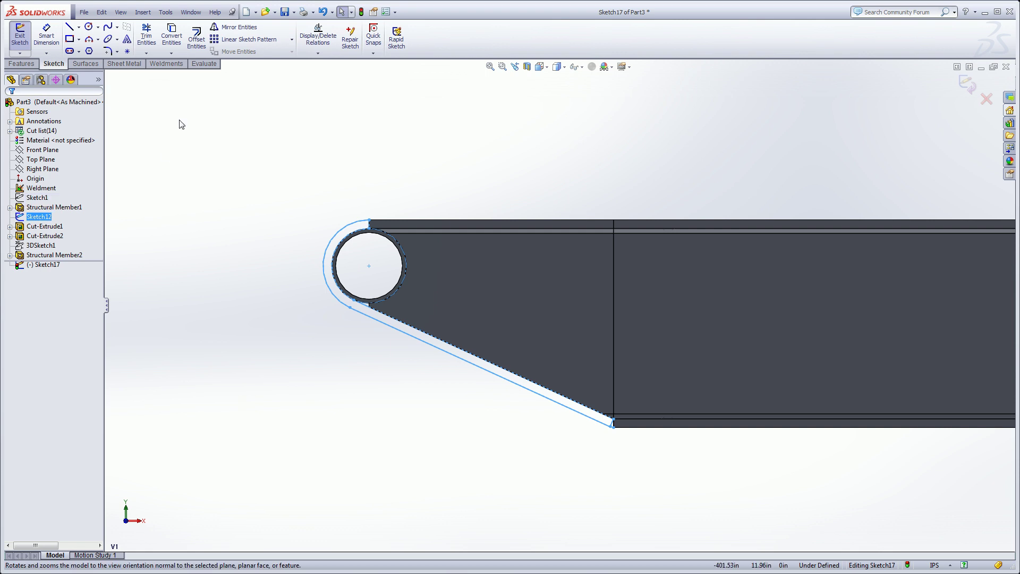
click(172, 36)
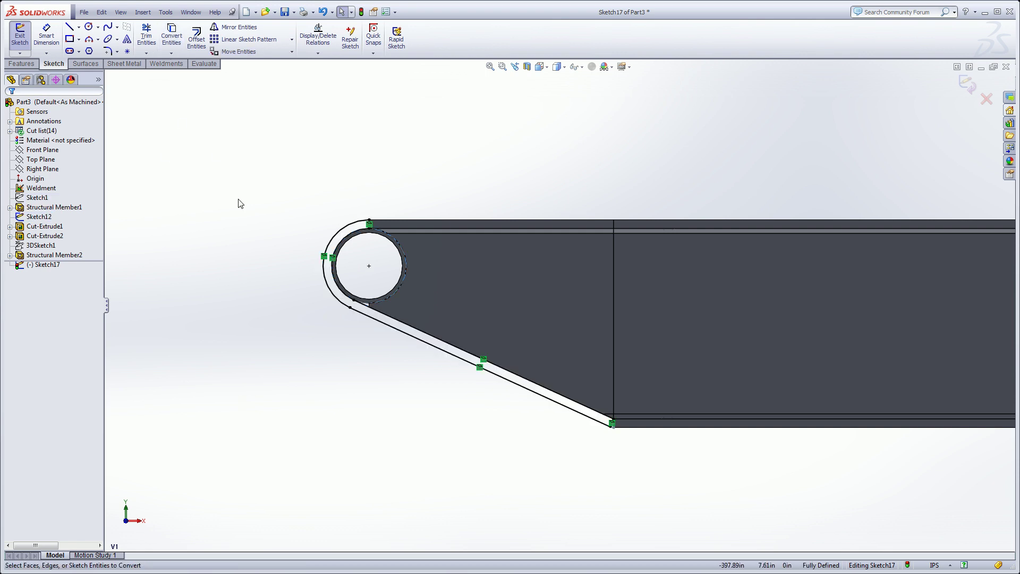
Step: Extrude the converted profile up to the opposite side face of the same beam's top flange, without merging the result
mouse_move(345, 216)
middle_down()
mouse_move(464, 333)
mouse_move(627, 412)
middle_up()
scroll(319, 318, down, 3)
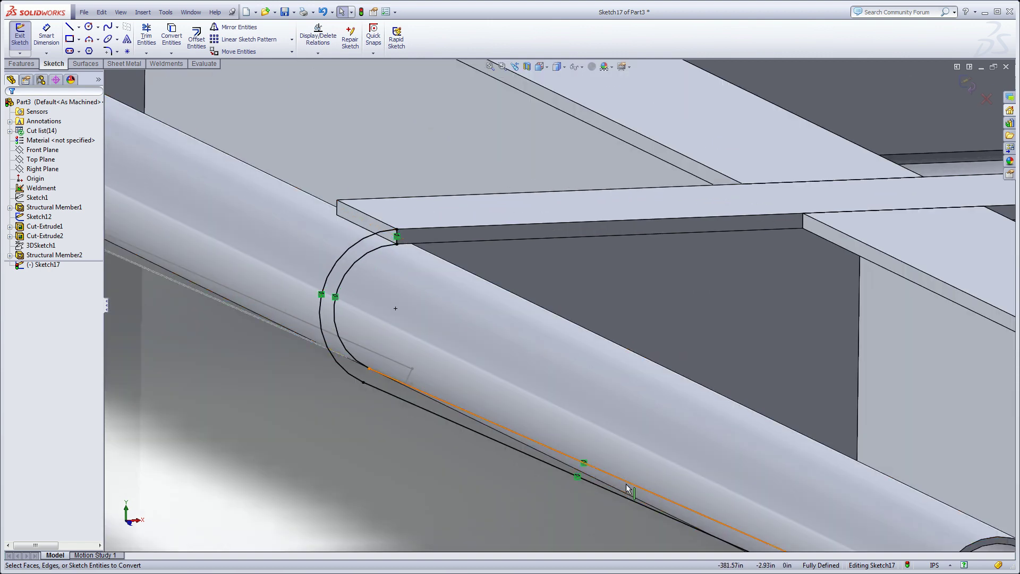
scroll(616, 470, up, 3)
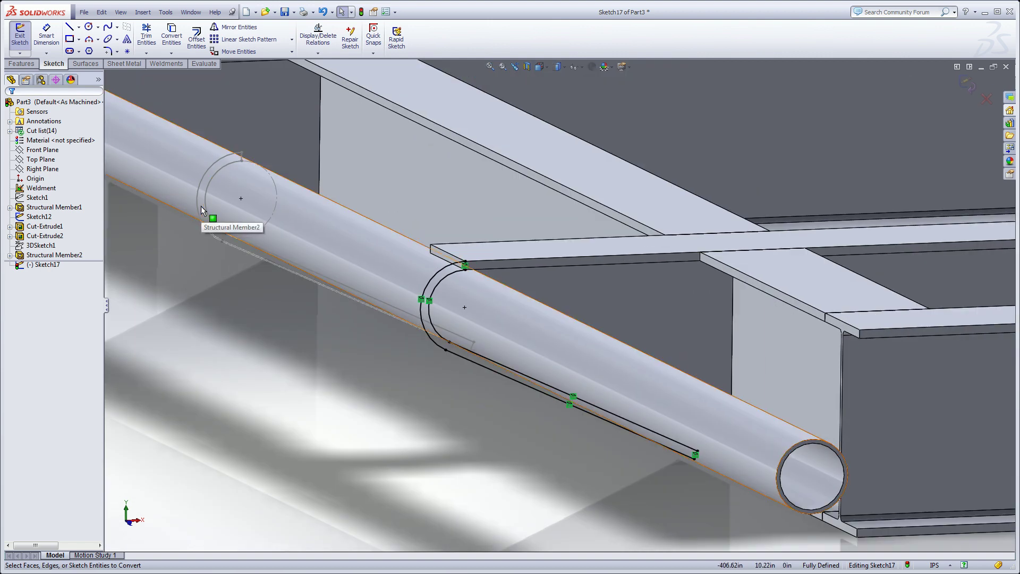
click(643, 438)
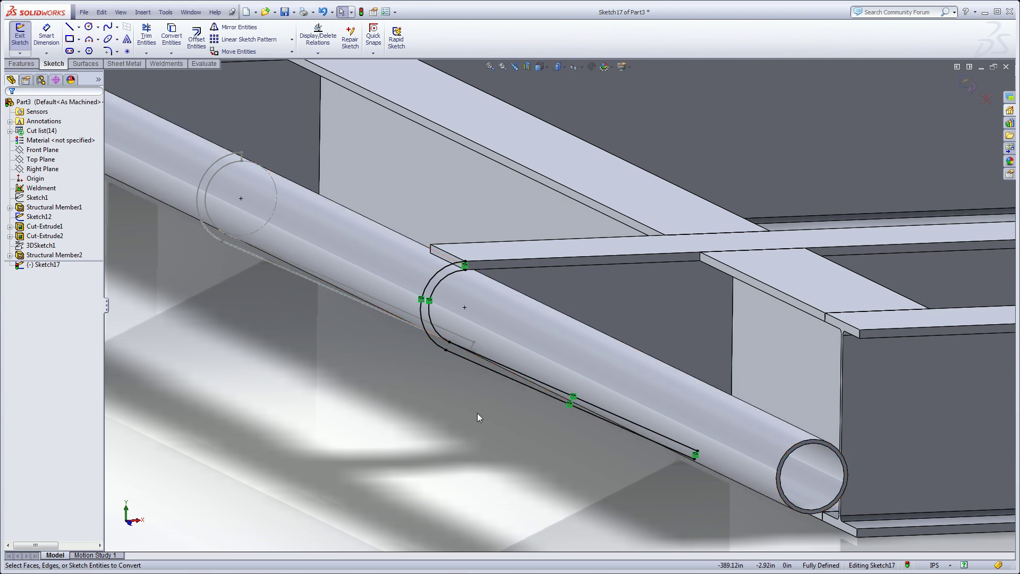
click(21, 64)
click(24, 36)
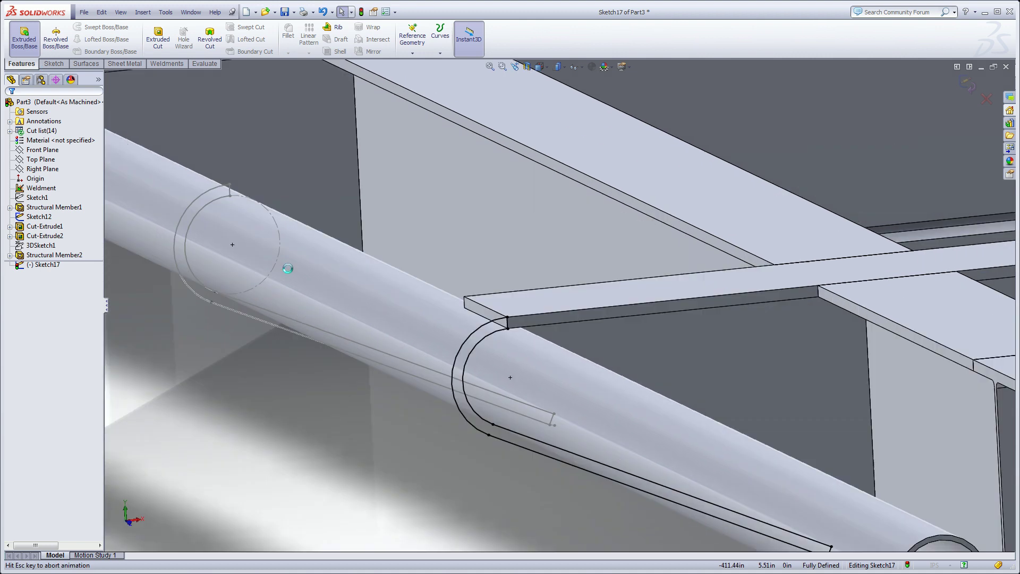
click(73, 168)
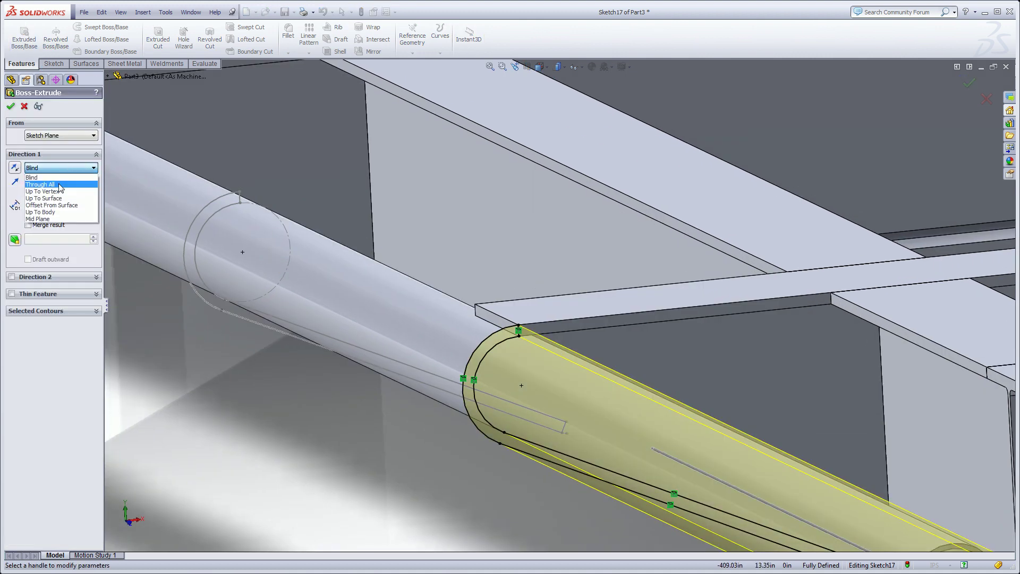
click(46, 202)
middle_drag(474, 315, 770, 350)
middle_drag(872, 365, 827, 334)
click(918, 345)
middle_drag(767, 387, 540, 273)
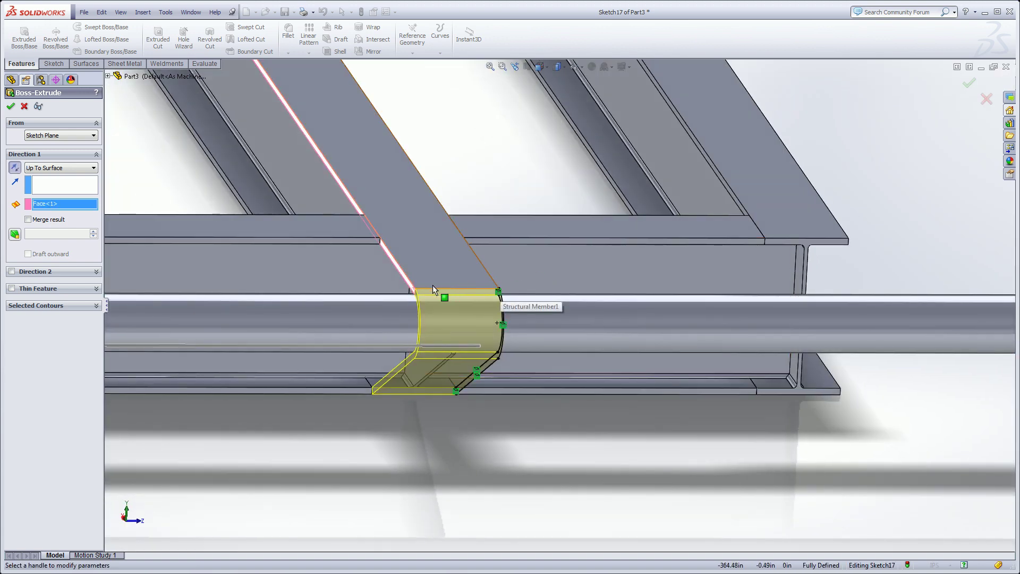
click(10, 107)
Step: Start a sketch on the pipe's near ring-shaped end face, seen in the saved view v1
middle_drag(439, 434, 260, 280)
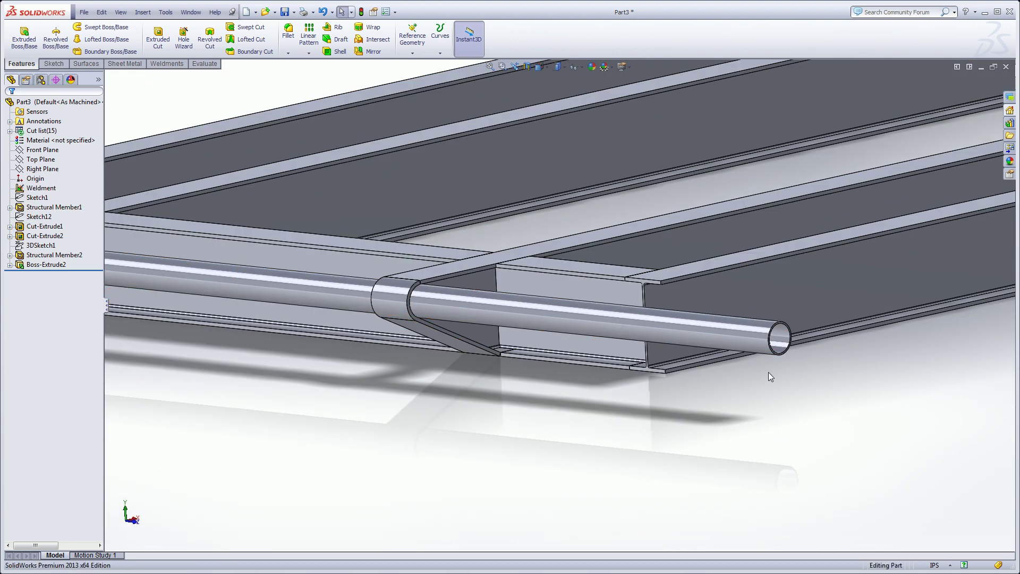
scroll(775, 345, down, 3)
scroll(685, 339, down, 2)
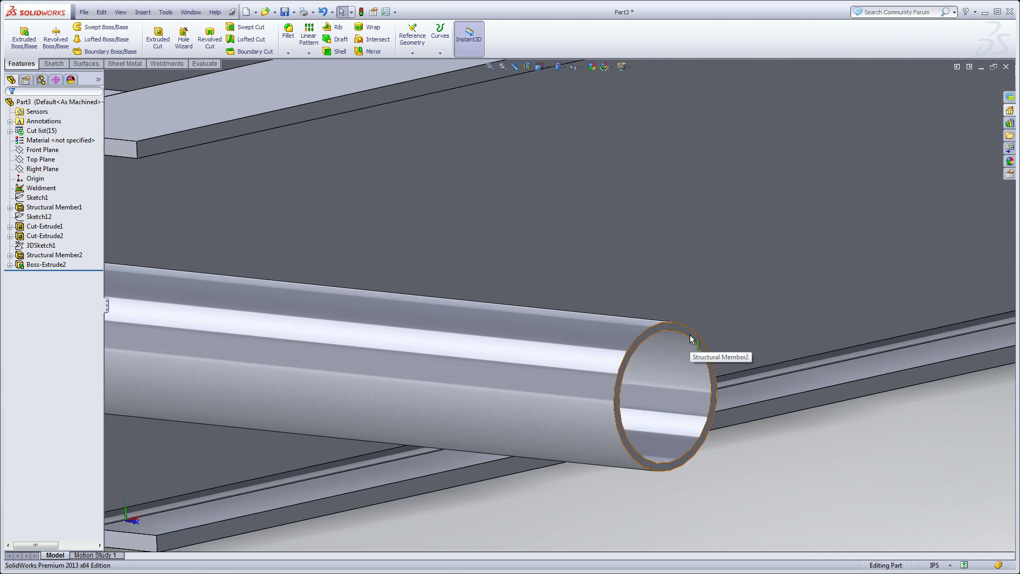
click(690, 338)
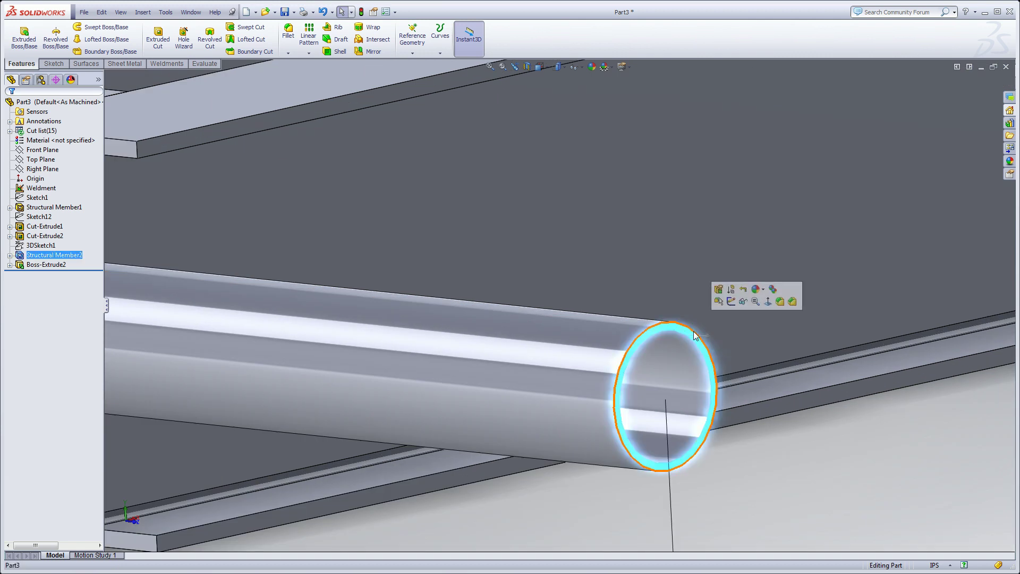
click(731, 303)
key(space)
text(V)
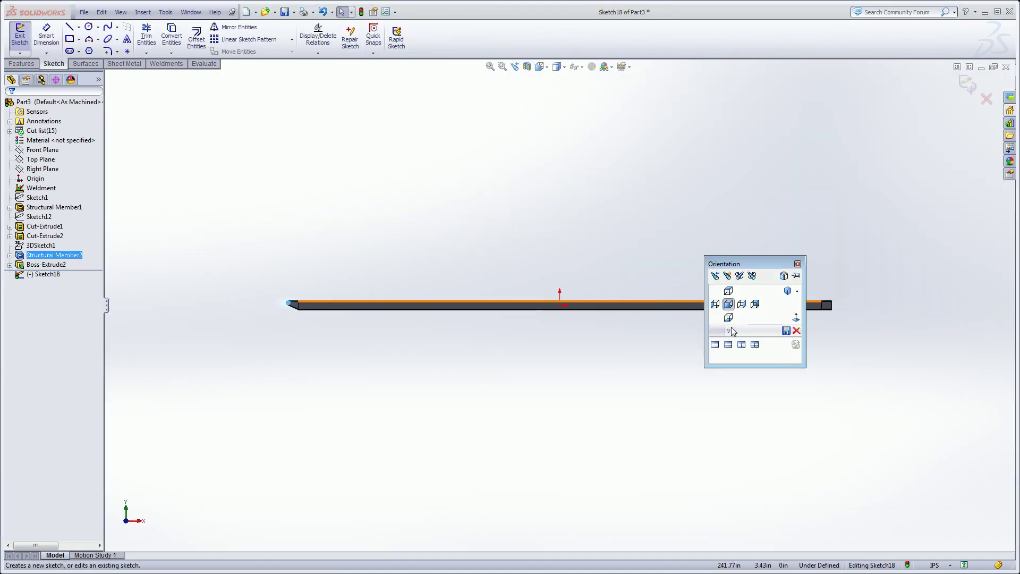
text(1)
key(Return)
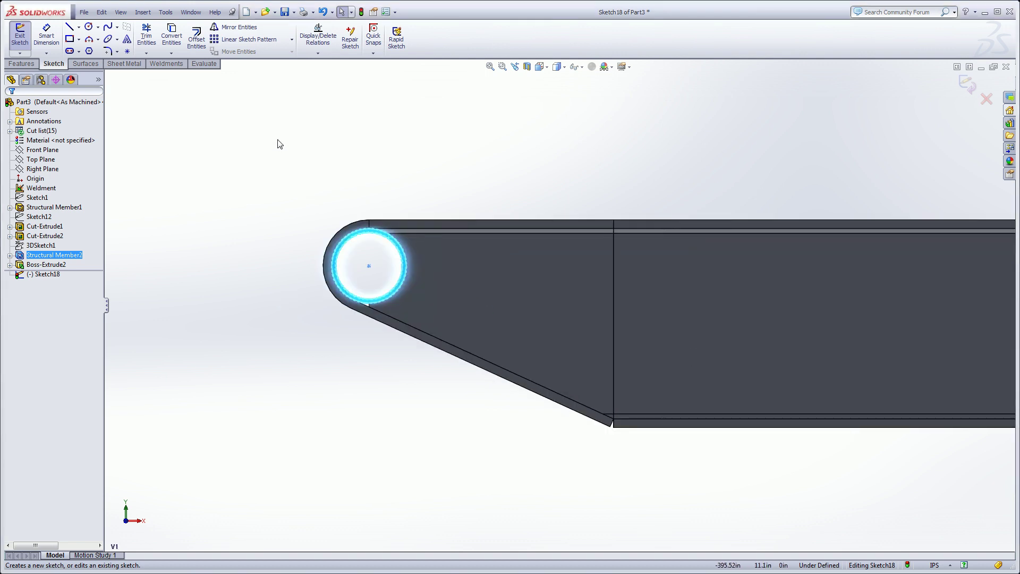
click(279, 143)
Step: Sketch a circle about 7.69 in in diameter around the pipe's end, centred on the pipe's axis
scroll(393, 242, down, 3)
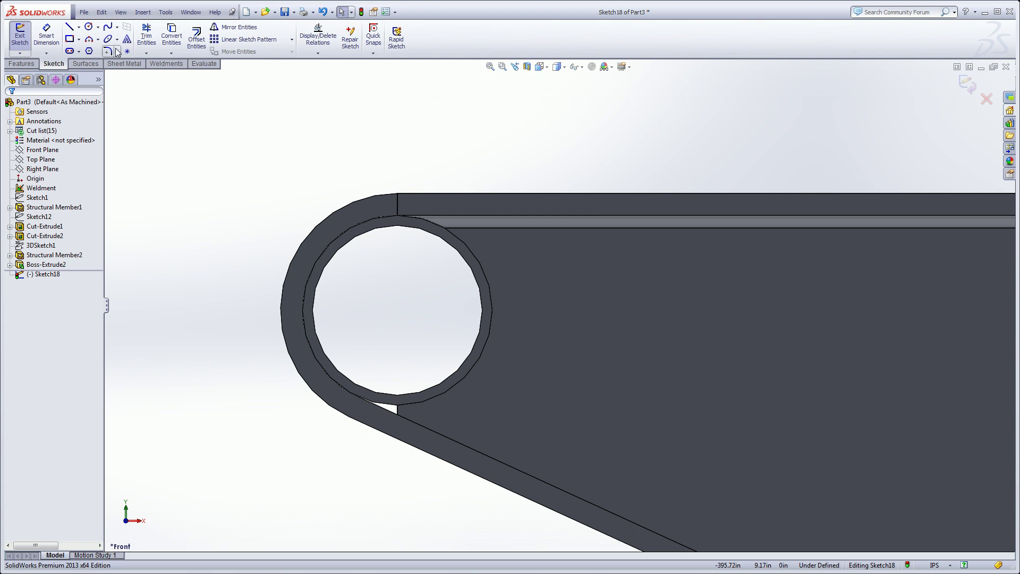
click(89, 27)
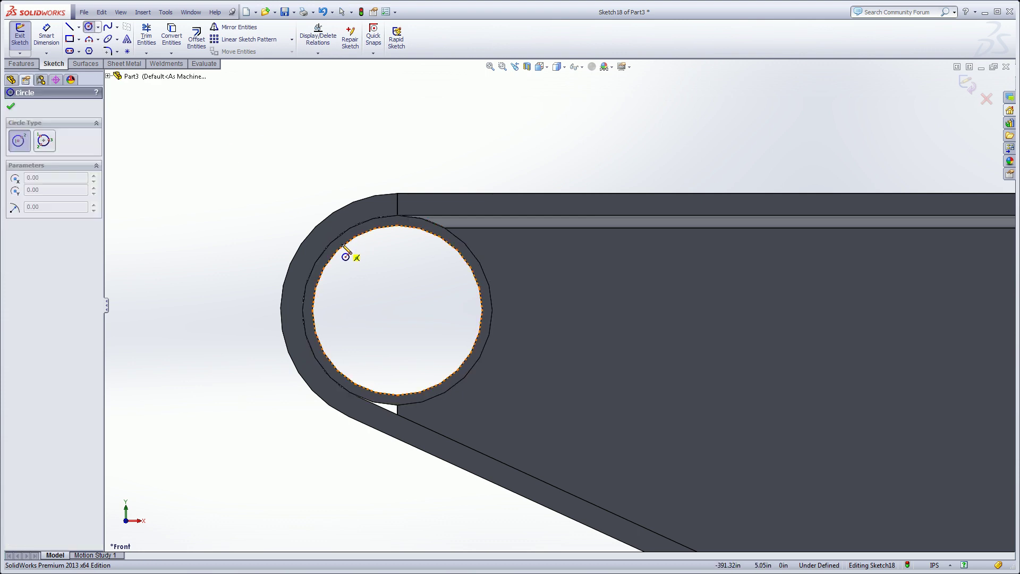
click(397, 310)
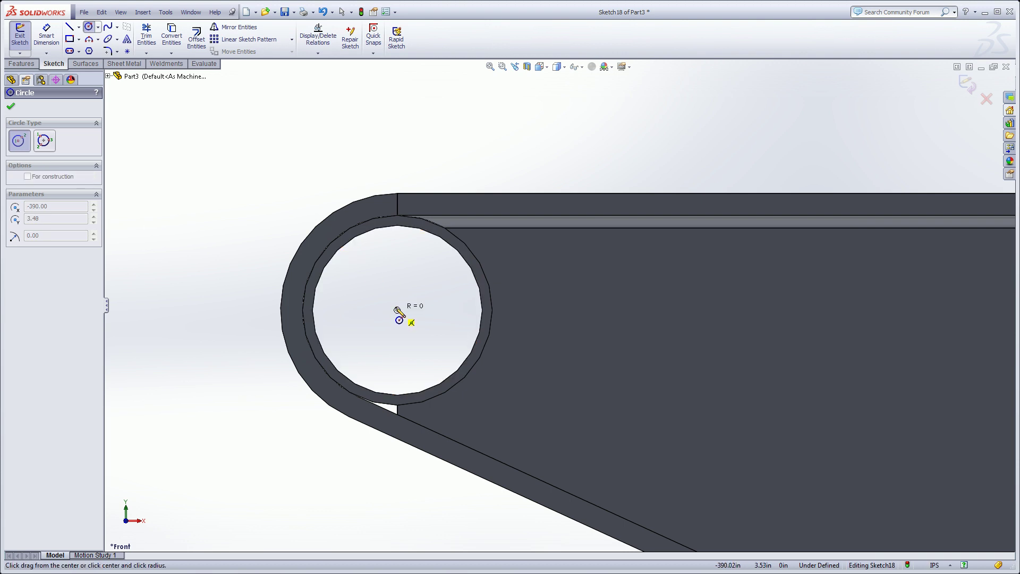
click(307, 179)
Step: Dimension the circle around the pipe's end to a diameter of 7 in
right_drag(211, 228, 205, 160)
click(279, 200)
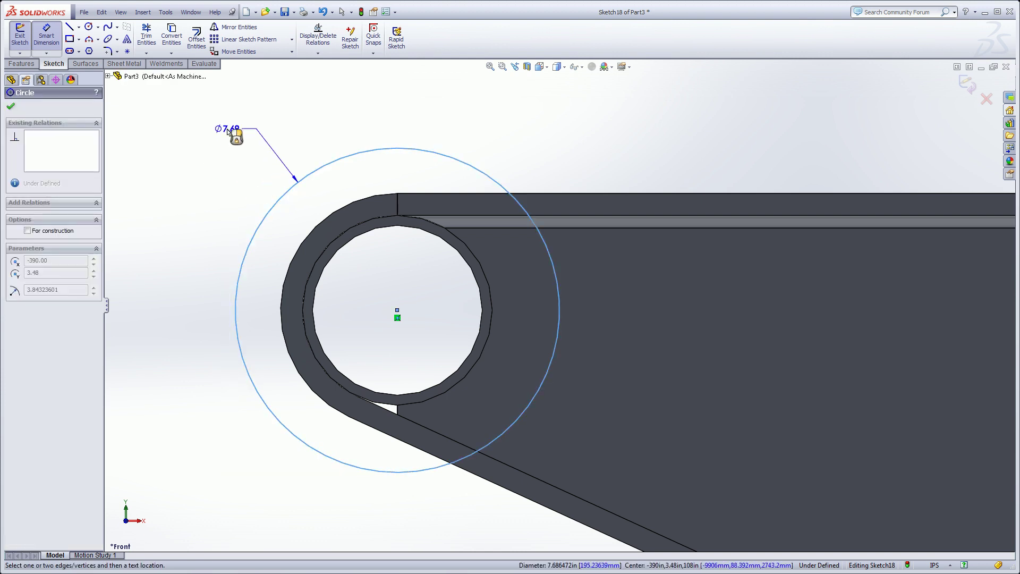
click(228, 129)
text(7)
key(Return)
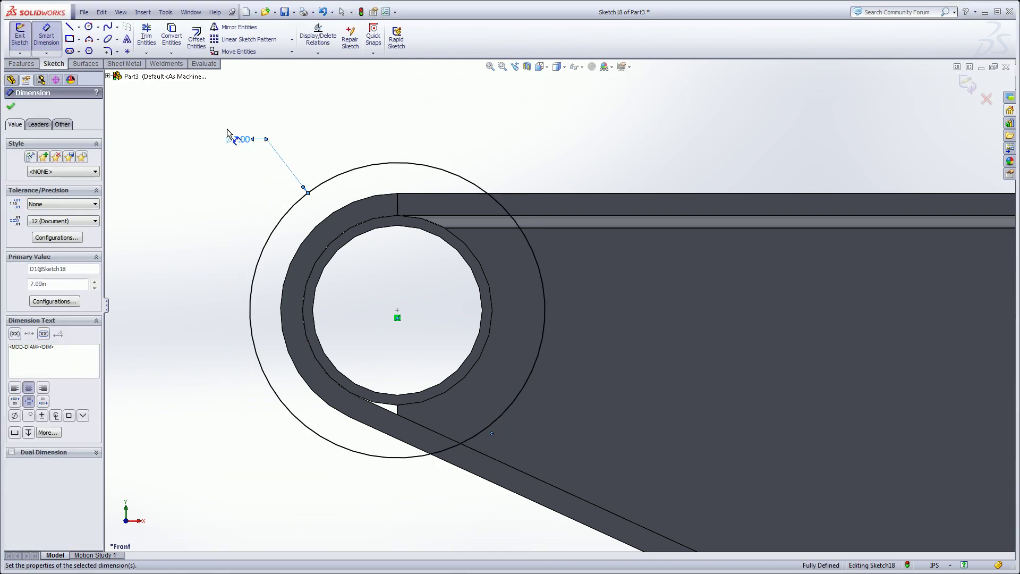
Step: Extrude the circle 0.5 in outward from the pipe's end as a separate round end plate, without merging the result
click(21, 63)
click(24, 38)
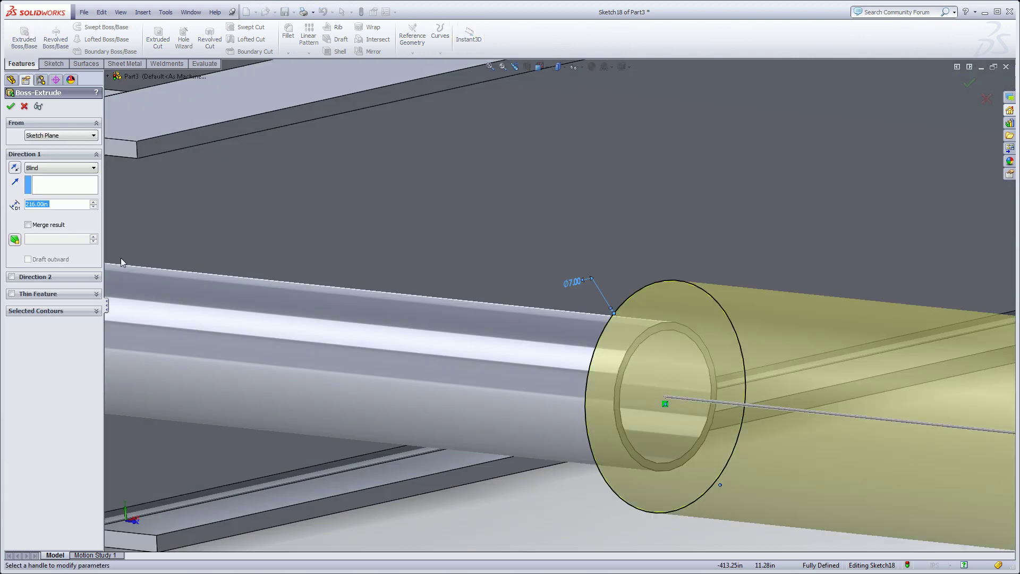
text(.5)
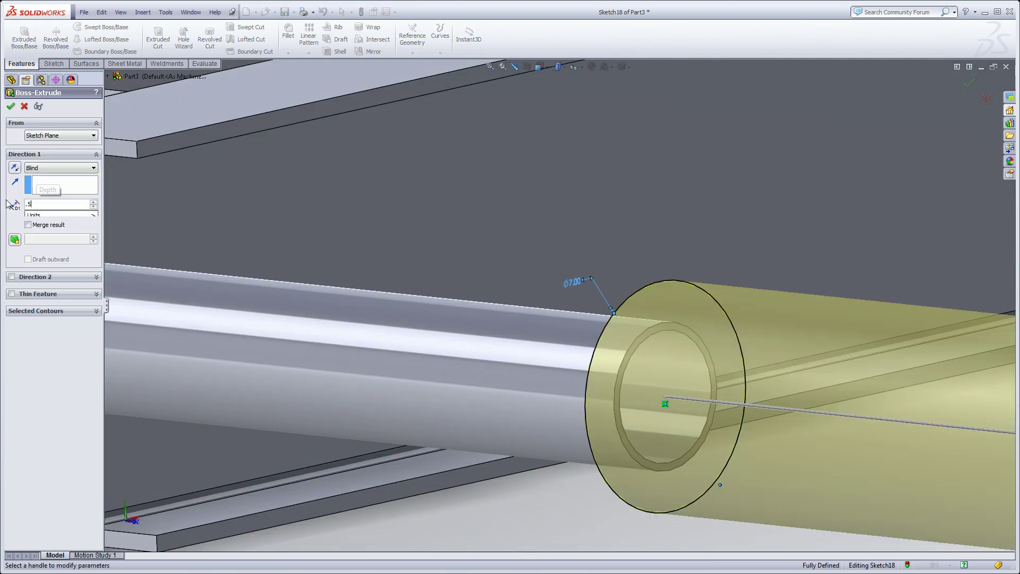
key(Return)
click(10, 105)
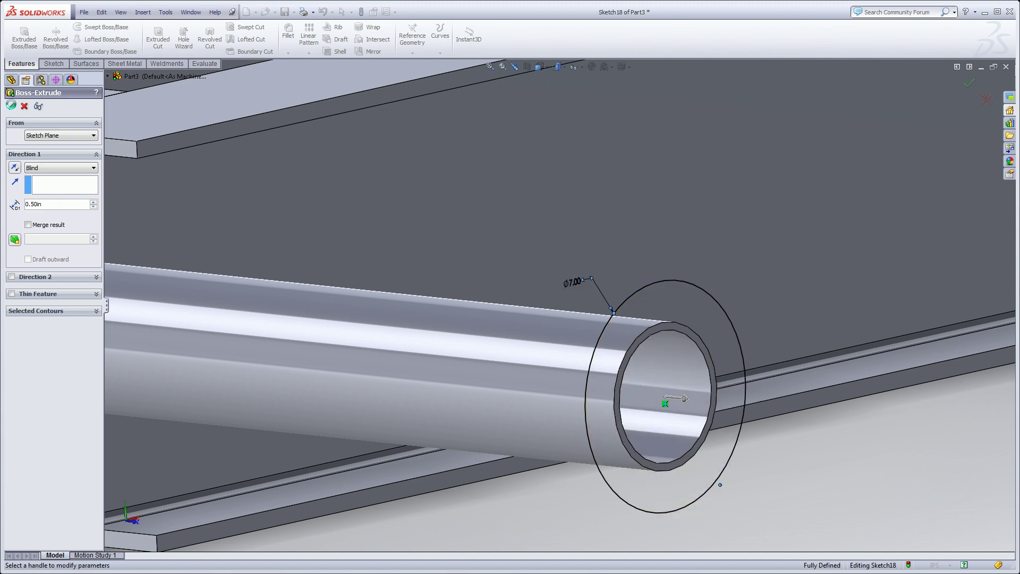
Step: Mirror the wrapped flange plate and the round end plate as bodies about the Front Plane, without merging solids
scroll(533, 380, up, 6)
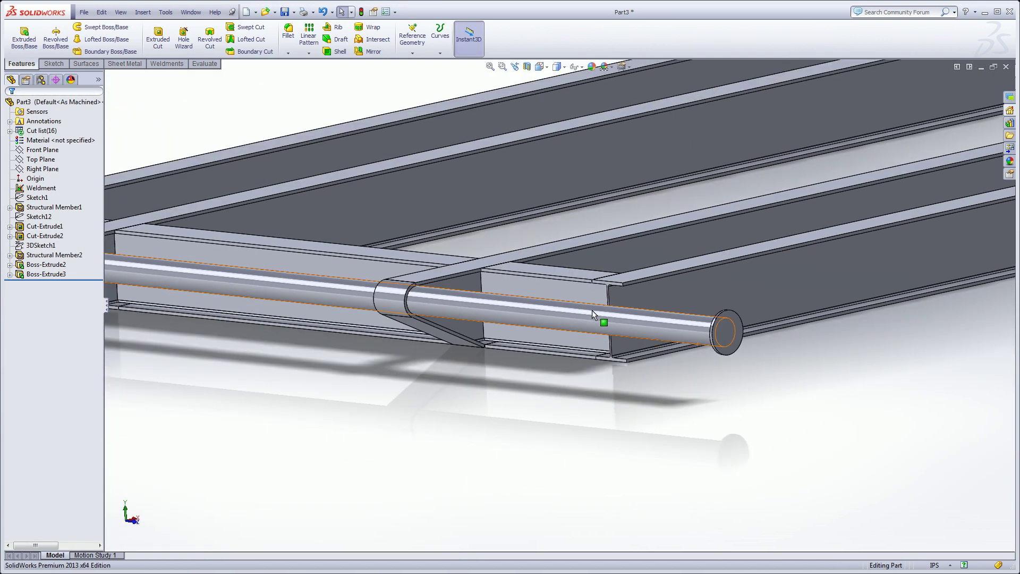
middle_drag(592, 310, 466, 302)
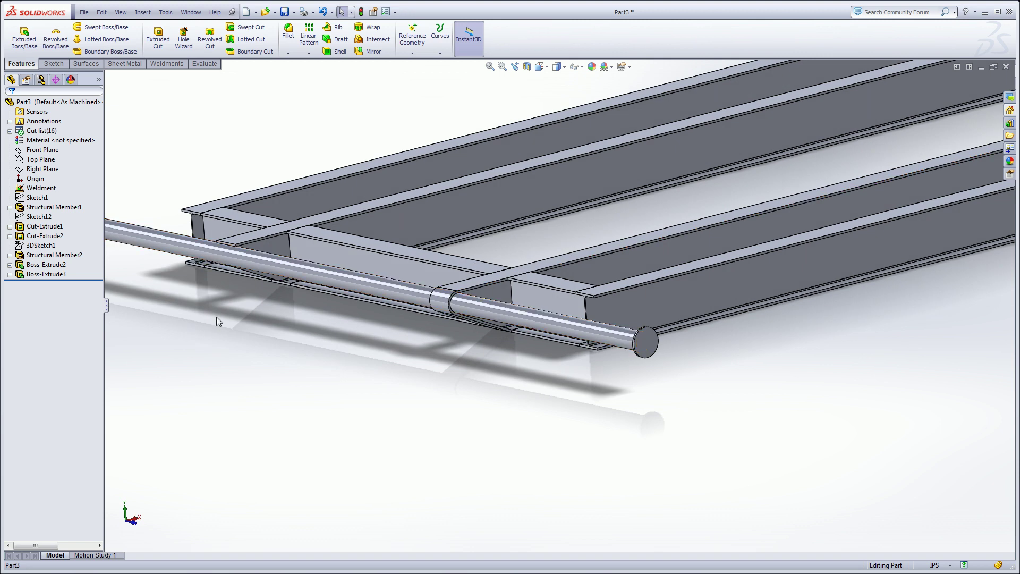
ctrl+middle_drag(215, 317, 388, 367)
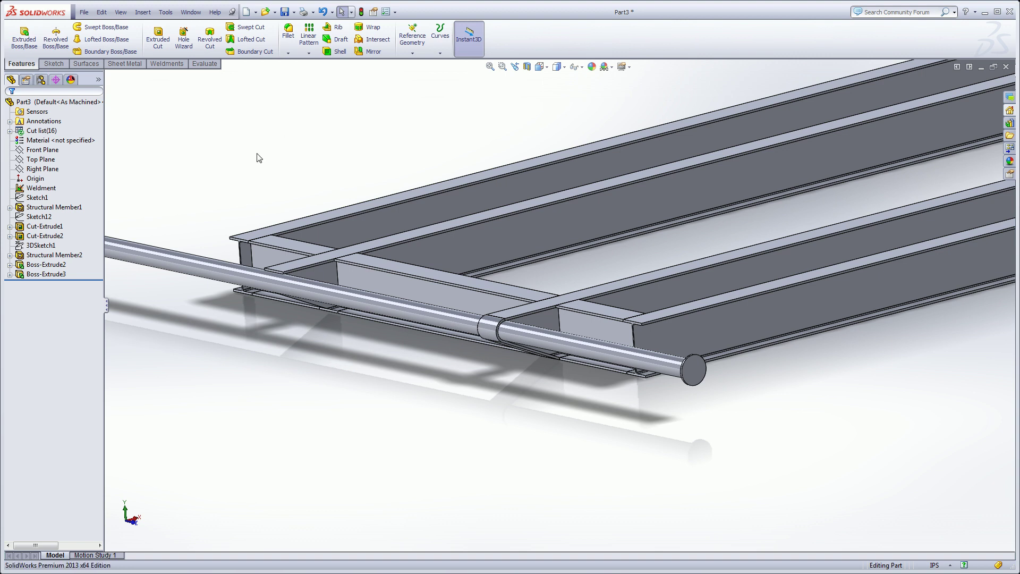
click(374, 52)
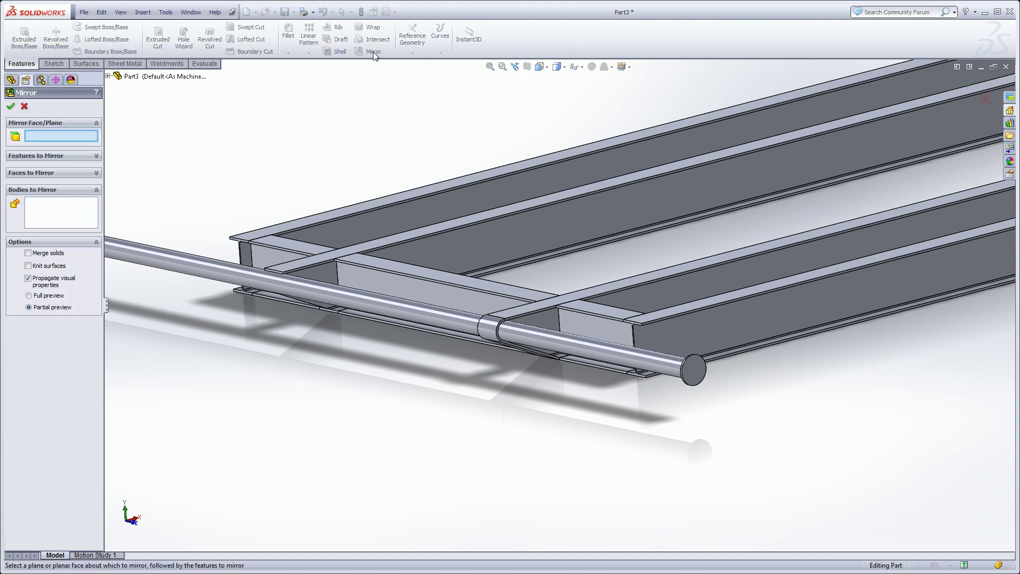
click(108, 76)
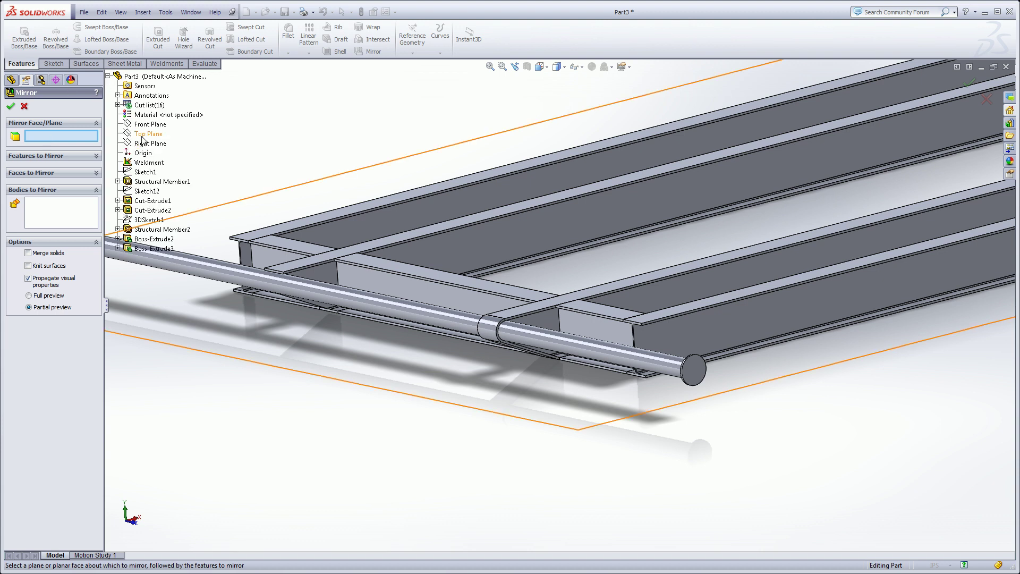
click(139, 125)
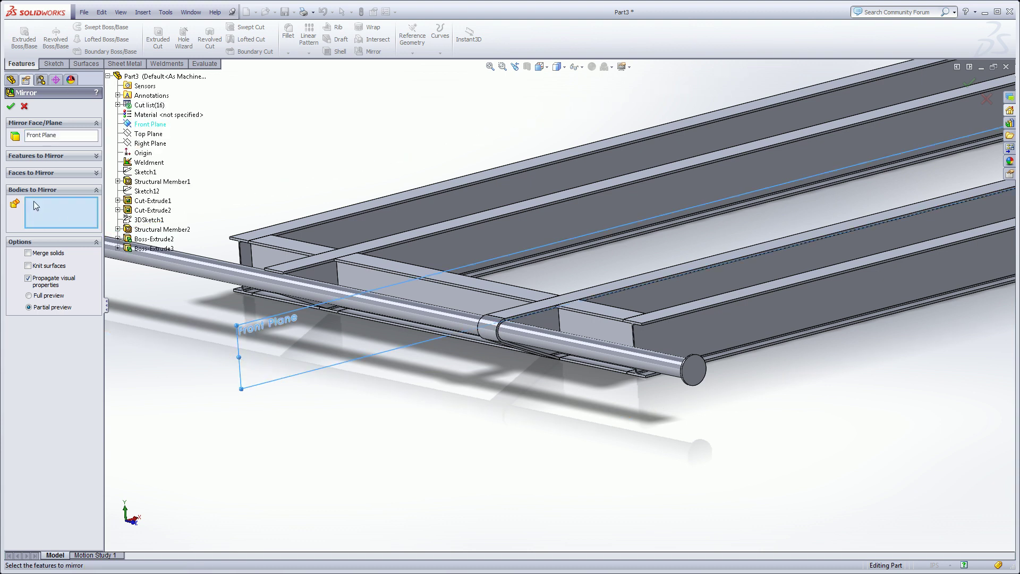
click(487, 332)
click(693, 371)
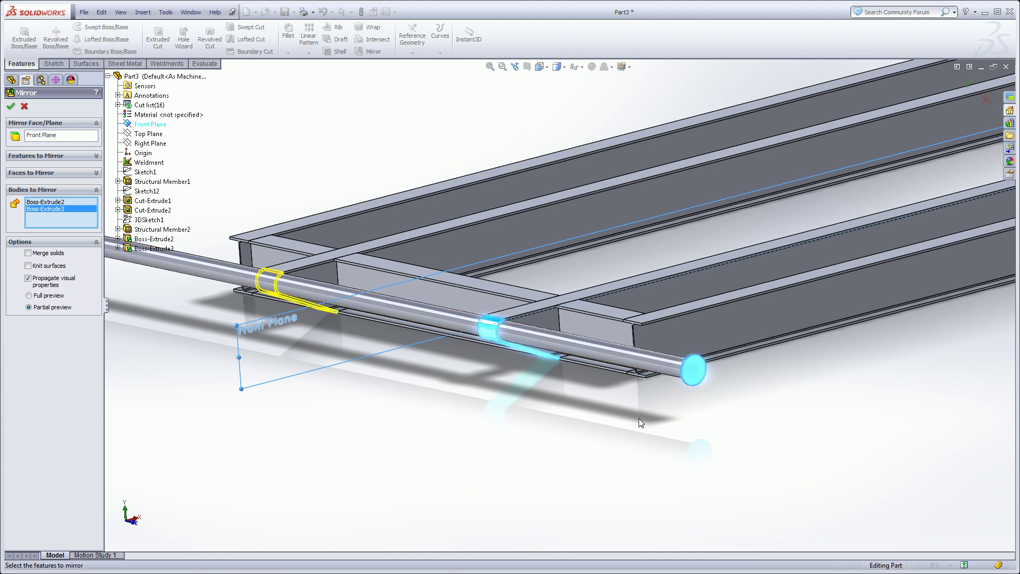
scroll(492, 397, up, 2)
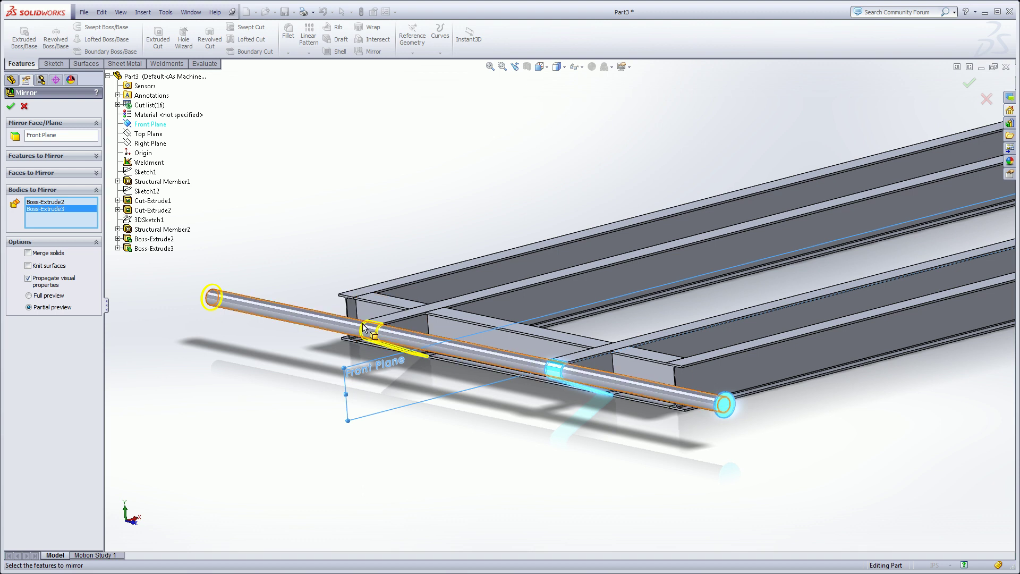
click(12, 107)
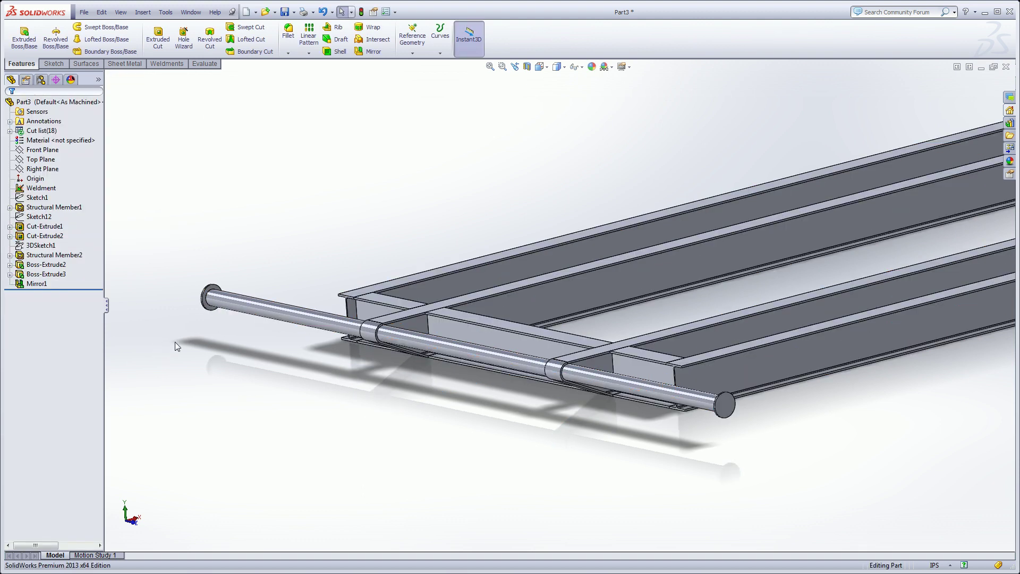
Step: Mirror the features Cut-Extrude1 and Cut-Extrude2 about the Right Plane to shape the inner beams' opposite ends
scroll(414, 336, up, 6)
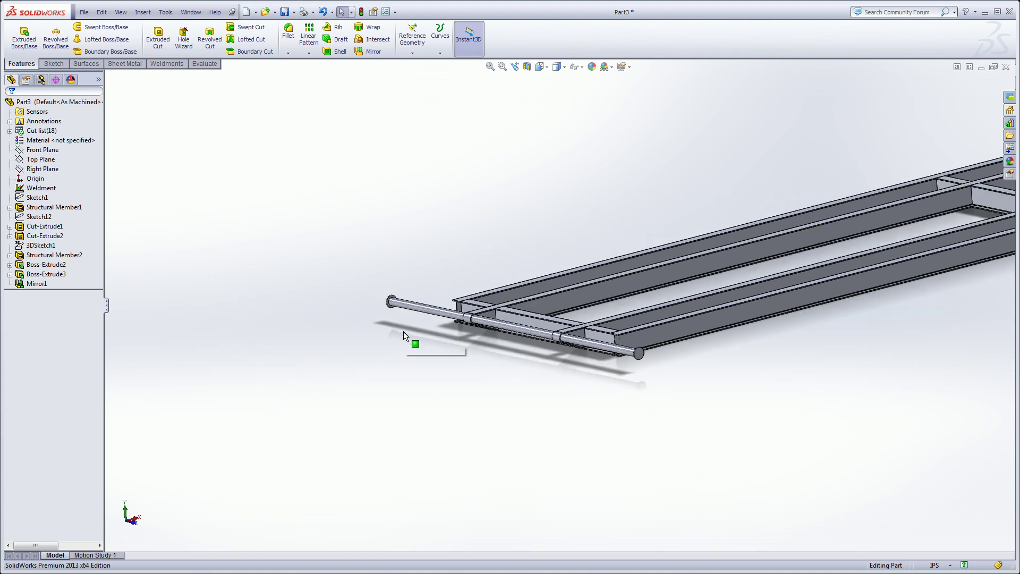
middle_drag(476, 333, 769, 250)
scroll(769, 249, down, 3)
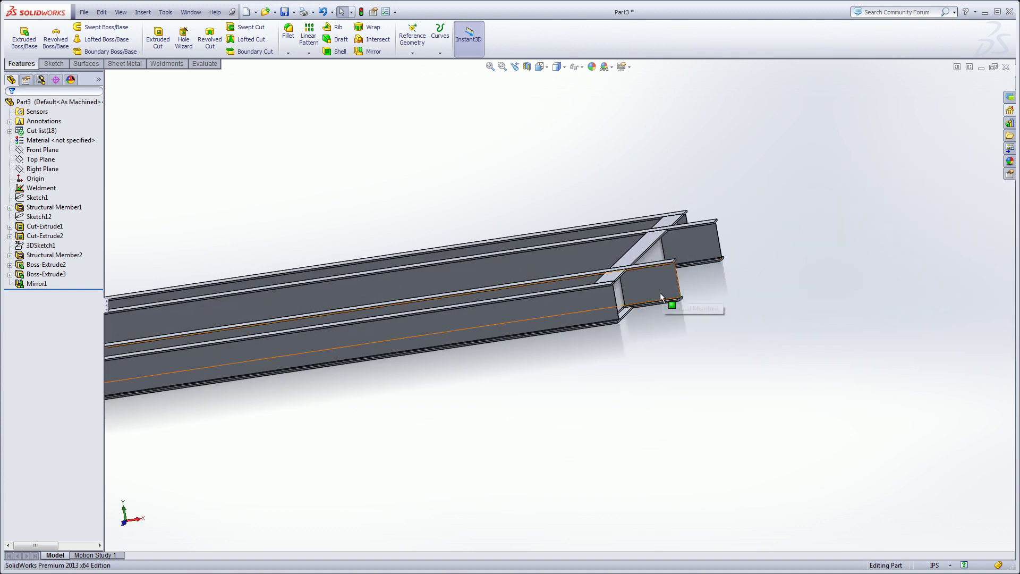
scroll(667, 300, up, 5)
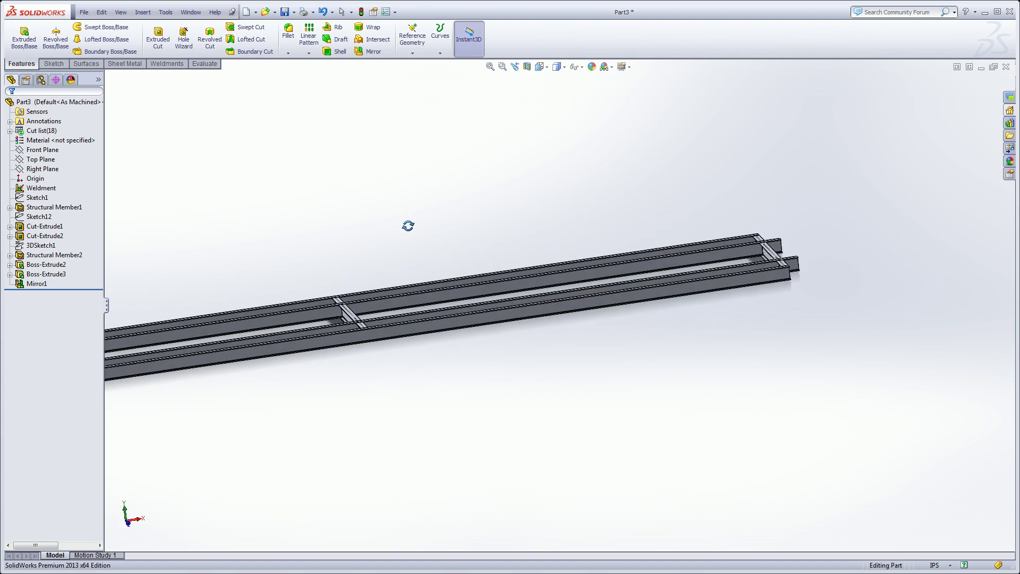
ctrl+middle_drag(358, 230, 494, 244)
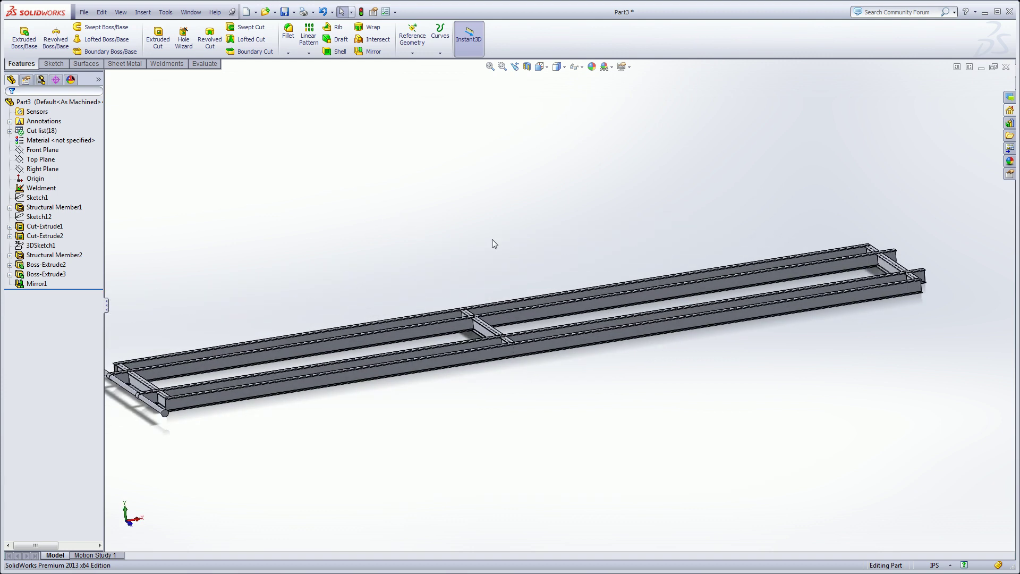
click(371, 53)
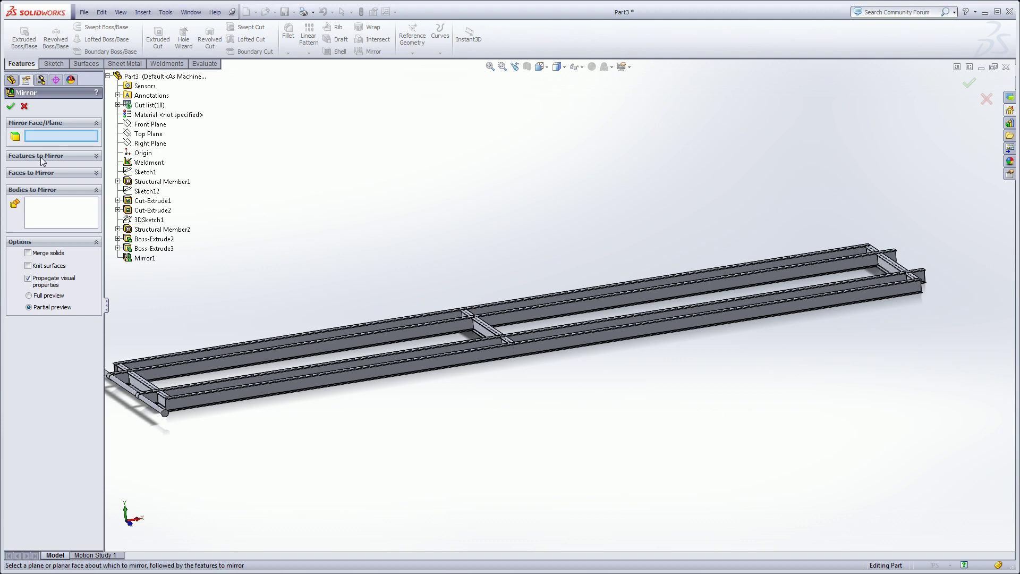
click(43, 156)
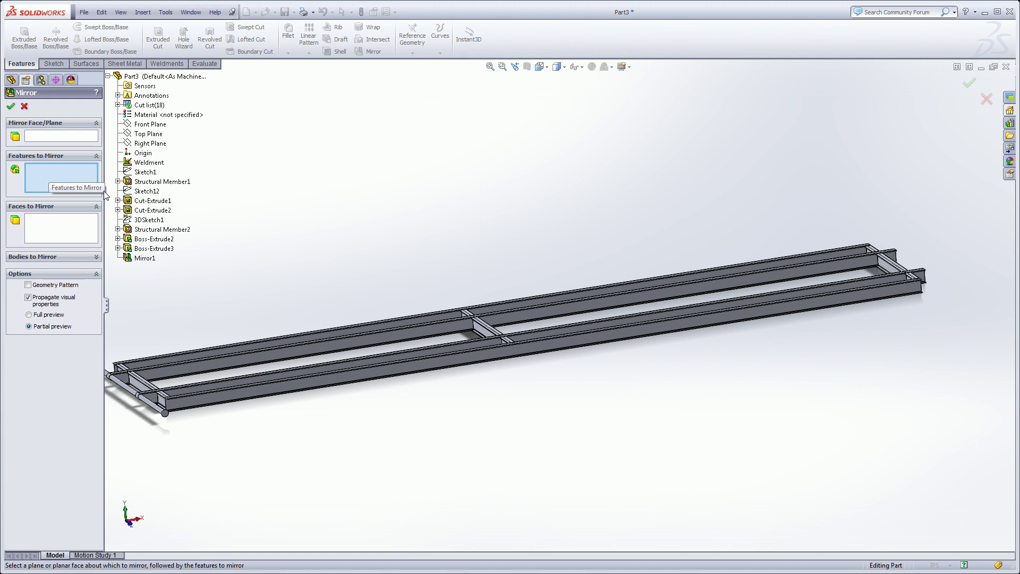
click(152, 200)
click(136, 211)
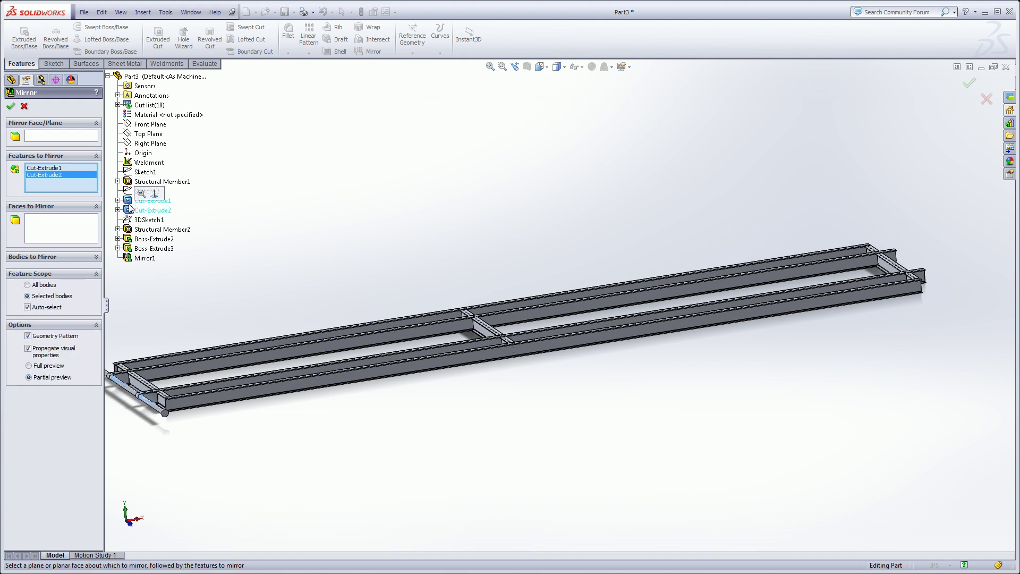
click(42, 139)
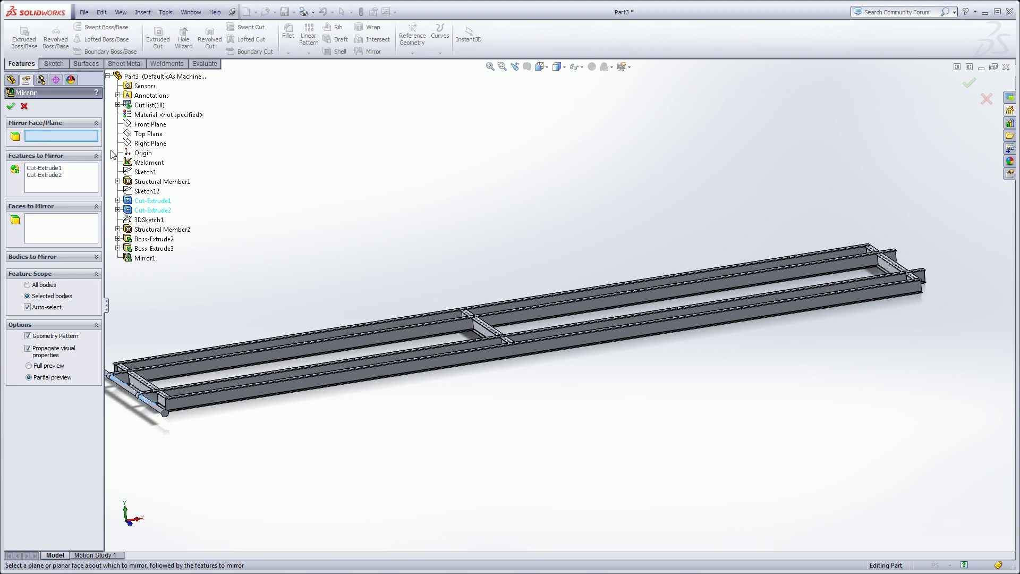
click(144, 144)
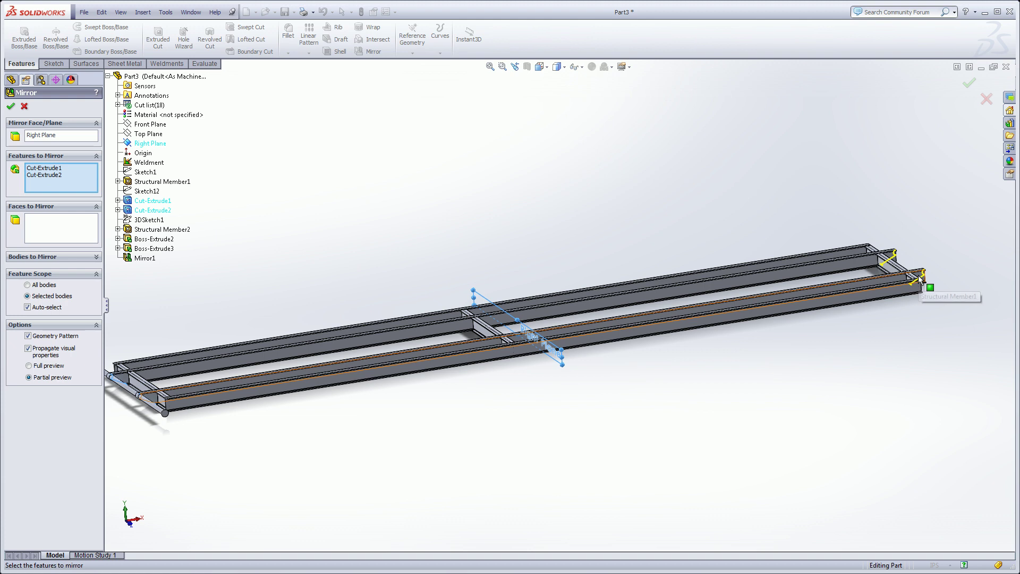
click(11, 108)
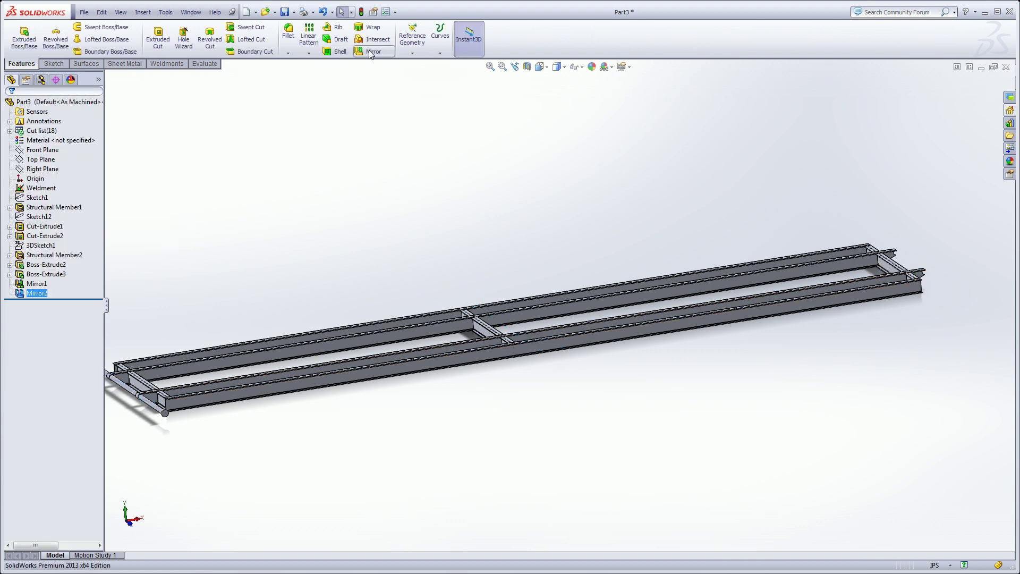
Step: Mirror the cross pipe, both wrapped flange plates and both round end plates as bodies about the Right Plane to the skid's opposite end
click(372, 51)
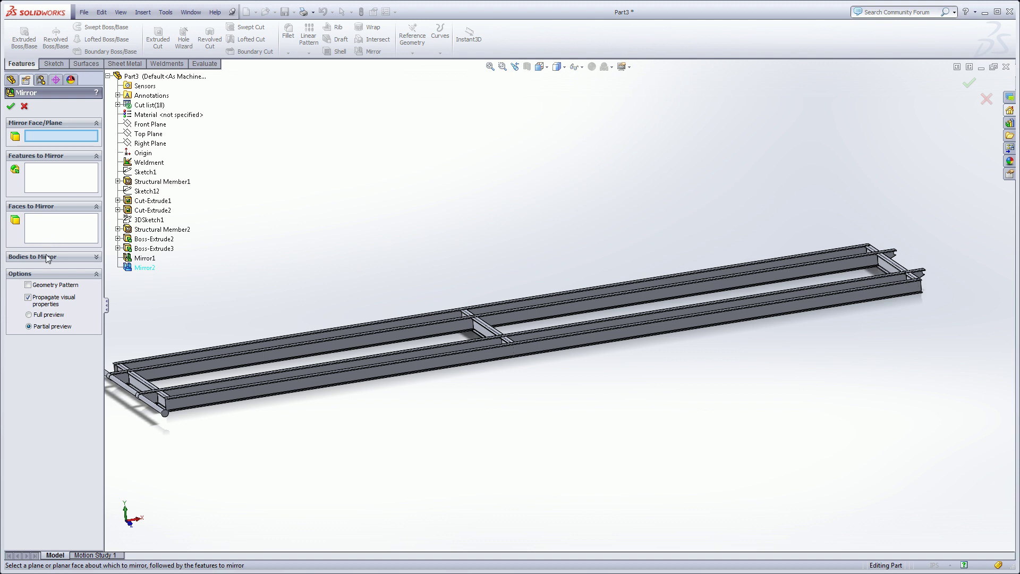
click(45, 257)
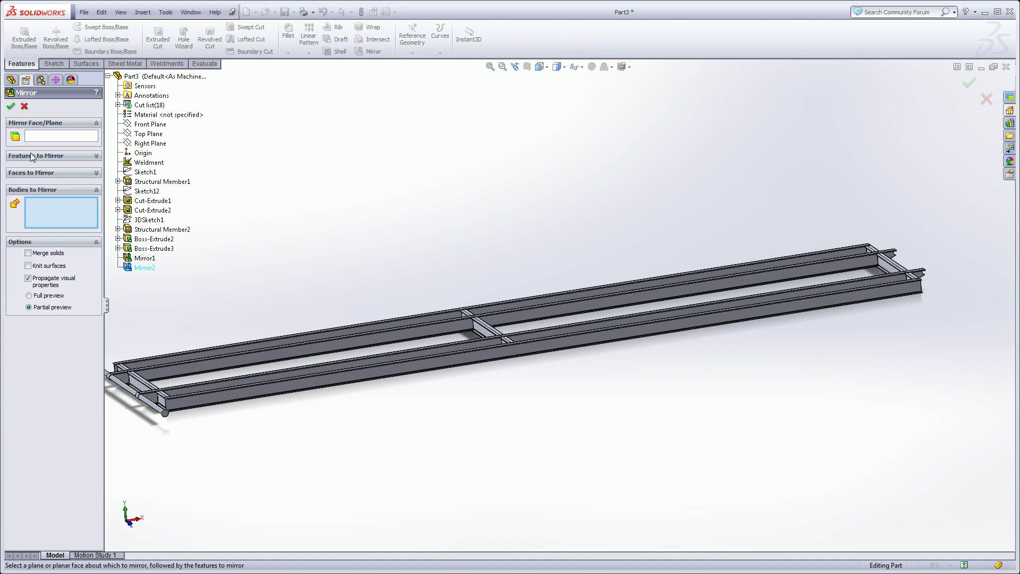
scroll(148, 415, down, 5)
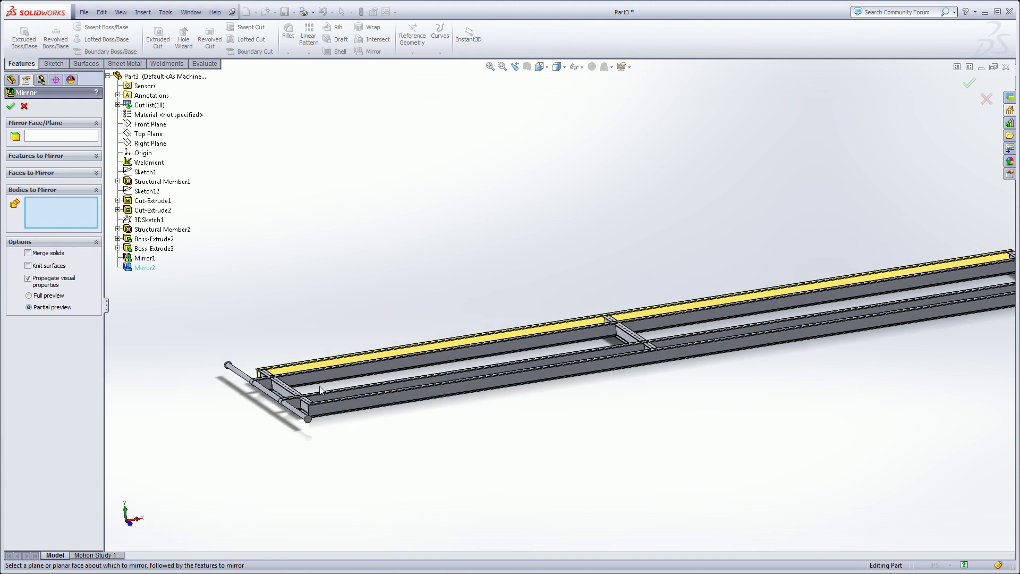
click(428, 430)
click(342, 369)
click(346, 375)
click(259, 320)
ctrl+middle_drag(237, 258, 307, 292)
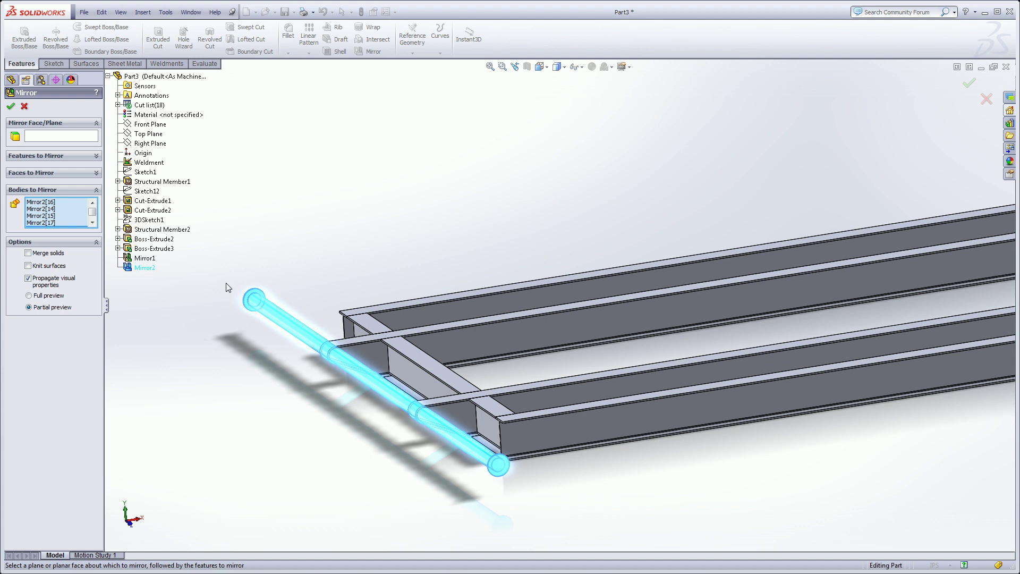
scroll(464, 259, up, 3)
ctrl+middle_drag(463, 259, 296, 274)
scroll(364, 271, up, 3)
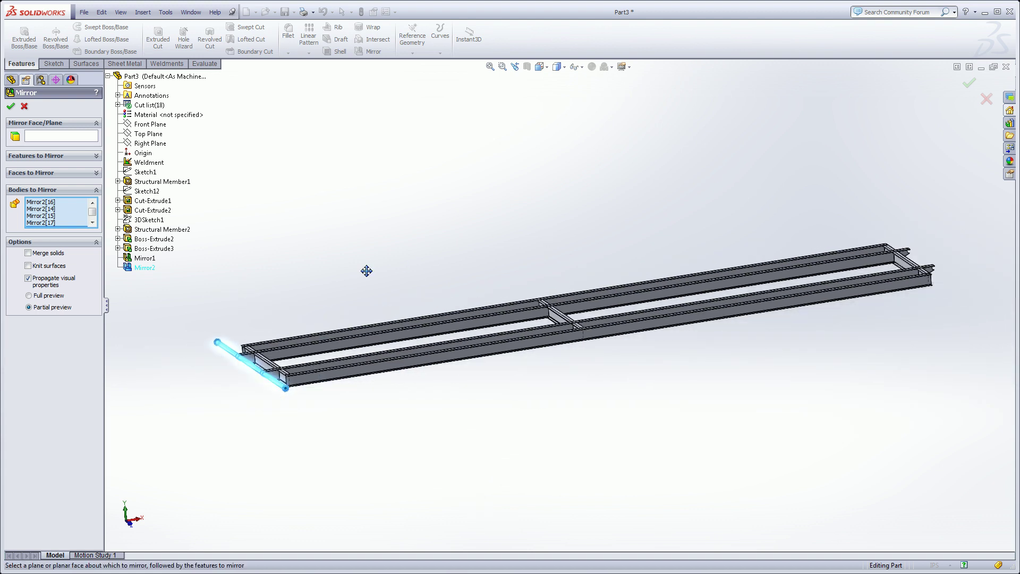
click(33, 137)
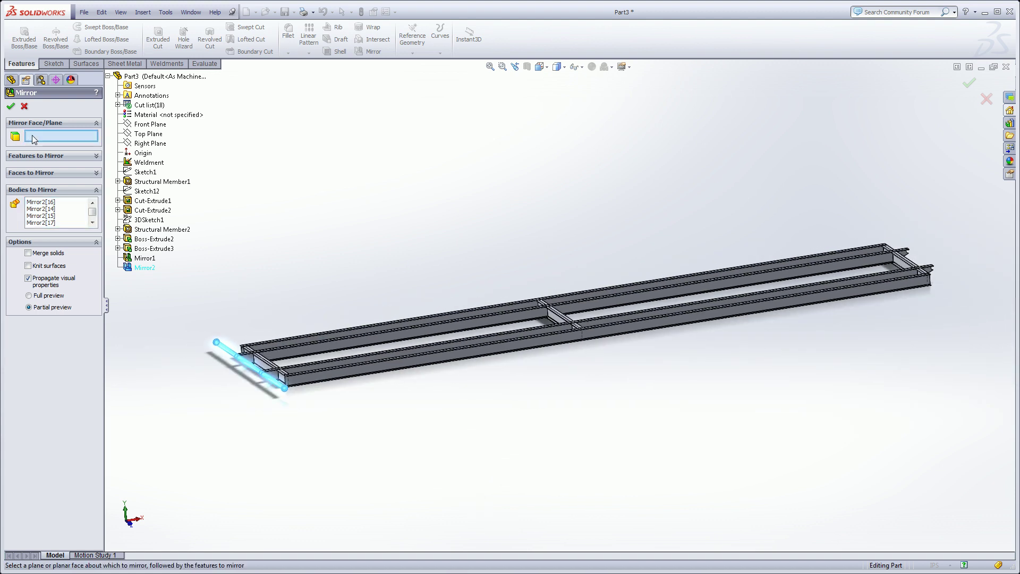
click(144, 143)
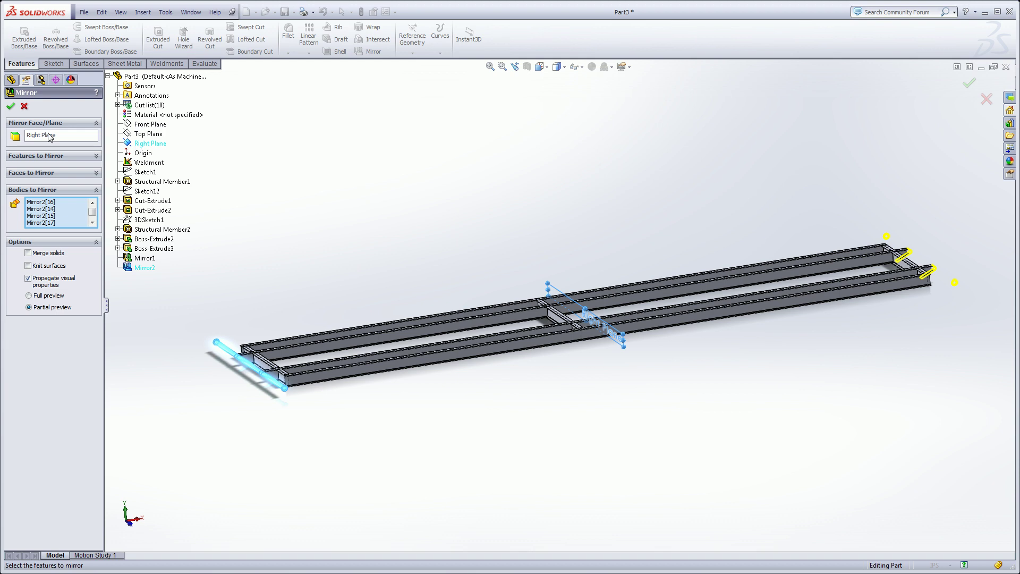
click(11, 106)
click(455, 194)
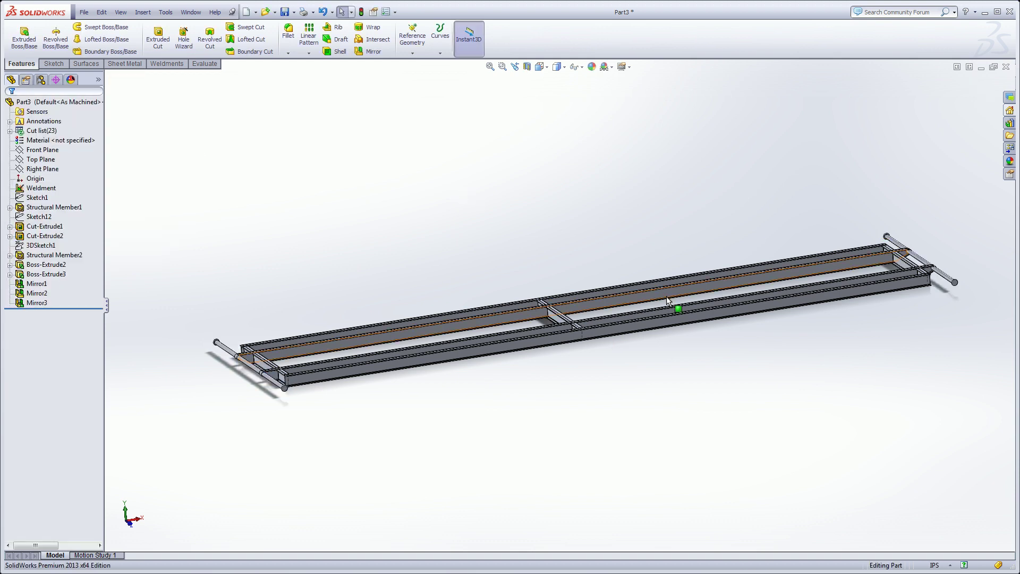
Step: Expand the cut list and update it to group the frame's bodies into cut list items
scroll(274, 394, down, 2)
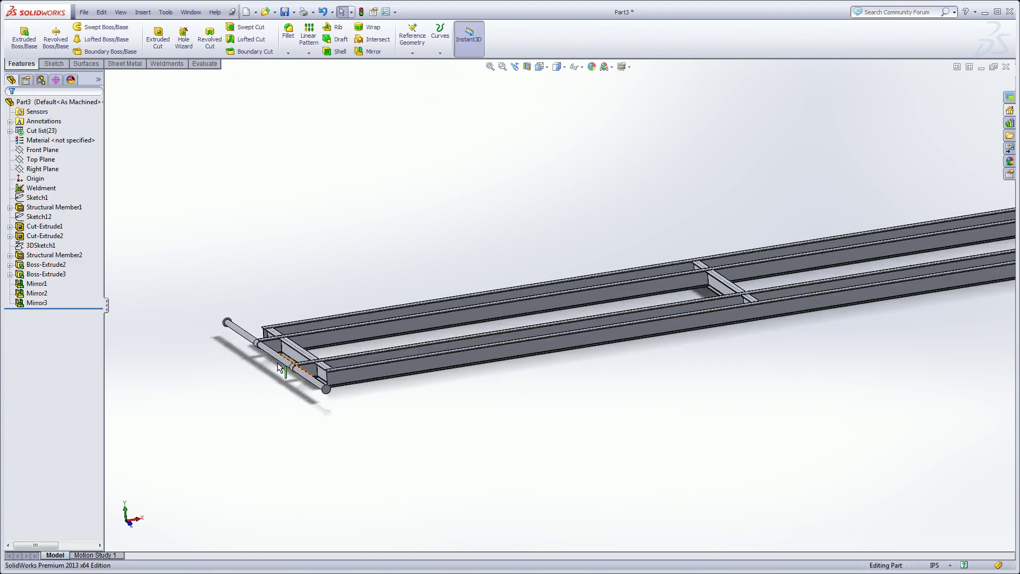
ctrl+middle_drag(715, 297, 165, 409)
scroll(585, 292, down, 4)
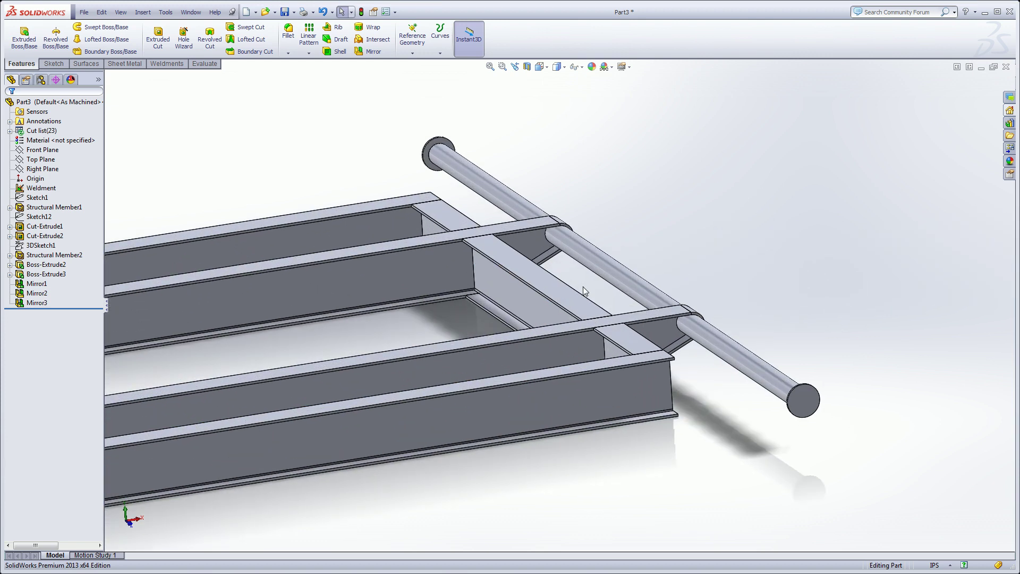
scroll(605, 289, up, 8)
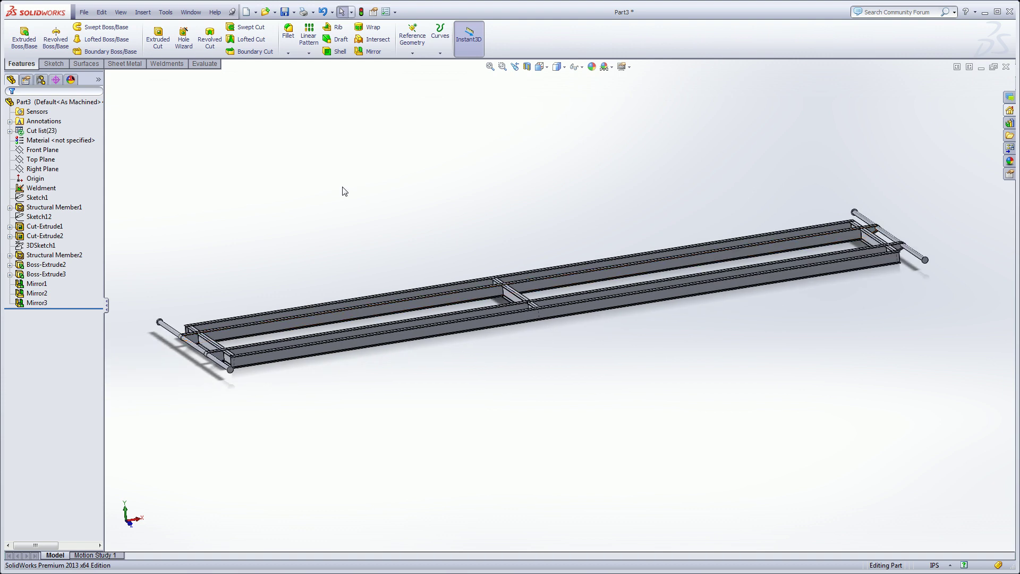
click(22, 136)
double_click(22, 133)
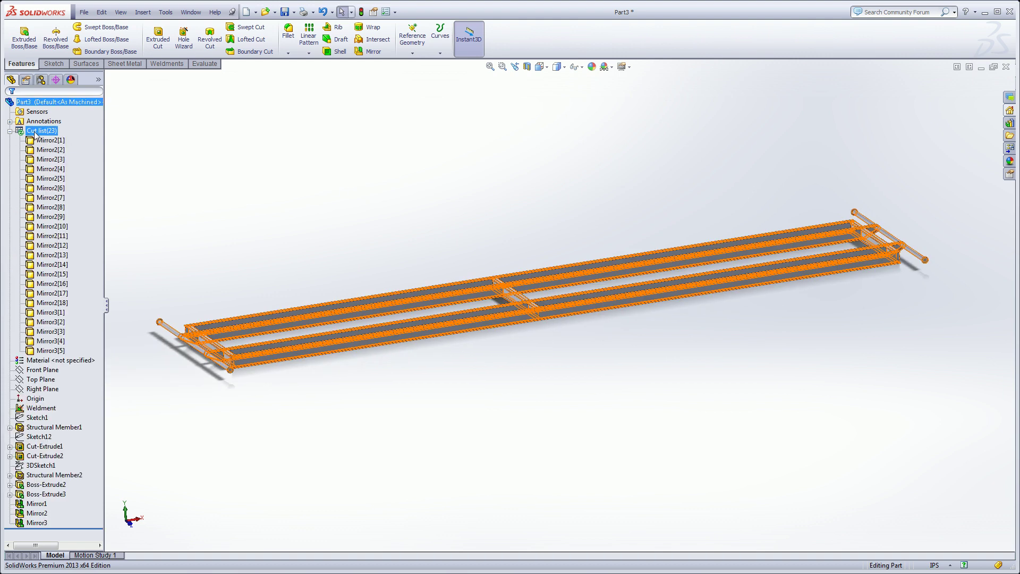
right_click(36, 131)
click(63, 208)
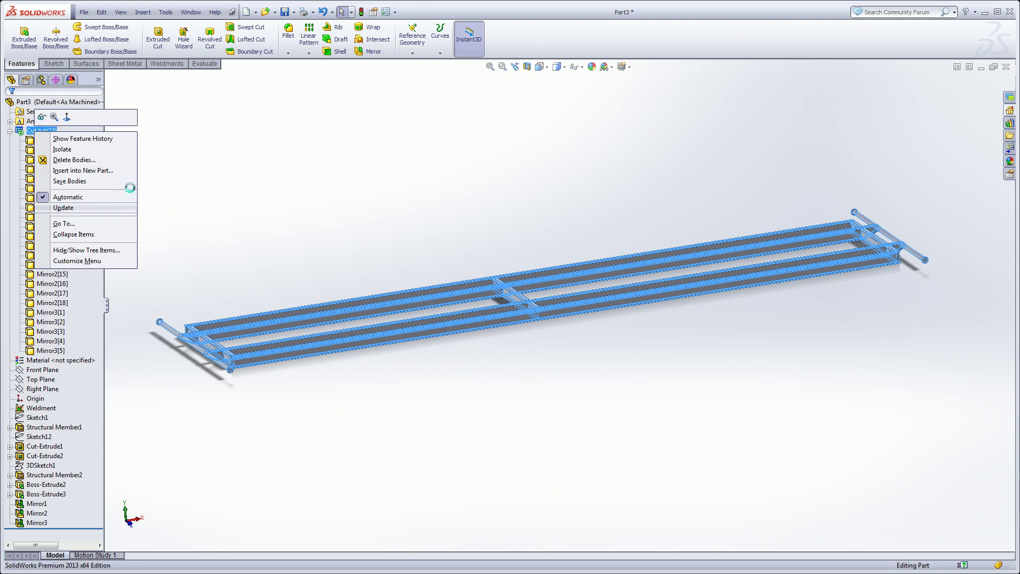
Step: Check which bodies the first cut list items contain and review the properties of Cut-List-Item1
click(51, 140)
ctrl+click(52, 150)
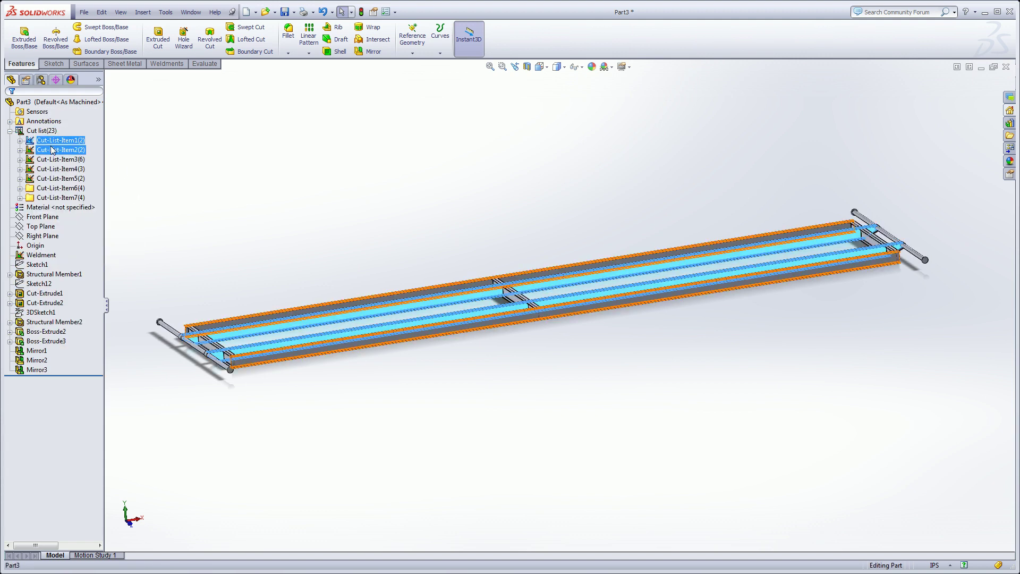
click(51, 152)
click(51, 160)
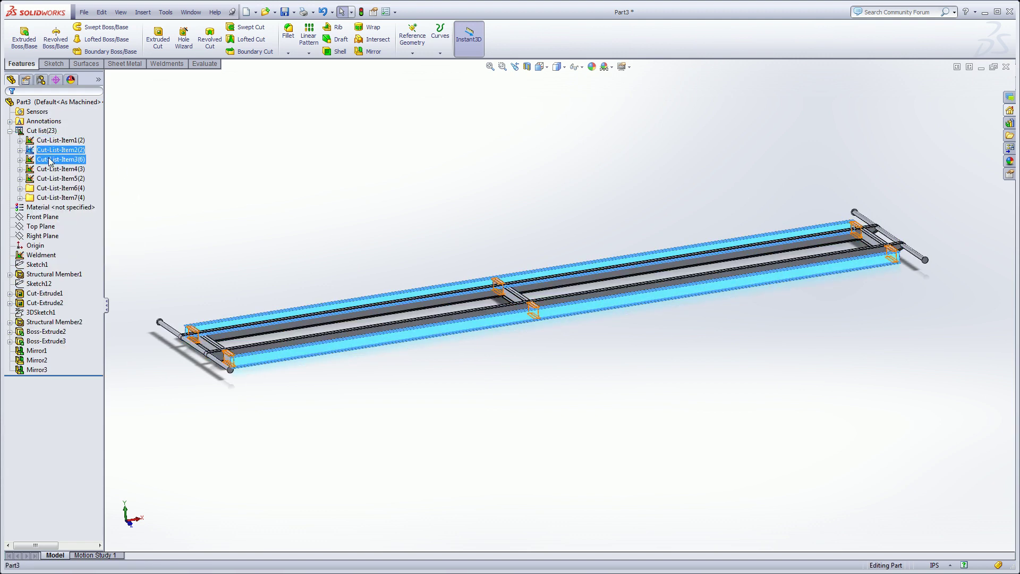
click(52, 169)
ctrl+click(42, 132)
right_click(42, 139)
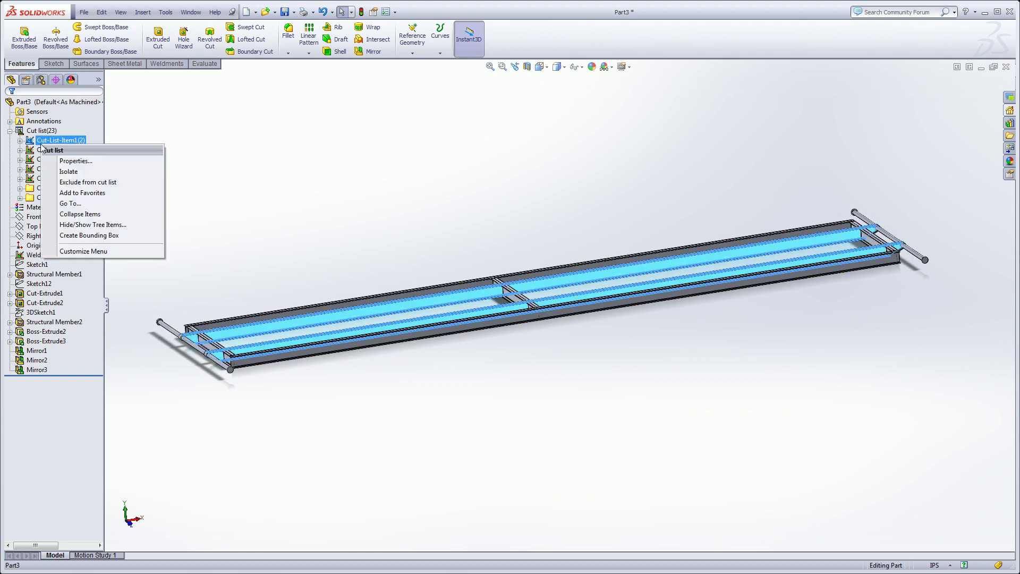
click(64, 156)
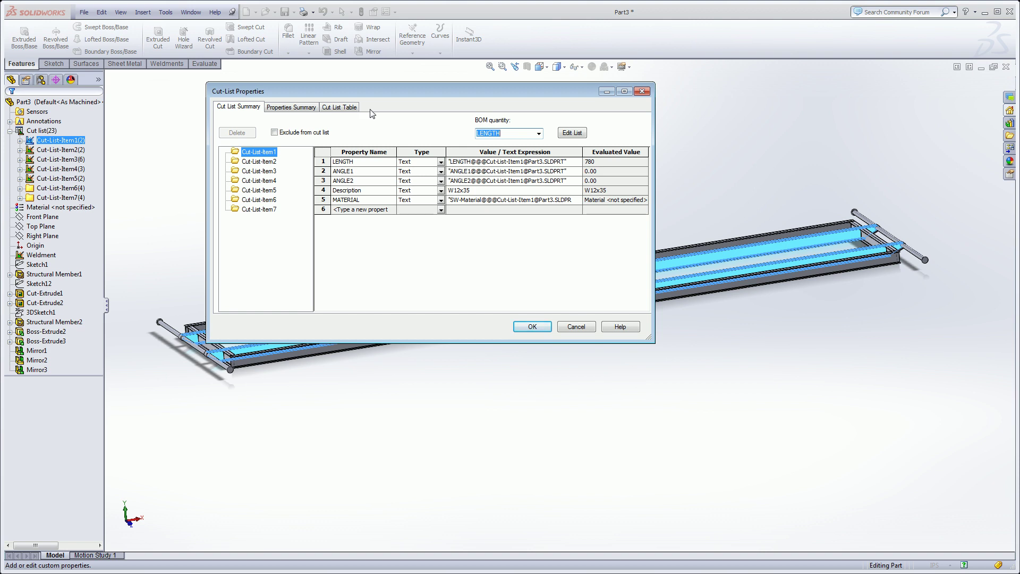
click(531, 326)
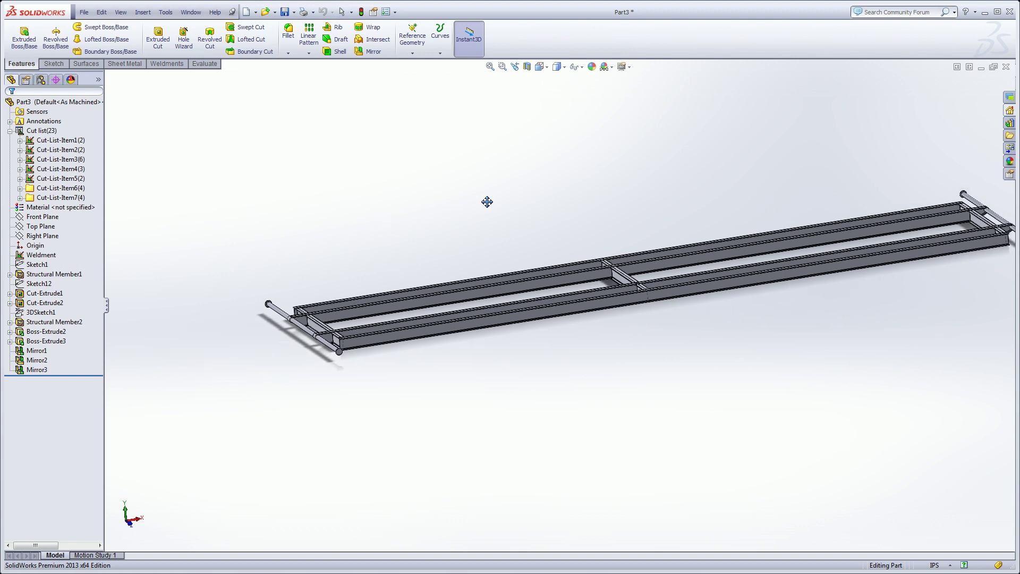
scroll(400, 303, down, 5)
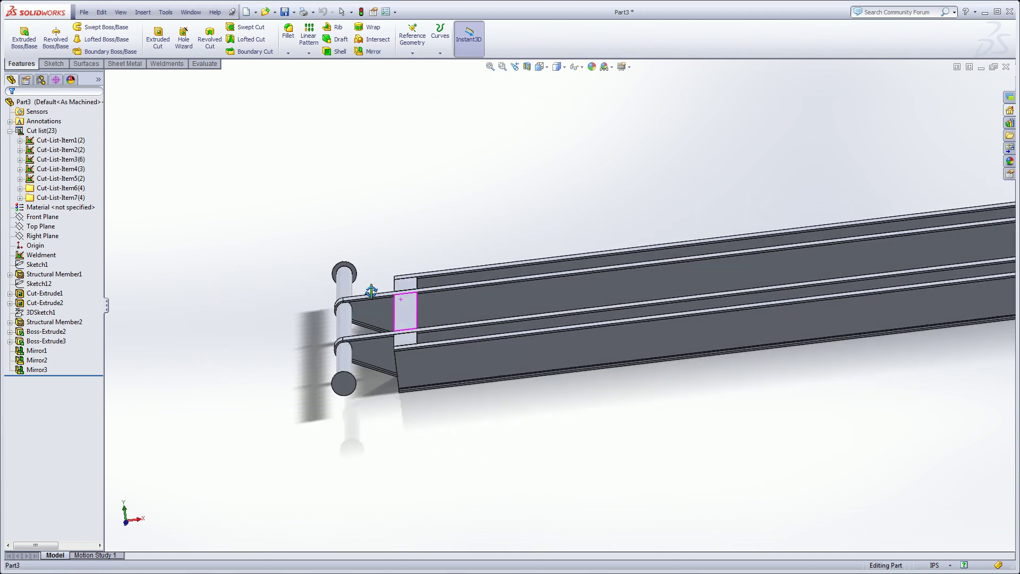
scroll(441, 337, down, 3)
scroll(442, 337, up, 3)
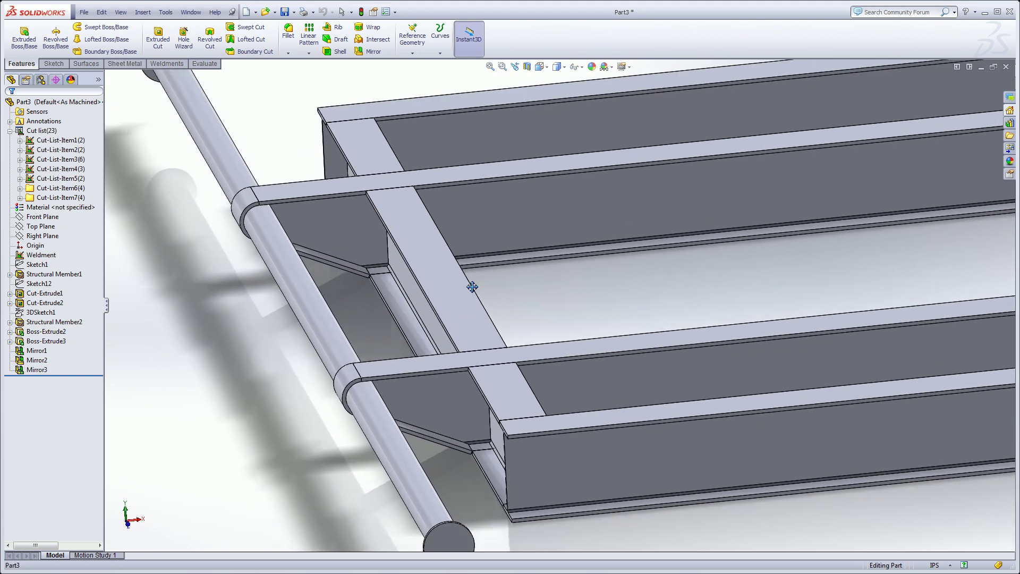